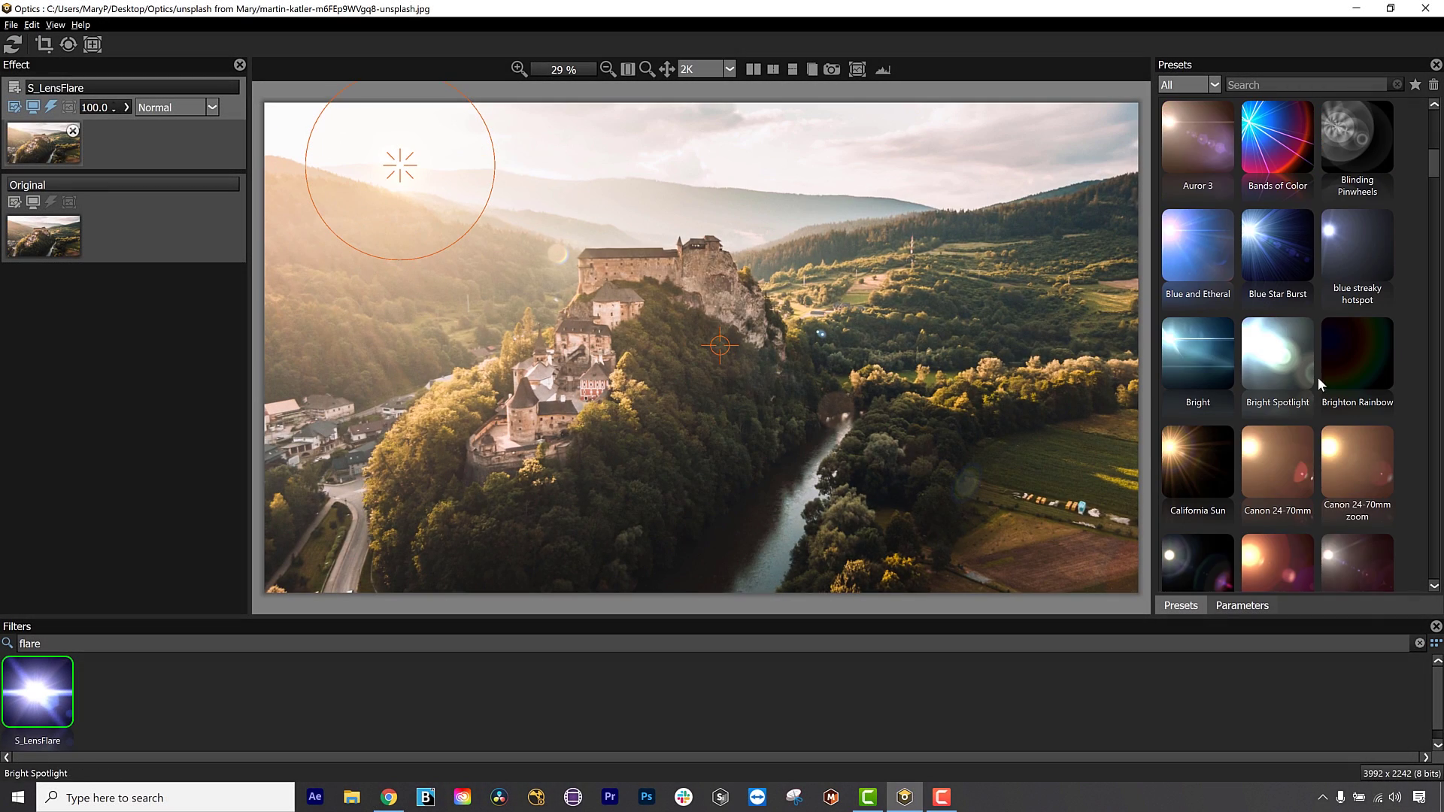
# Try bright flare presets including Canon 70-200mm, adjust the gobo scale, then apply Overexpose to the building photo.
pyautogui.click(1316, 379)
pyautogui.scroll(-1, 1279, 376)
pyautogui.click(1277, 519)
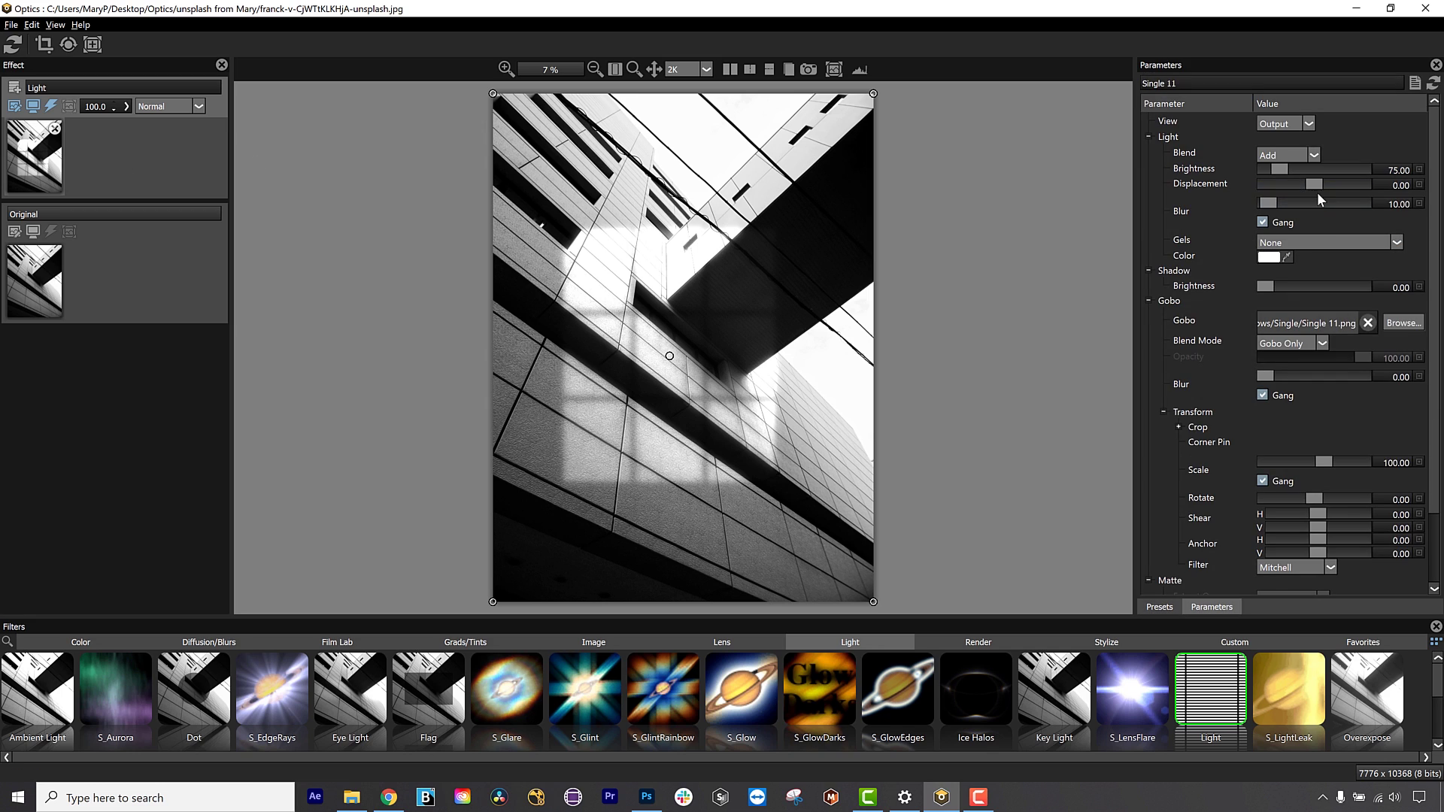
pyautogui.moveTo(1325, 464); pyautogui.dragTo(1331, 468)
pyautogui.click(1358, 709)
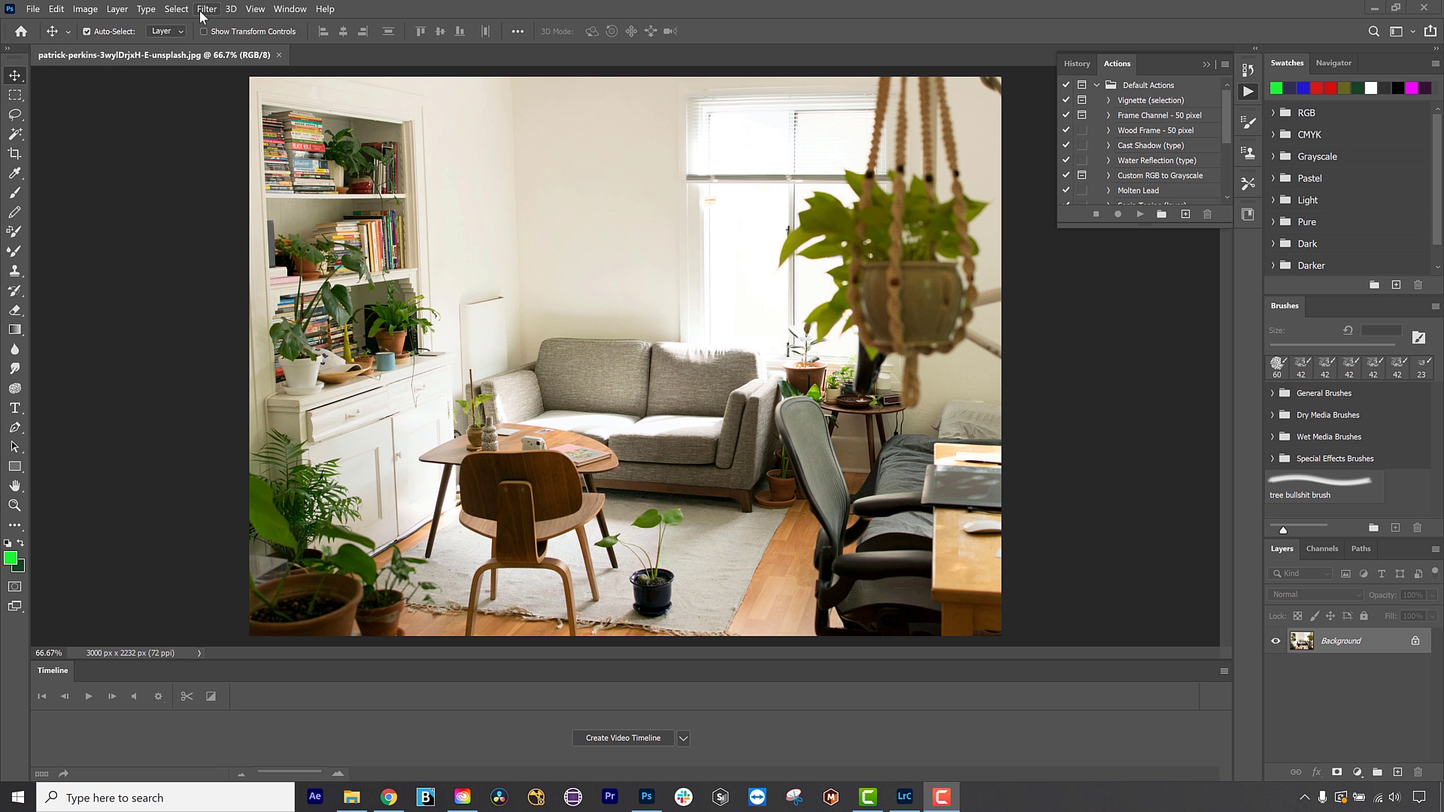
# Convert the living-room photo layer to a smart object with Convert for Smart Filters.
pyautogui.click(204, 9)
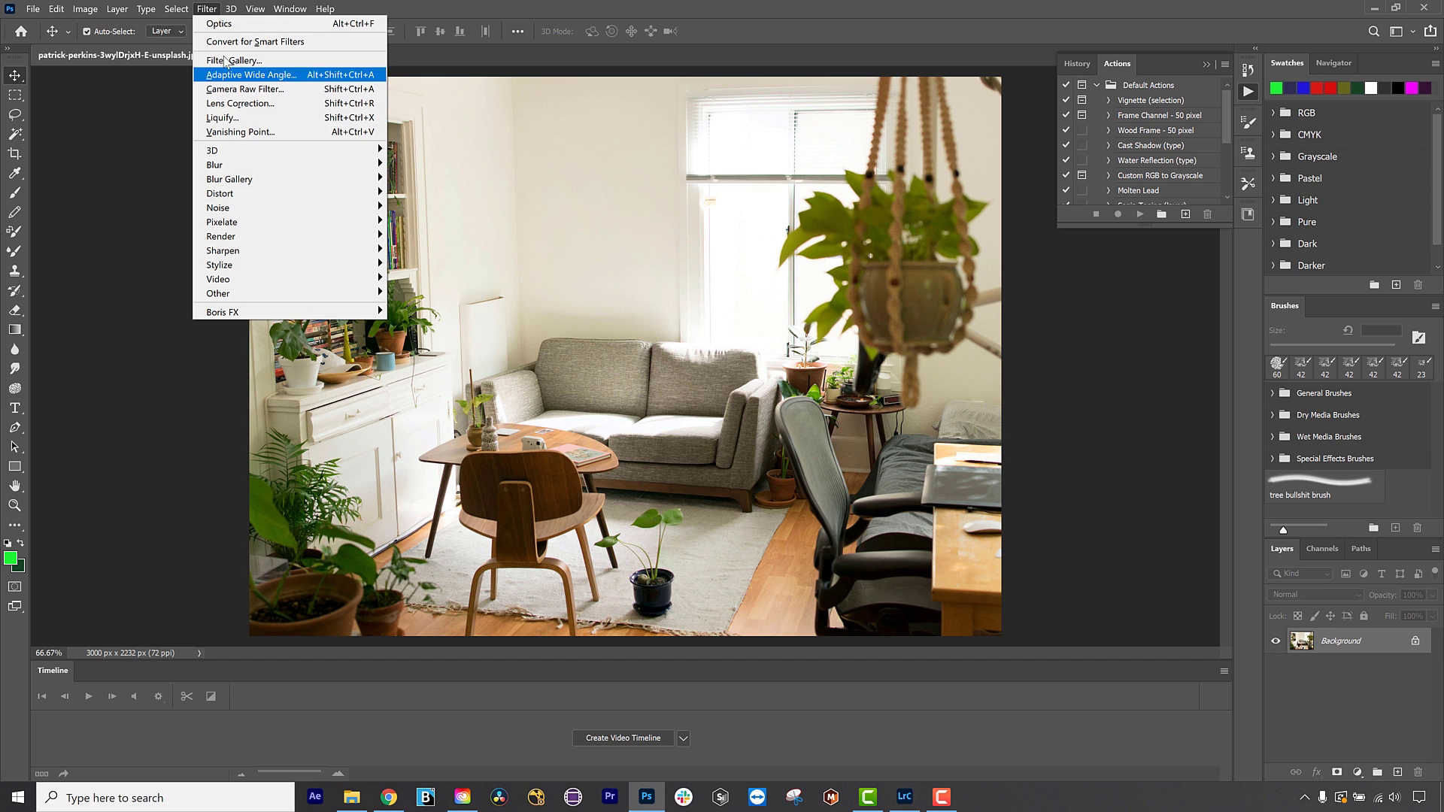
pyautogui.click(240, 41)
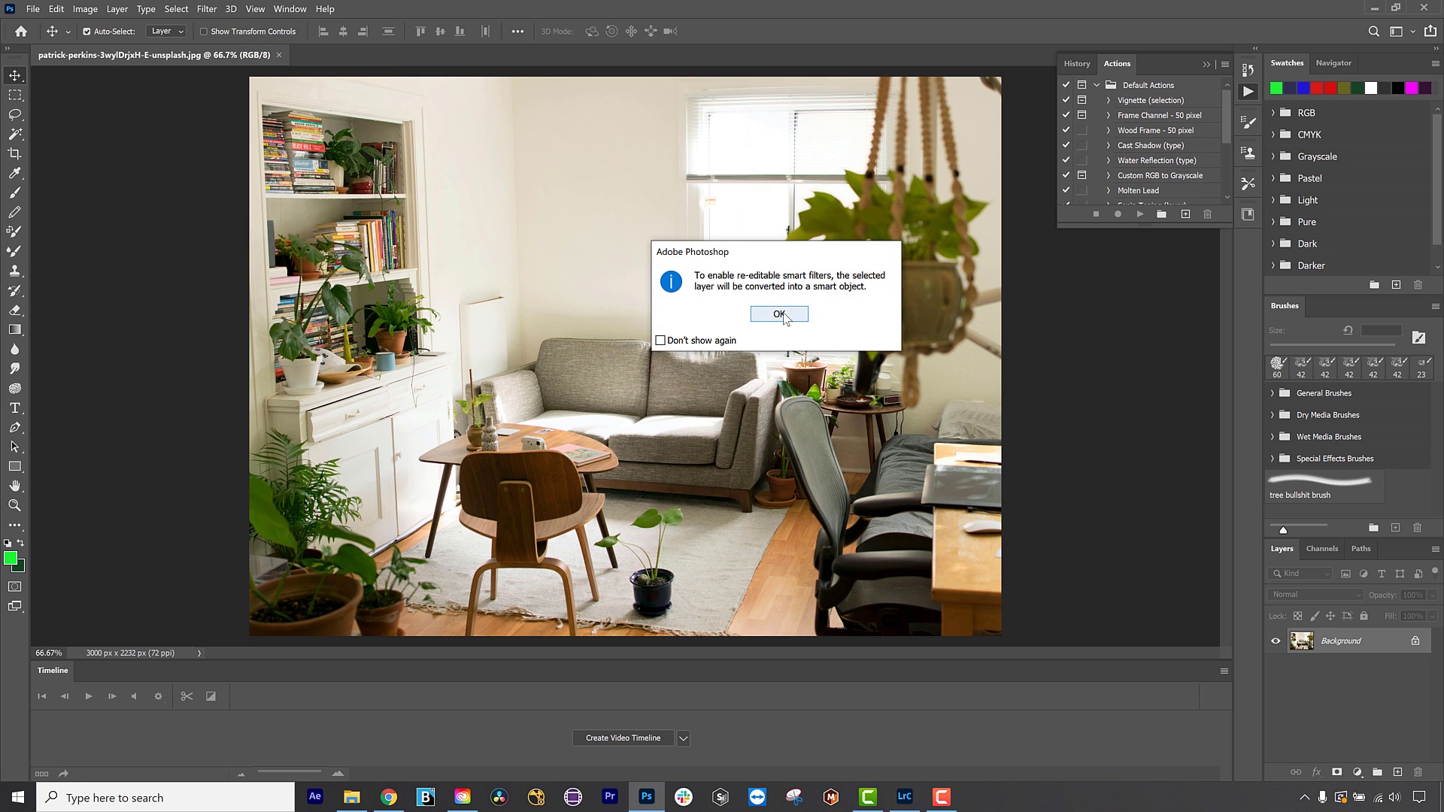
pyautogui.click(779, 314)
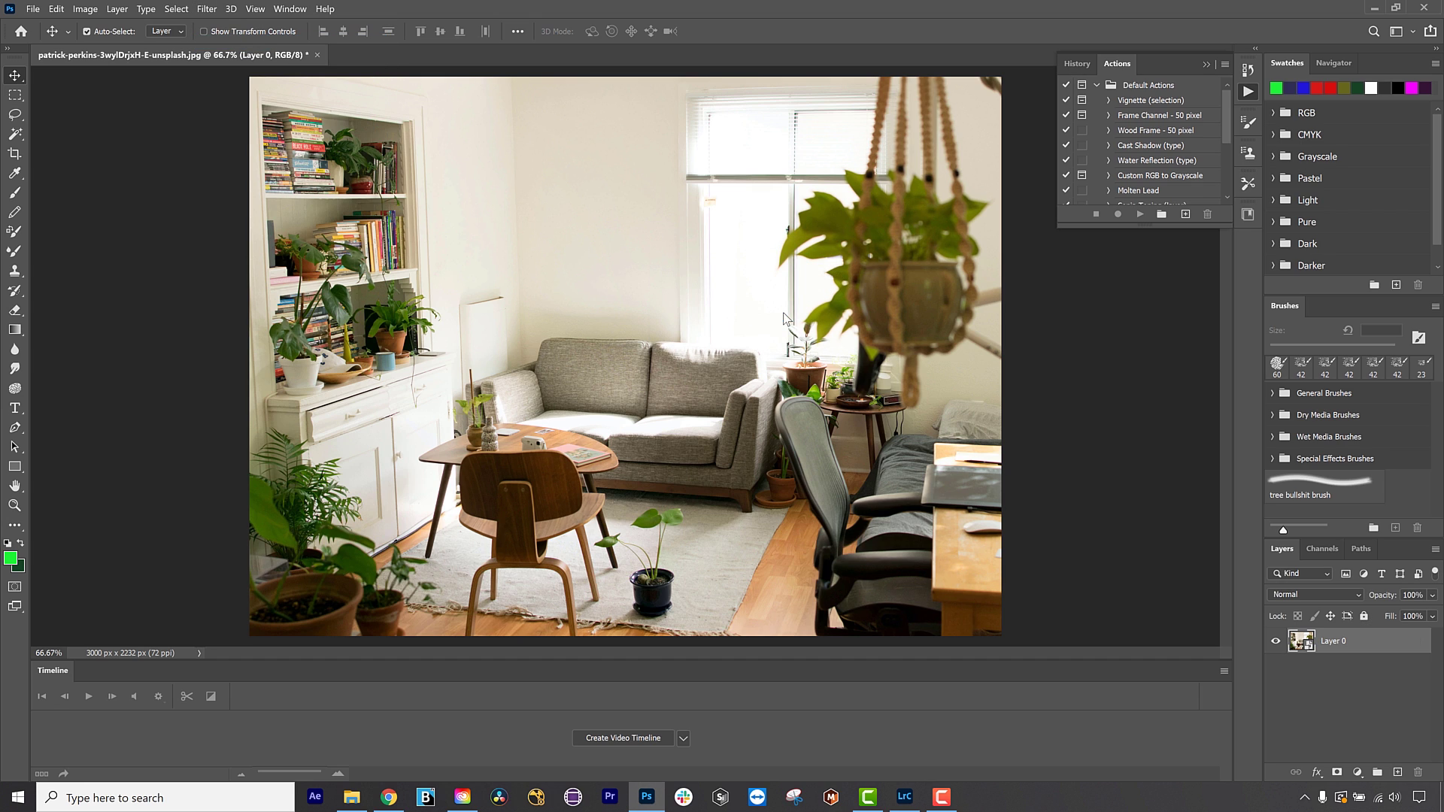
# Launch Boris FX Optics on the living-room photo from the Filter menu.
pyautogui.click(207, 9)
pyautogui.moveTo(284, 312)
pyautogui.click(406, 311)
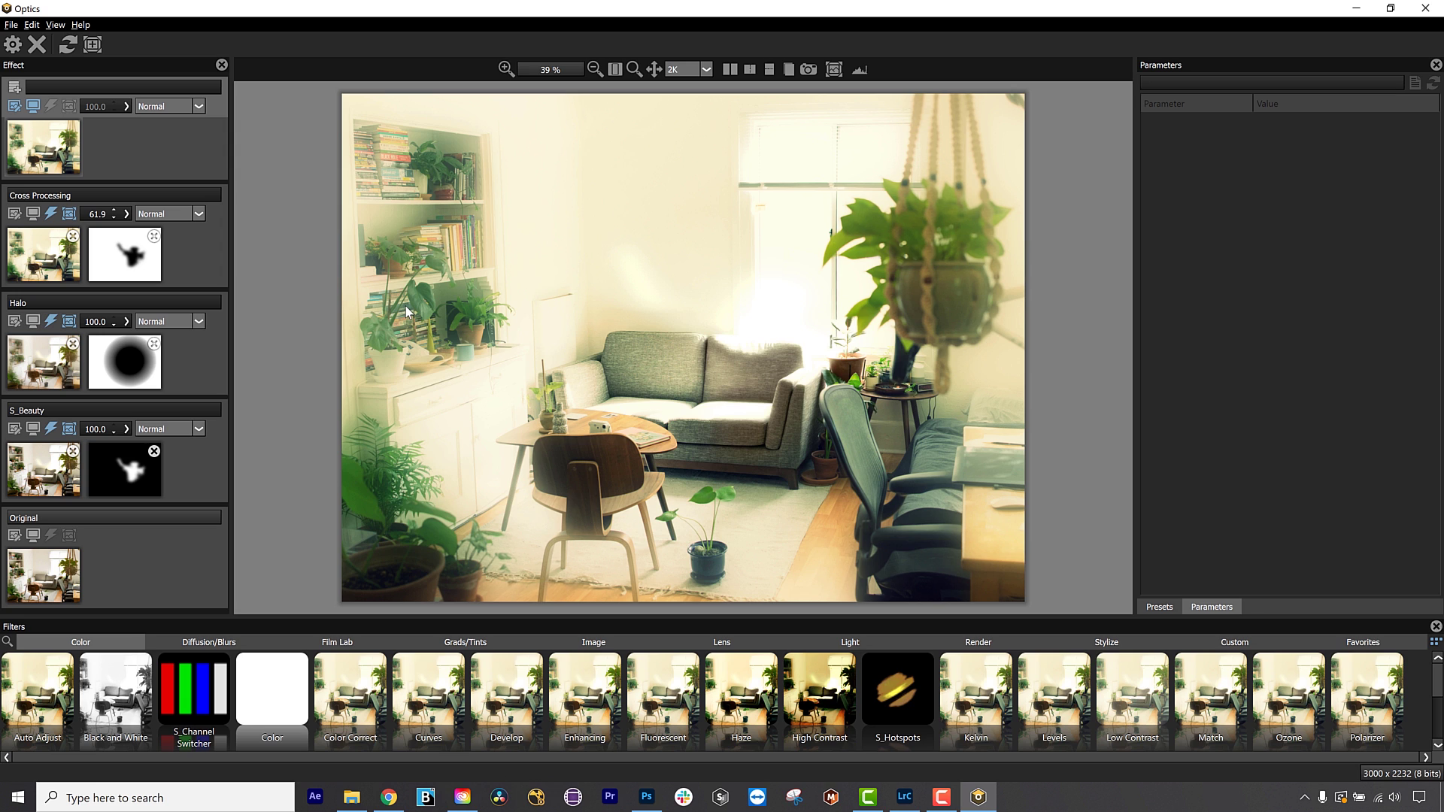
# Leave Lightroom Classic and launch the standalone Optics app through a Windows search for 'optics'.
pyautogui.click(905, 797)
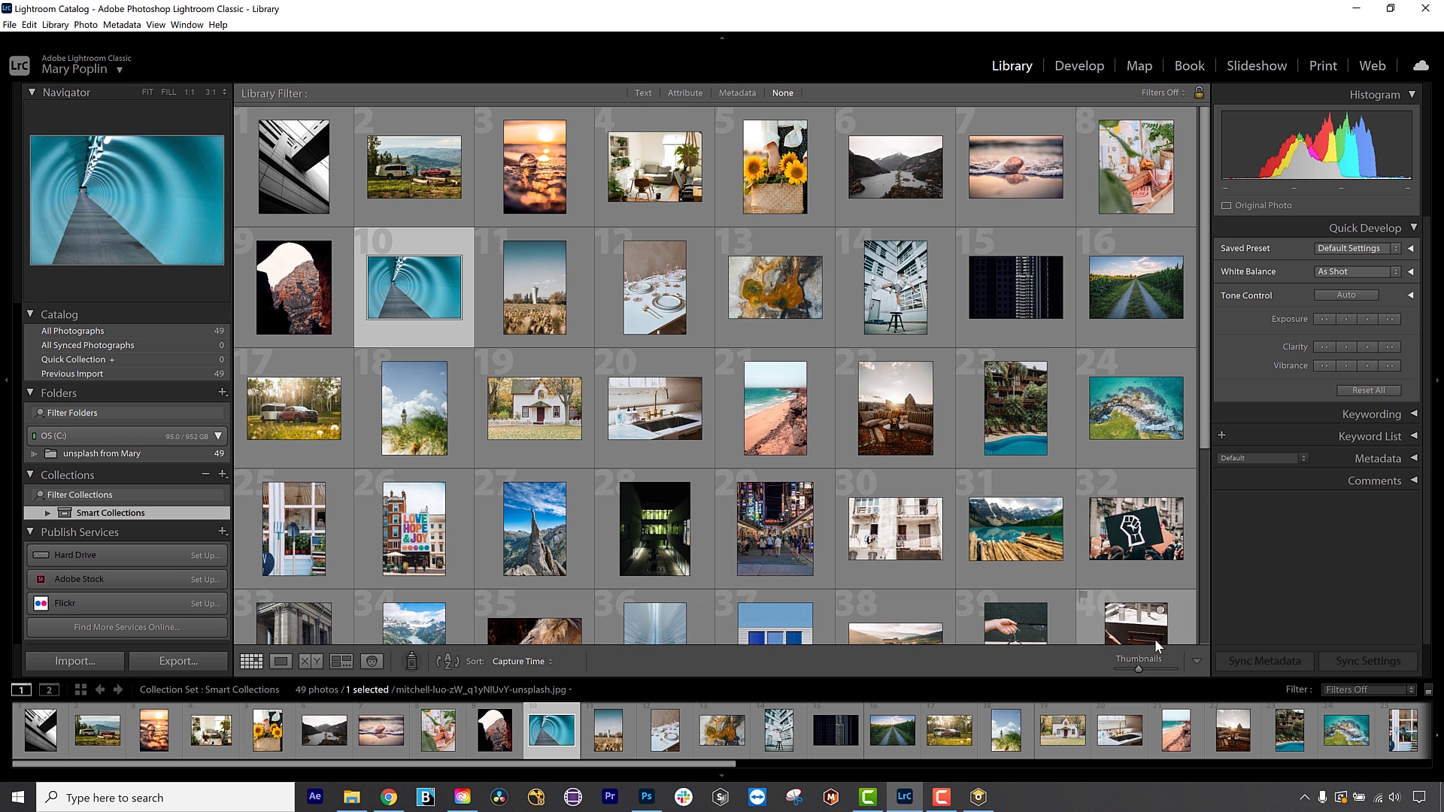
pyautogui.press('super')
pyautogui.write('optics')
pyautogui.click(122, 389)
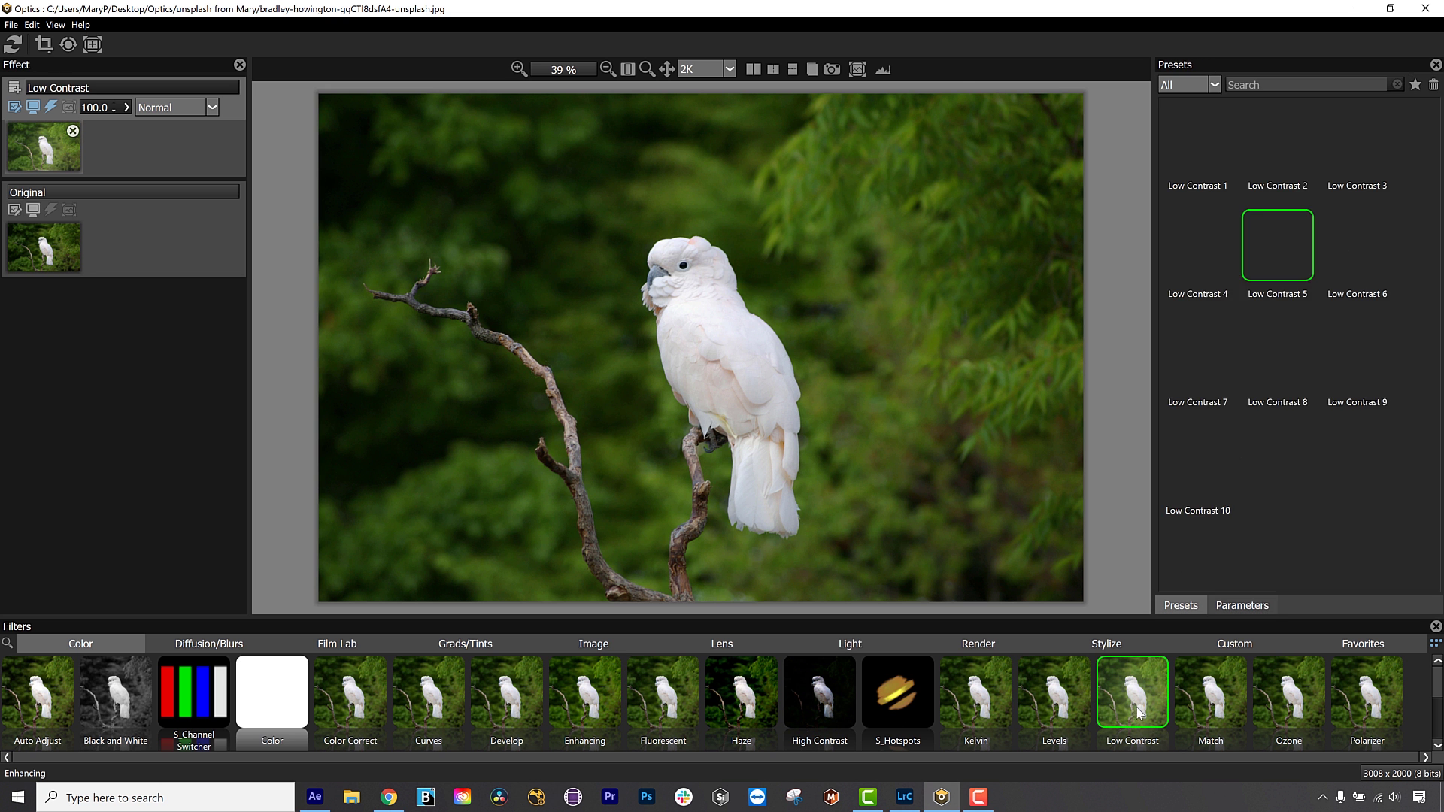
# Apply Match, then the Grads/Tints filters ND Gradient, Photographic, Skin Tone and Sunset to the cockatoo.
pyautogui.click(1207, 699)
pyautogui.click(466, 644)
pyautogui.click(507, 692)
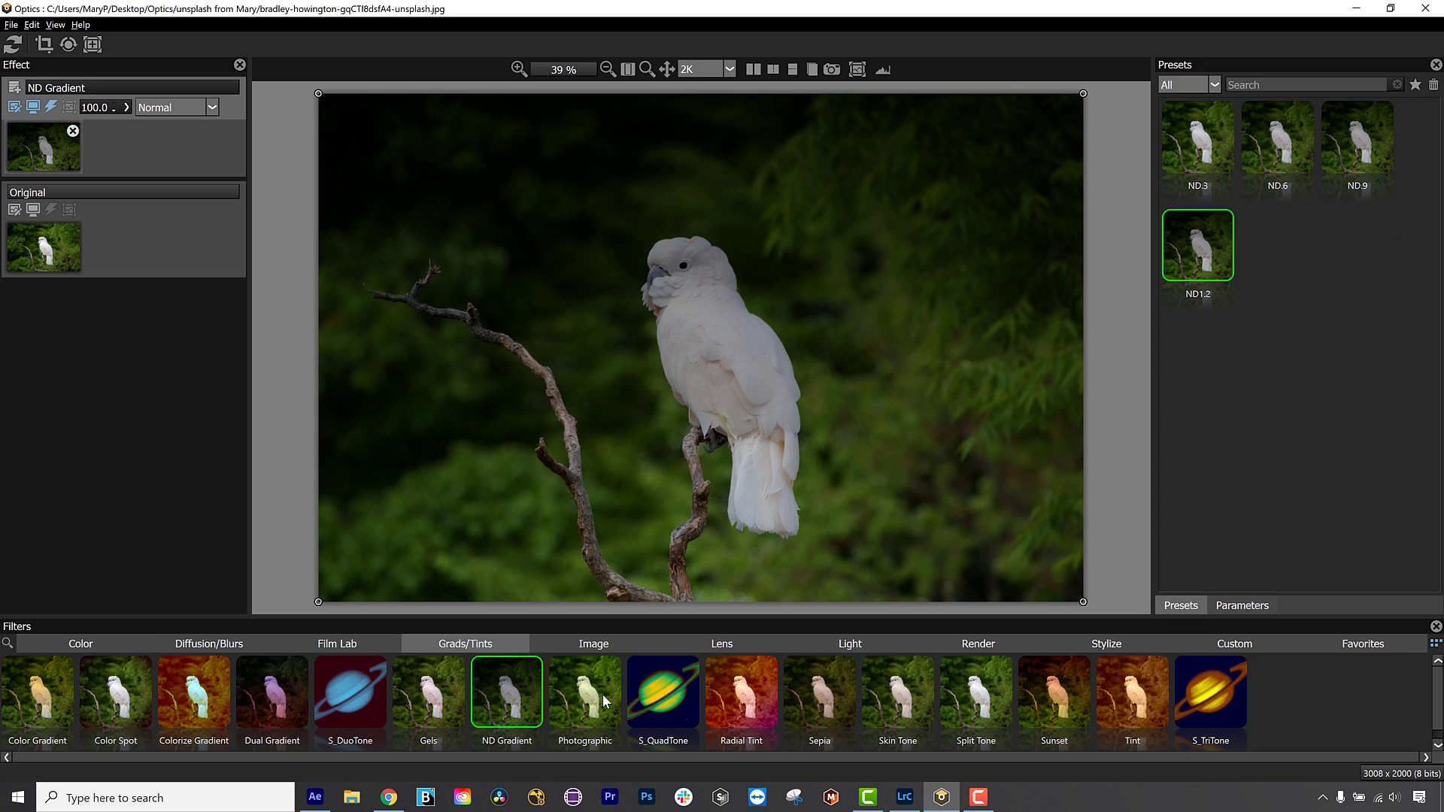
pyautogui.click(607, 694)
pyautogui.click(904, 705)
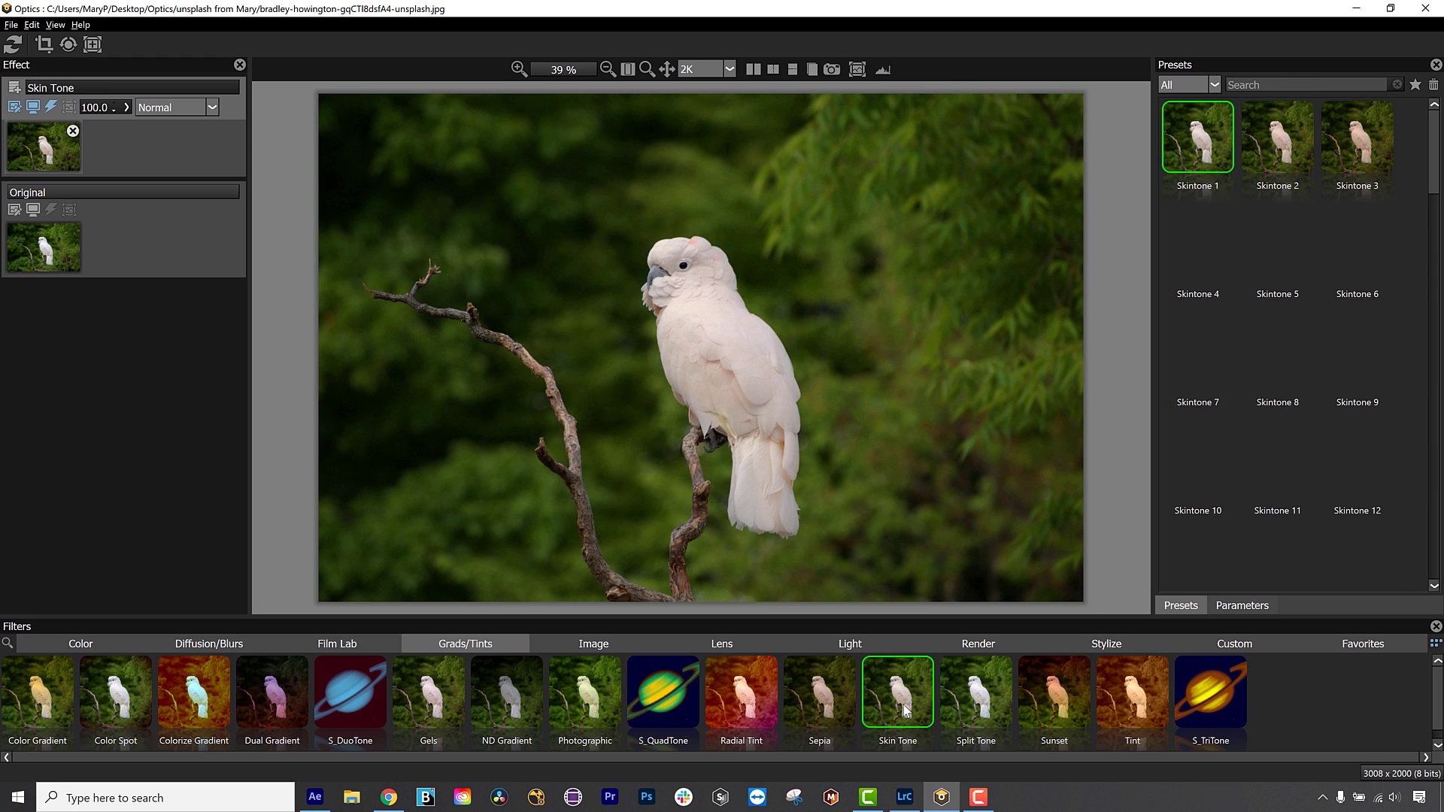
pyautogui.click(1026, 683)
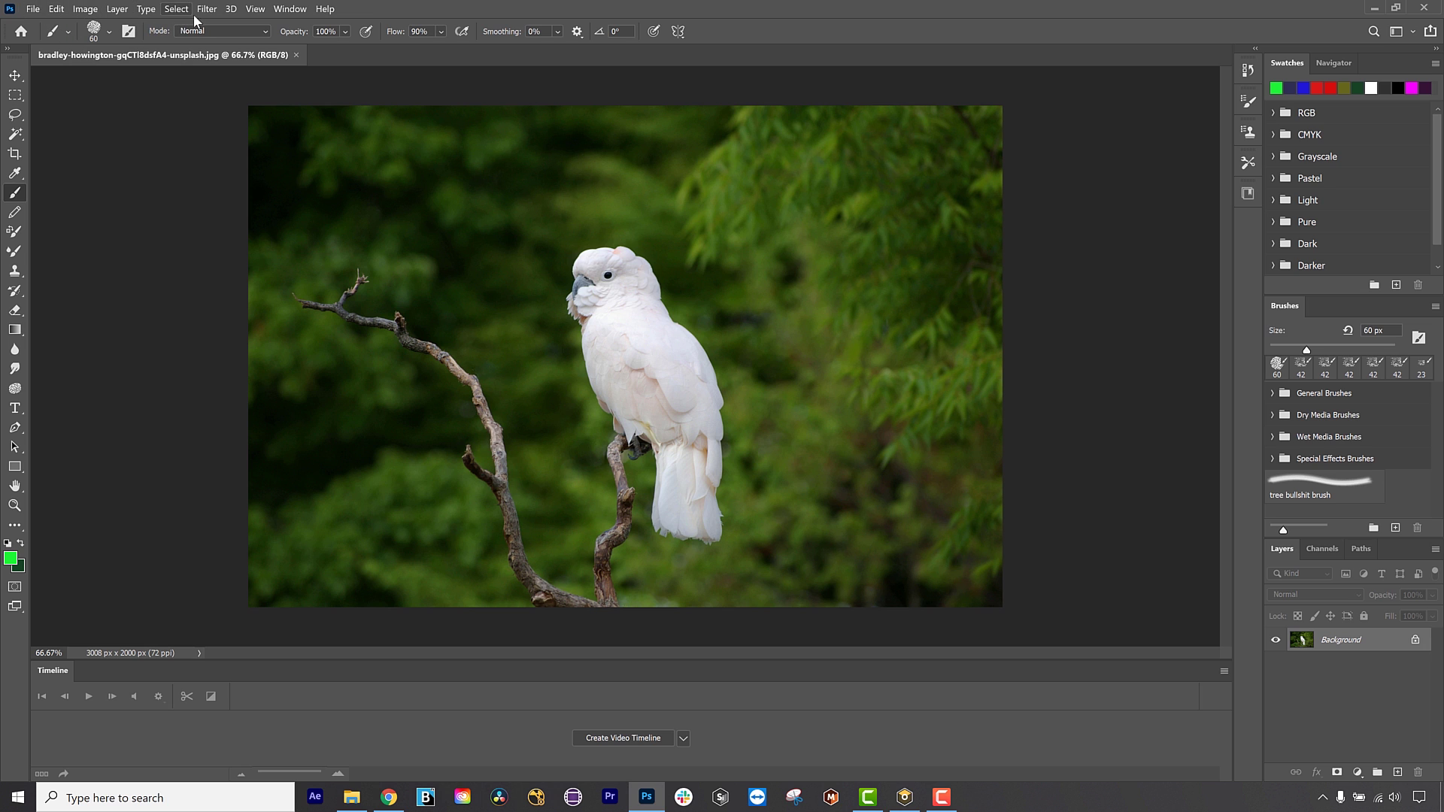
# Launch Optics on the cockatoo photo from Photoshop's Filter > Boris FX menu.
pyautogui.click(207, 10)
pyautogui.moveTo(302, 312)
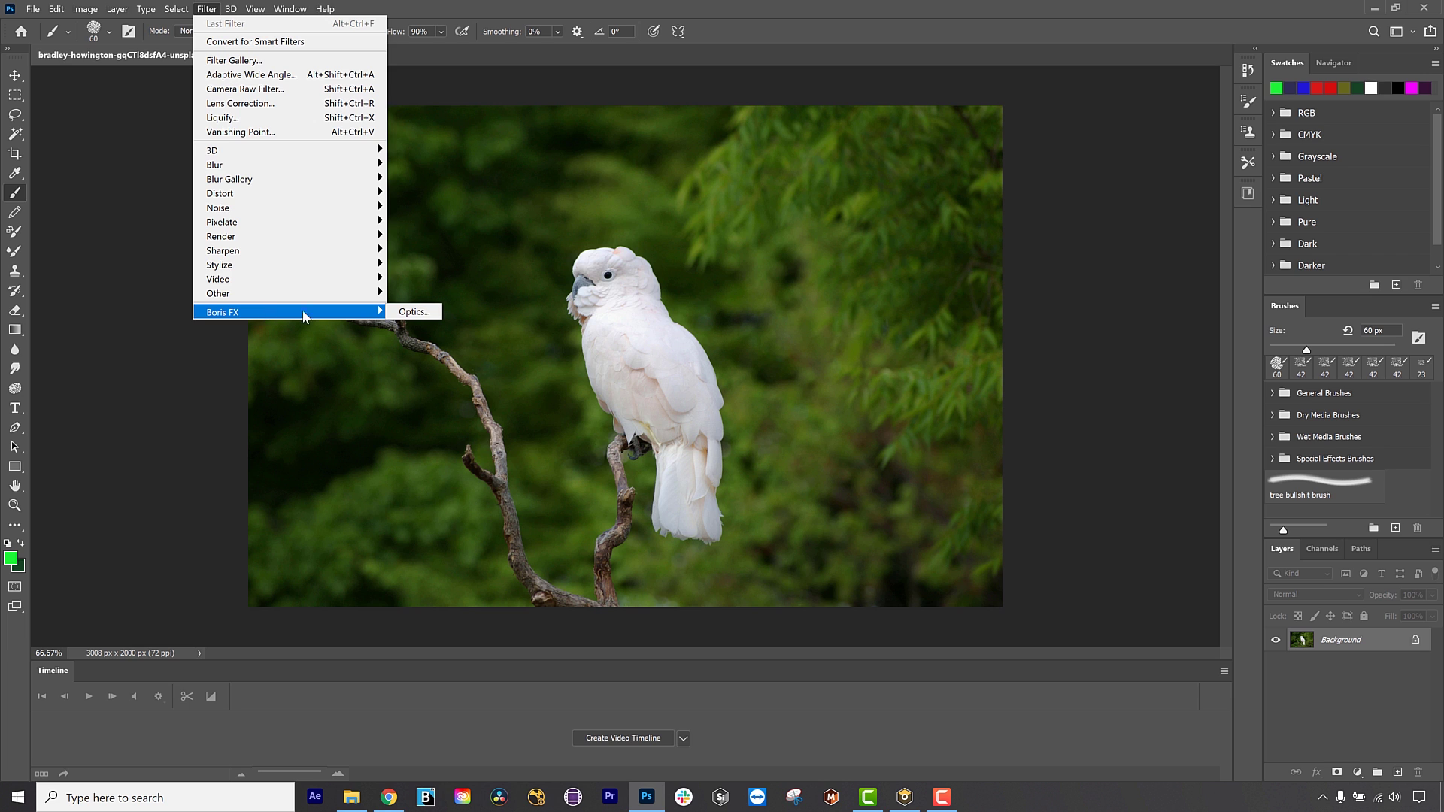
pyautogui.click(405, 312)
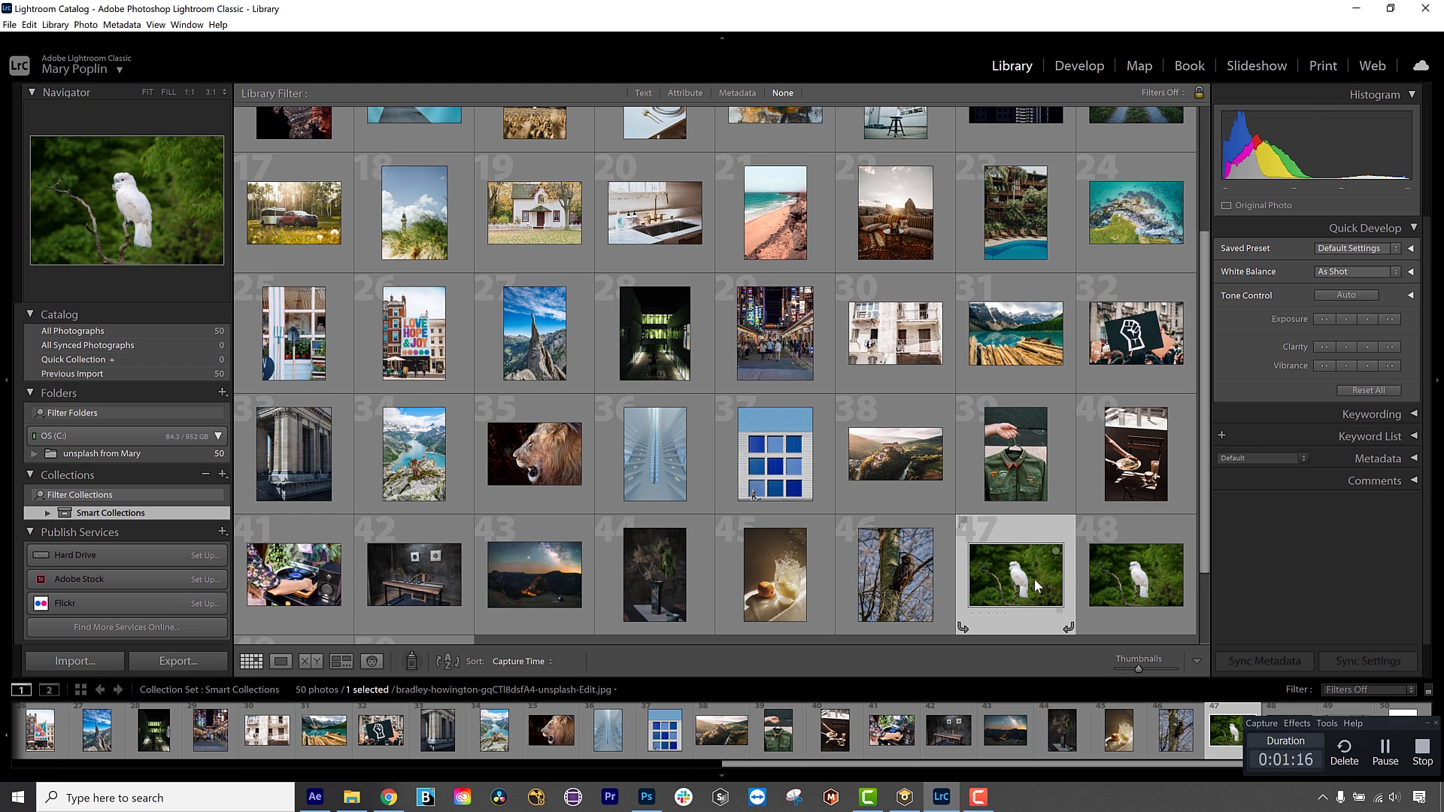
# Send an edited copy of cockatoo thumbnail 47, with Lightroom adjustments, to Boris FX Optics.
pyautogui.rightClick(1036, 586)
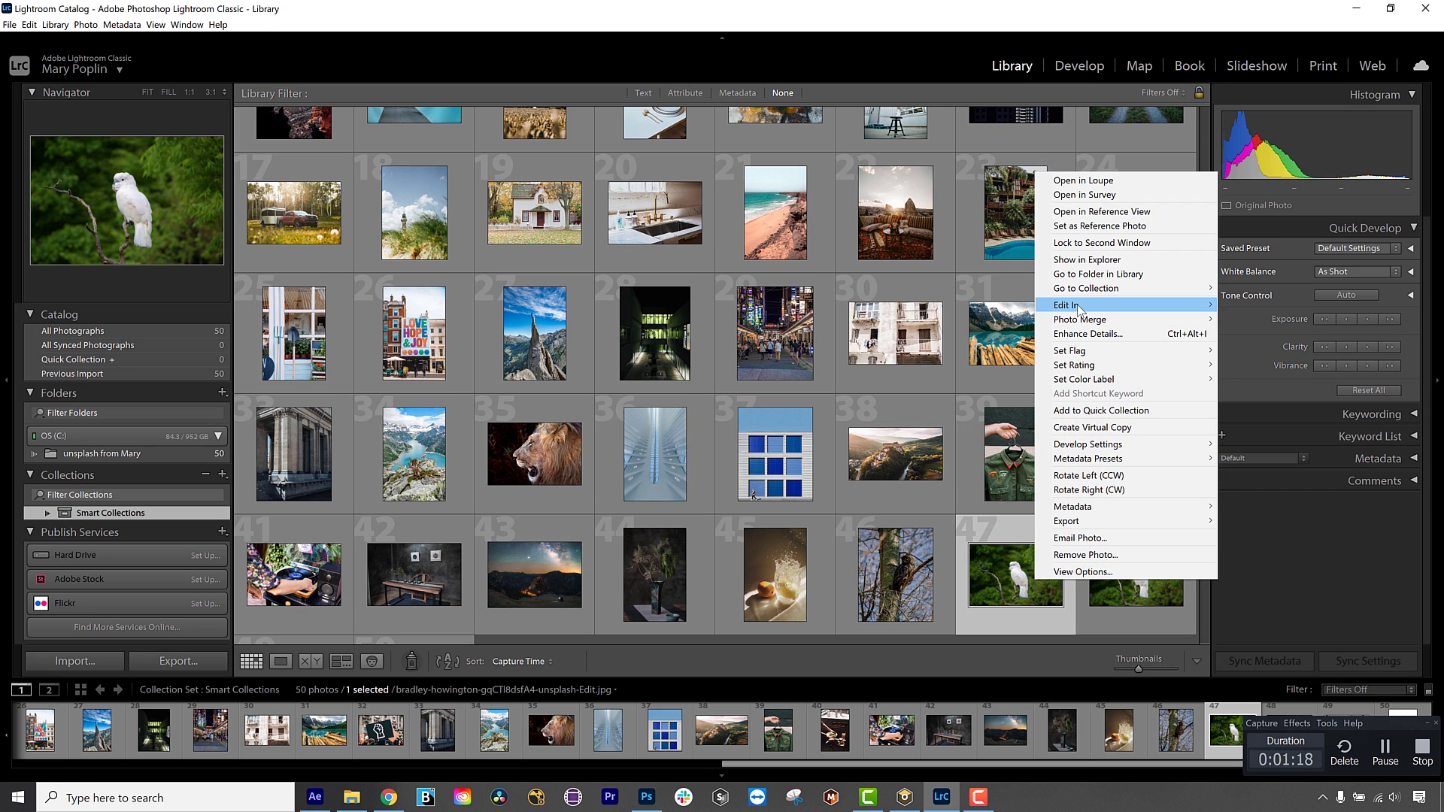
pyautogui.moveTo(1077, 306)
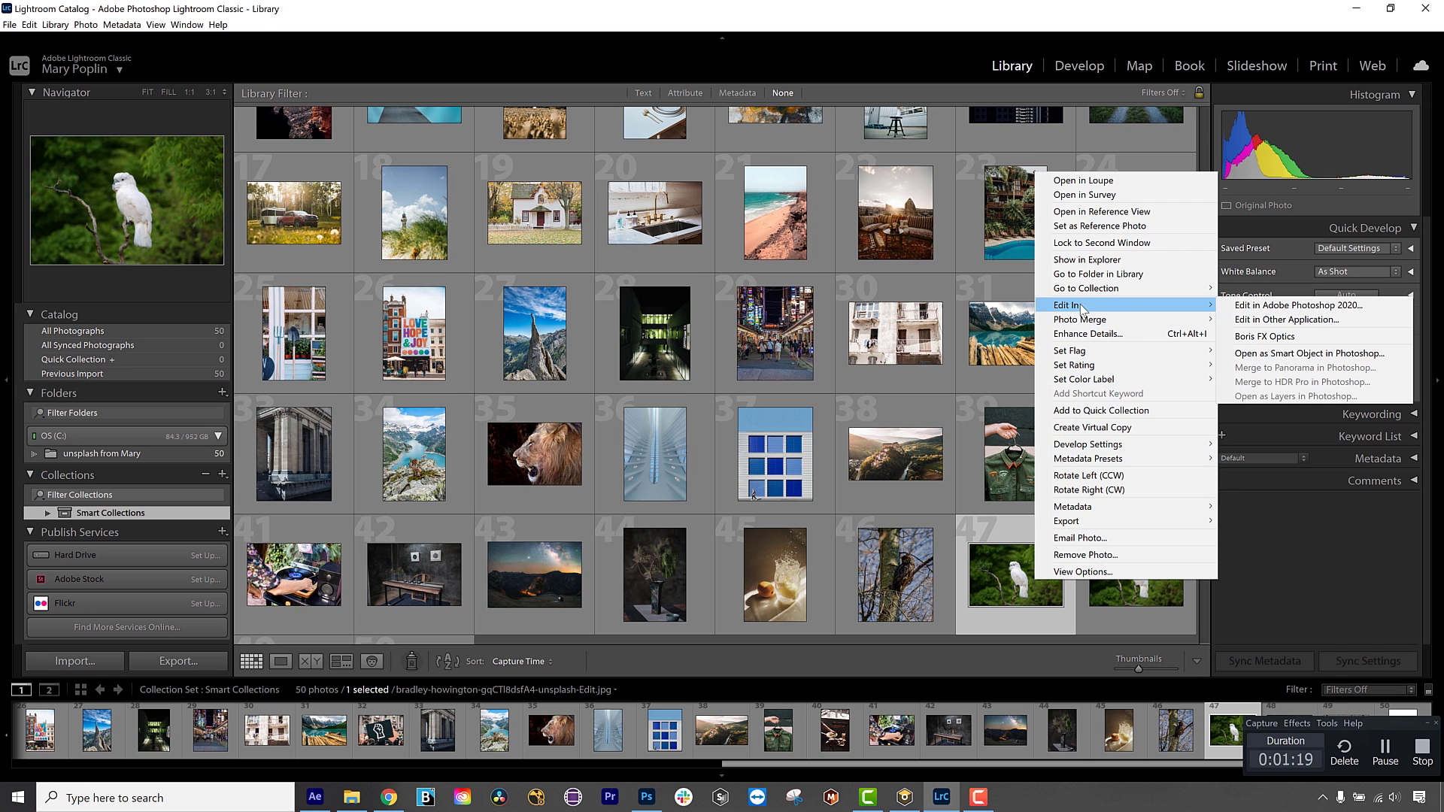
pyautogui.click(1269, 337)
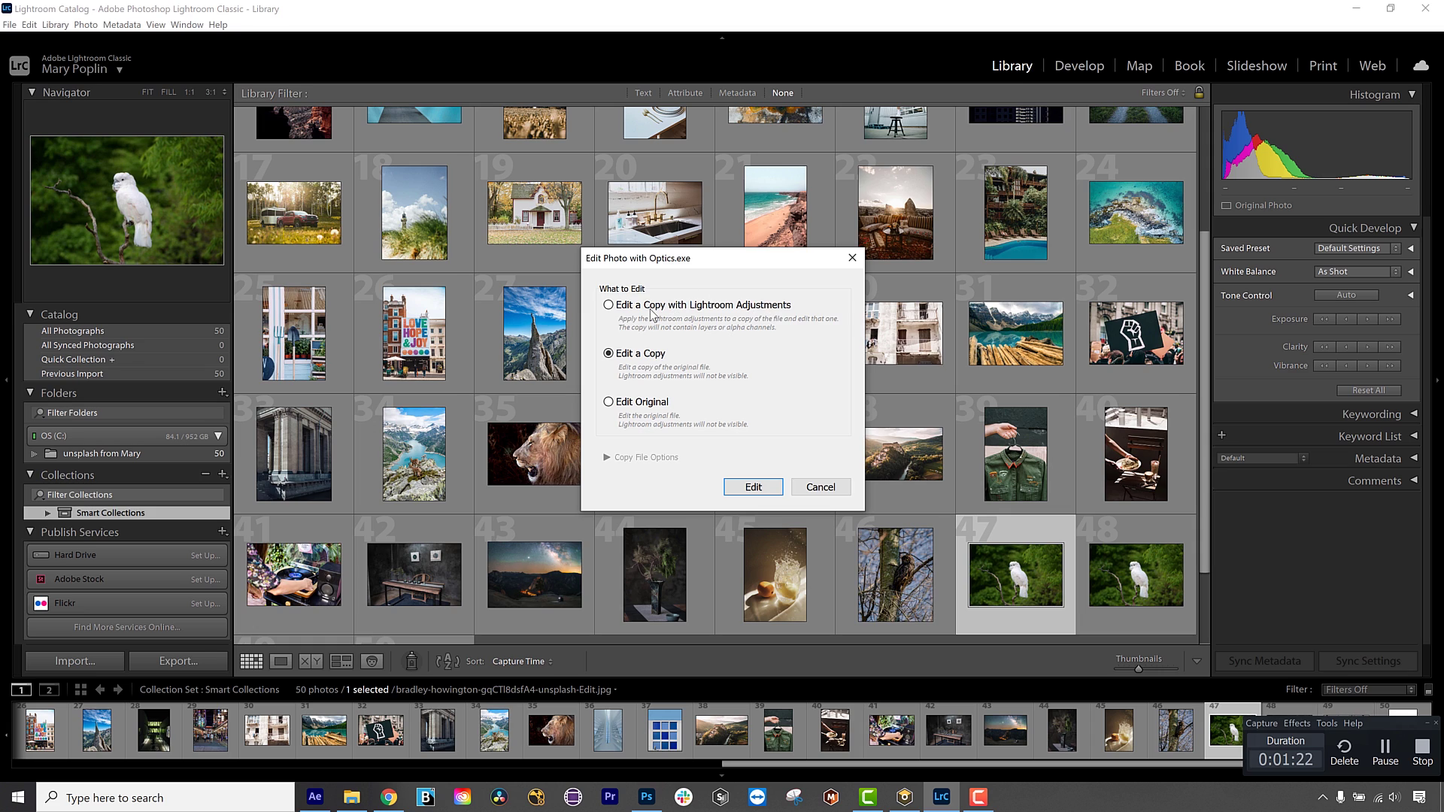
pyautogui.click(652, 308)
pyautogui.click(752, 489)
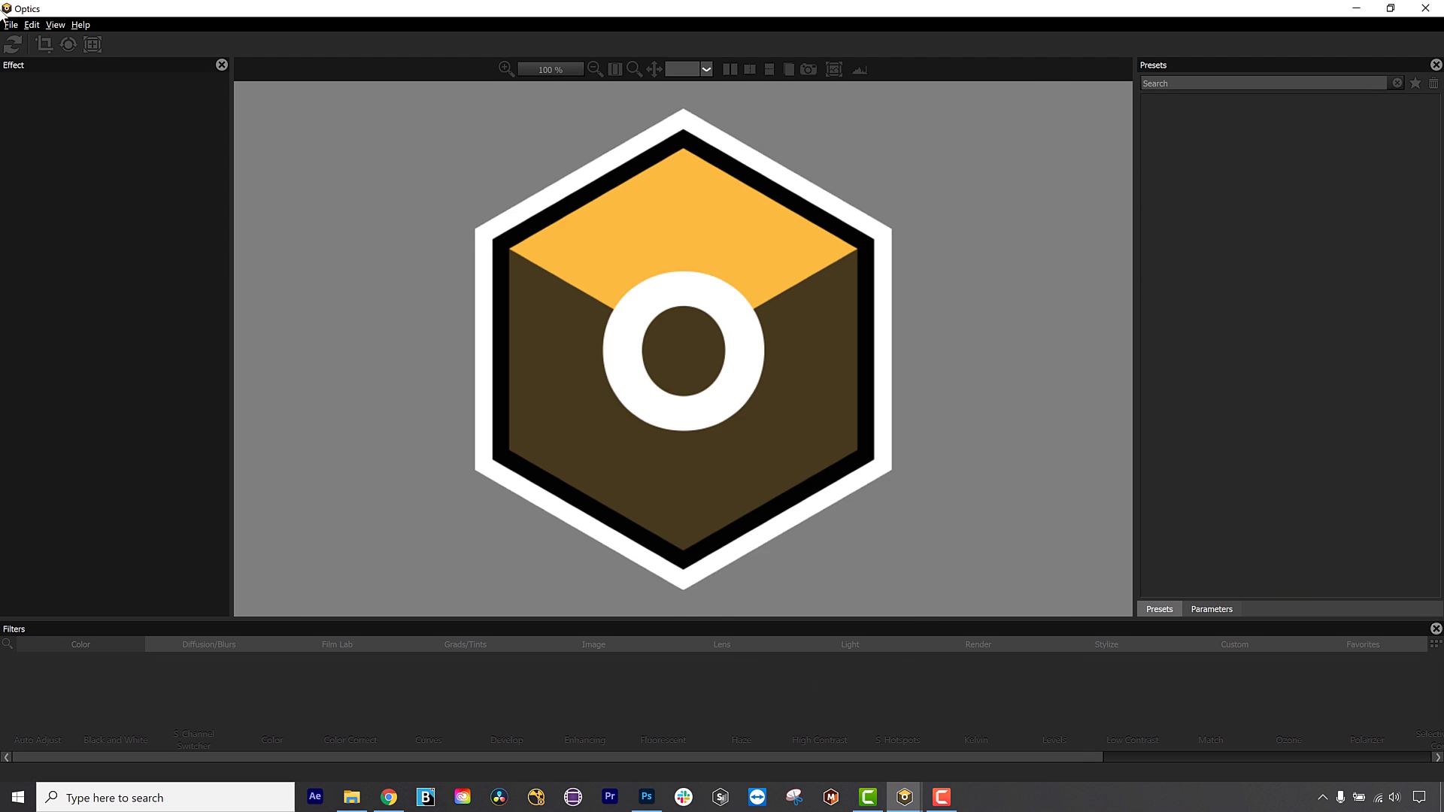
# Open the cockatoo photo from disk in Optics and apply the Haze filter.
pyautogui.click(9, 24)
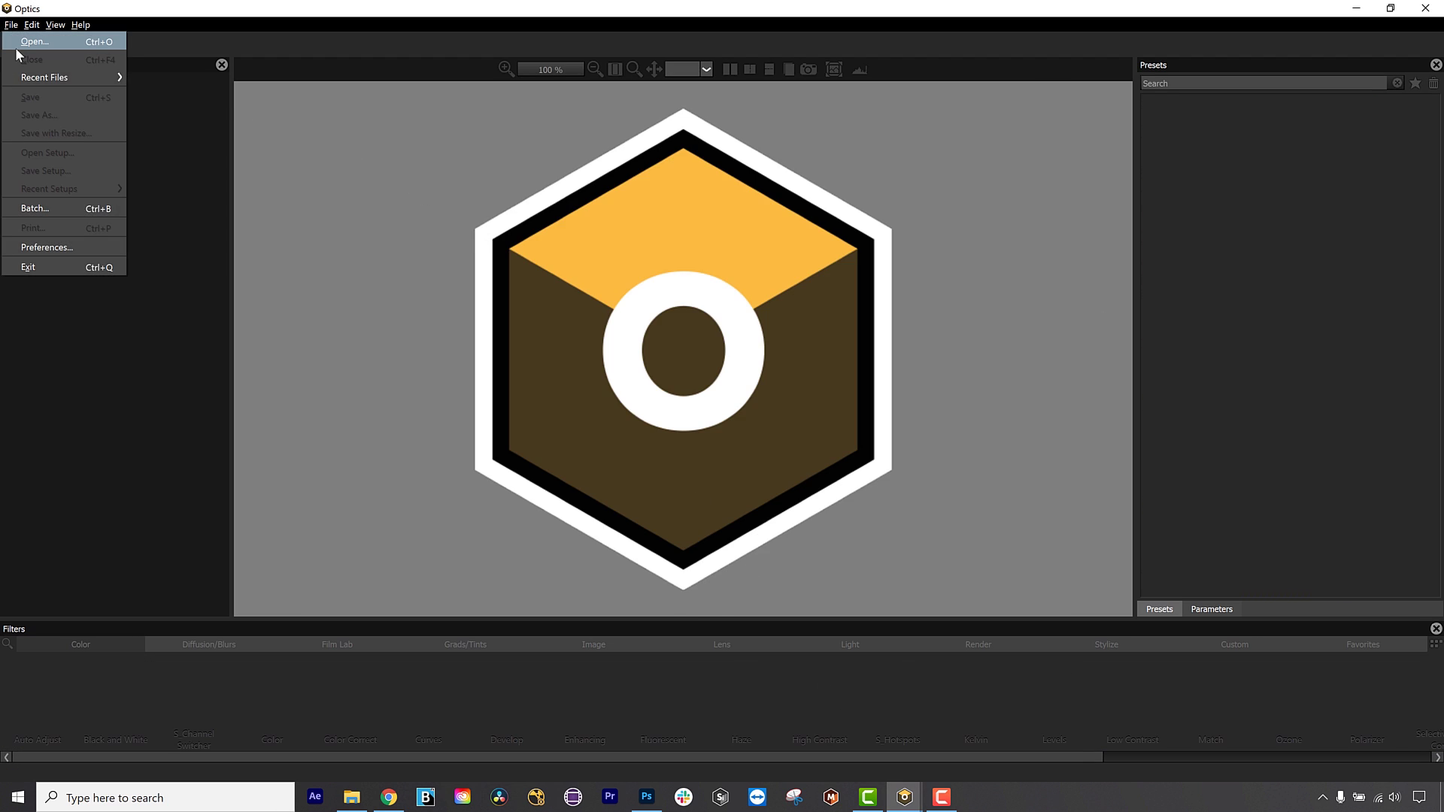
pyautogui.click(22, 38)
pyautogui.click(678, 143)
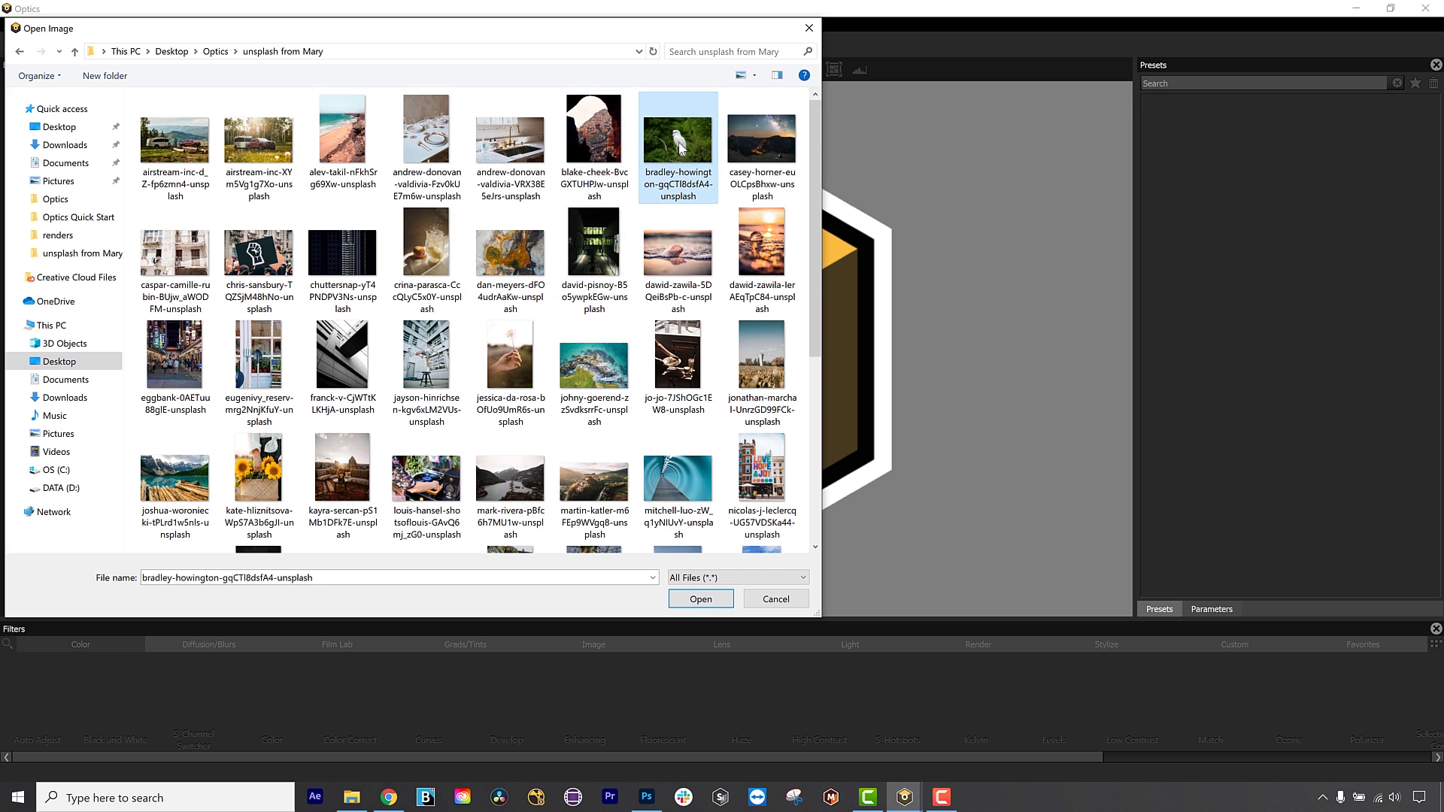
pyautogui.click(700, 599)
pyautogui.click(742, 692)
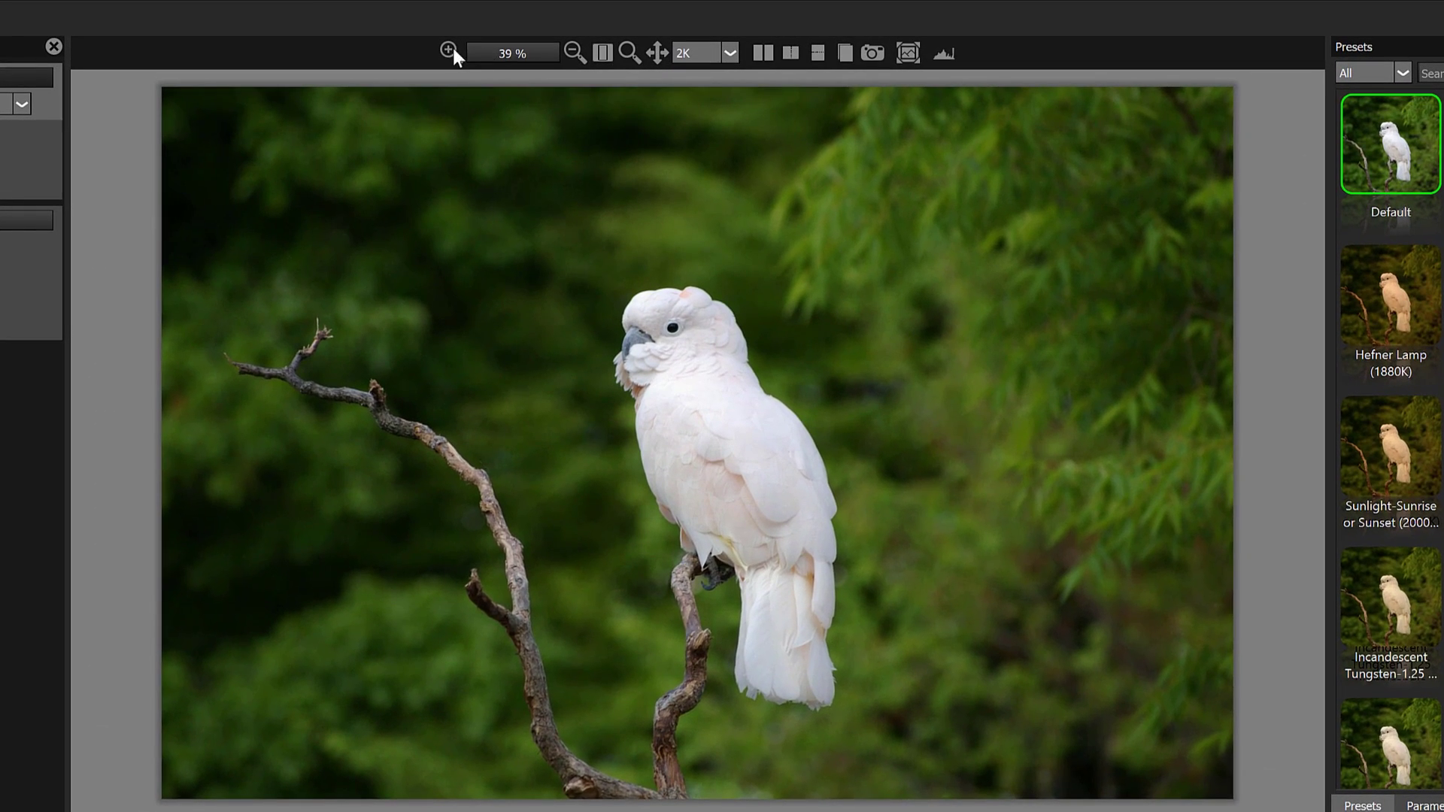
pyautogui.click(506, 69)
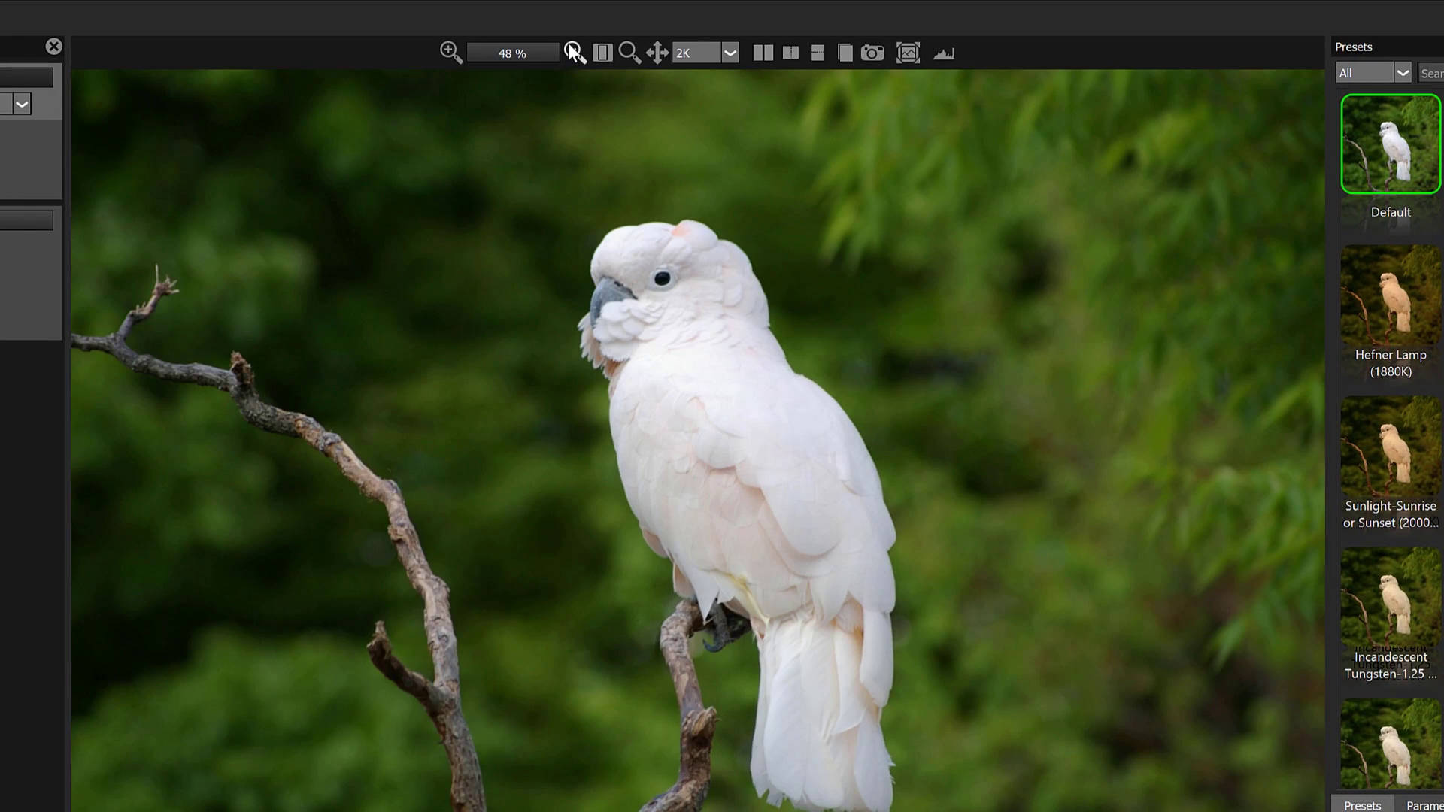
pyautogui.click(574, 52)
pyautogui.click(658, 53)
pyautogui.moveTo(697, 135)
pyautogui.mouseDown()
pyautogui.moveTo(564, 146)
pyautogui.moveTo(696, 134)
pyautogui.mouseUp()
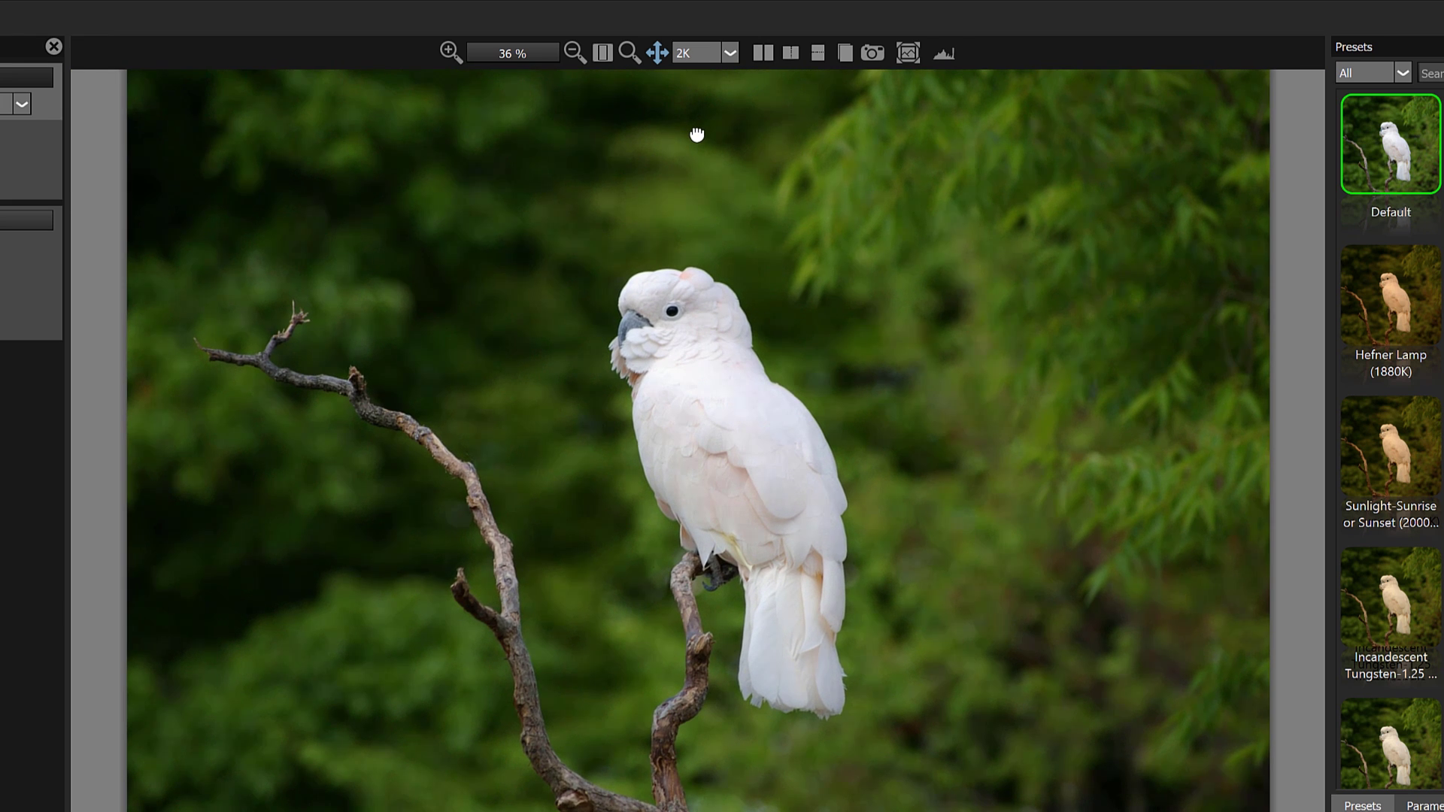
pyautogui.click(701, 51)
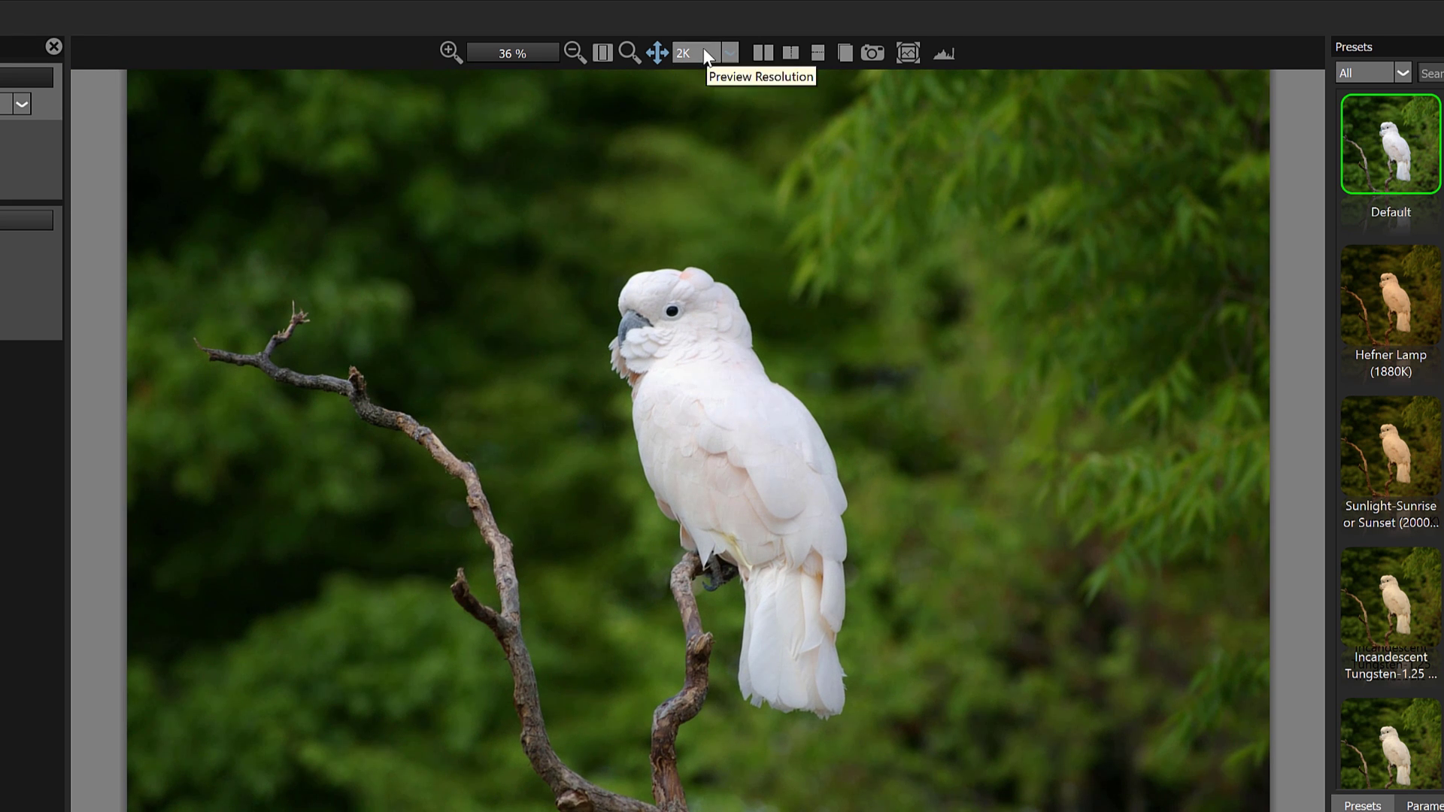
pyautogui.click(764, 53)
pyautogui.click(790, 52)
pyautogui.click(845, 55)
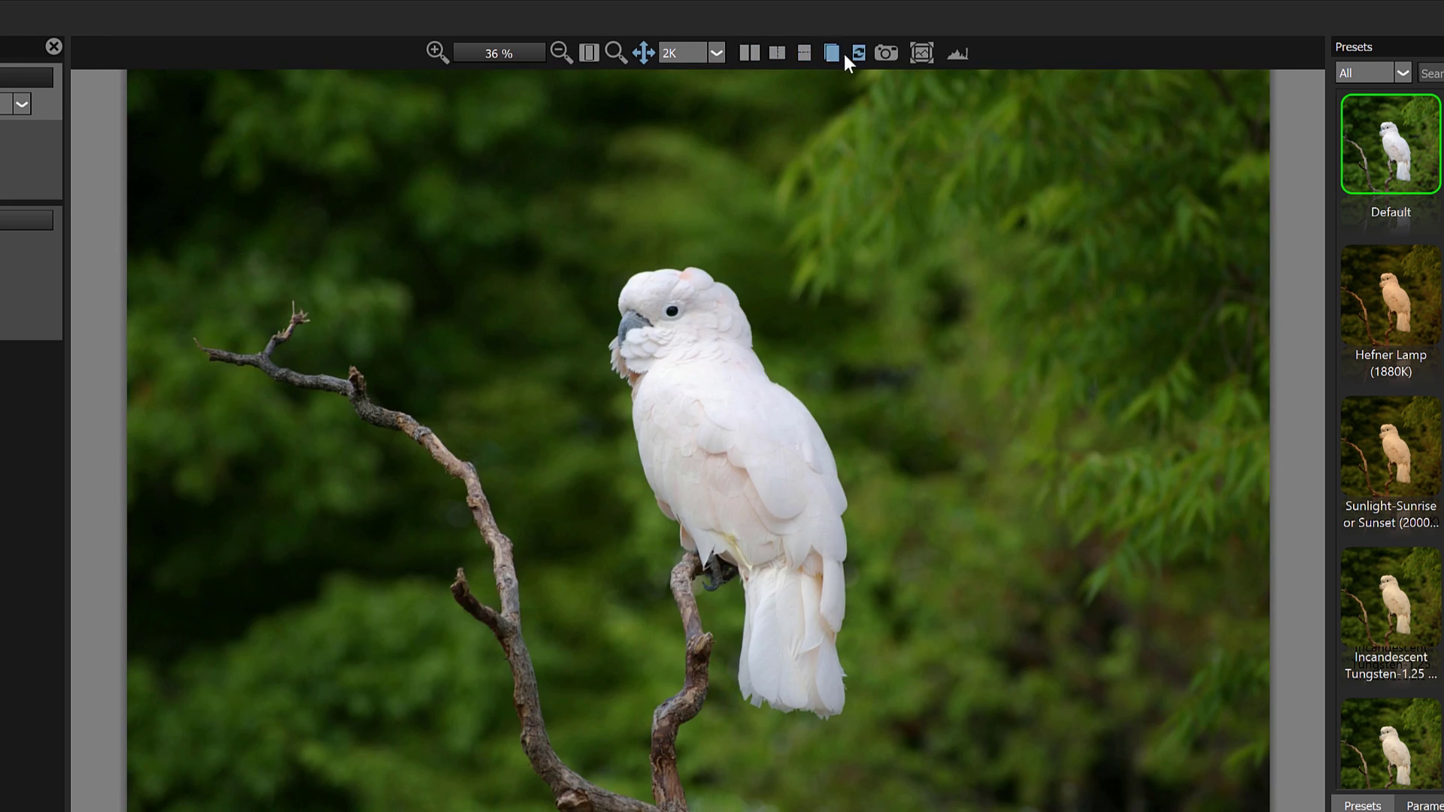
pyautogui.click(886, 51)
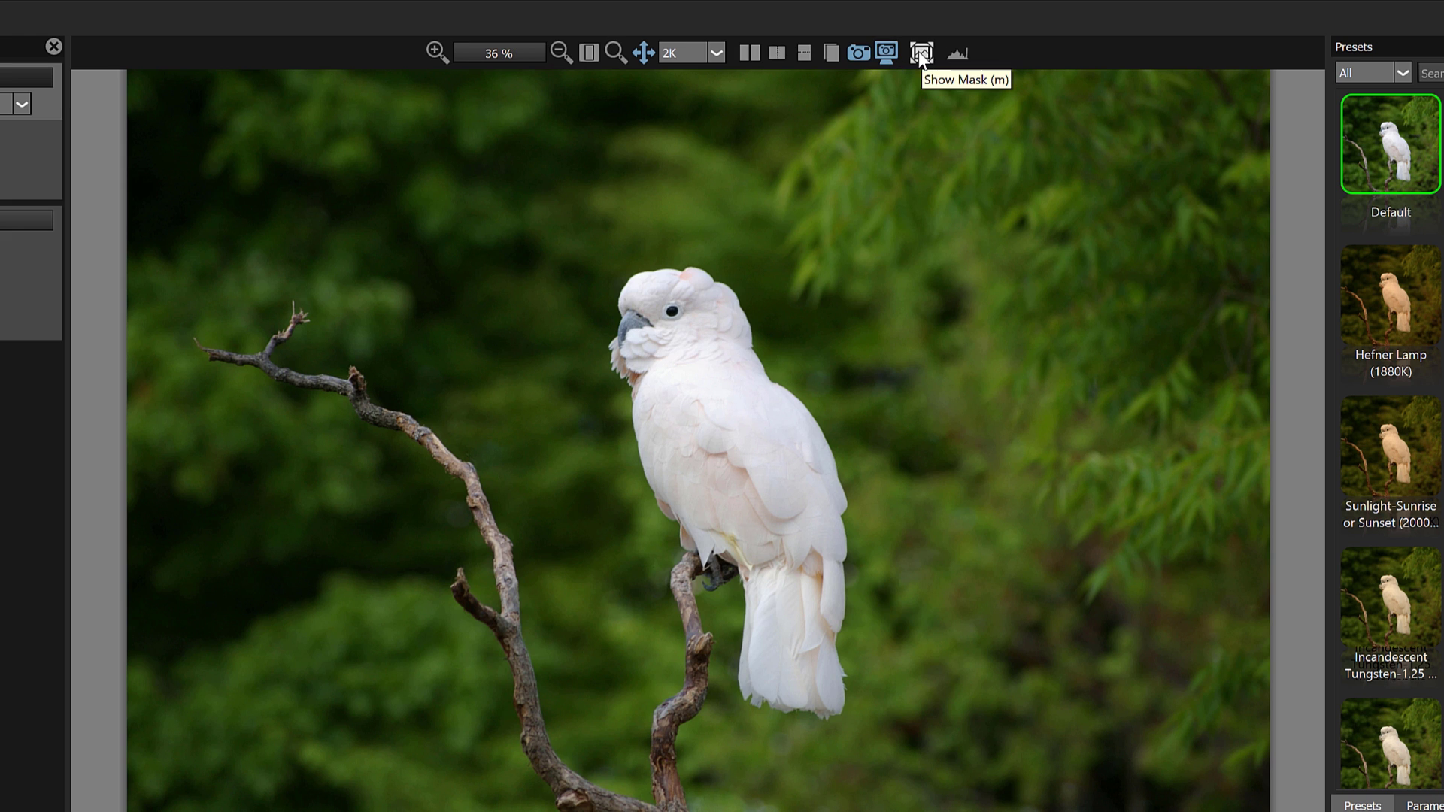
pyautogui.click(921, 54)
pyautogui.click(921, 54)
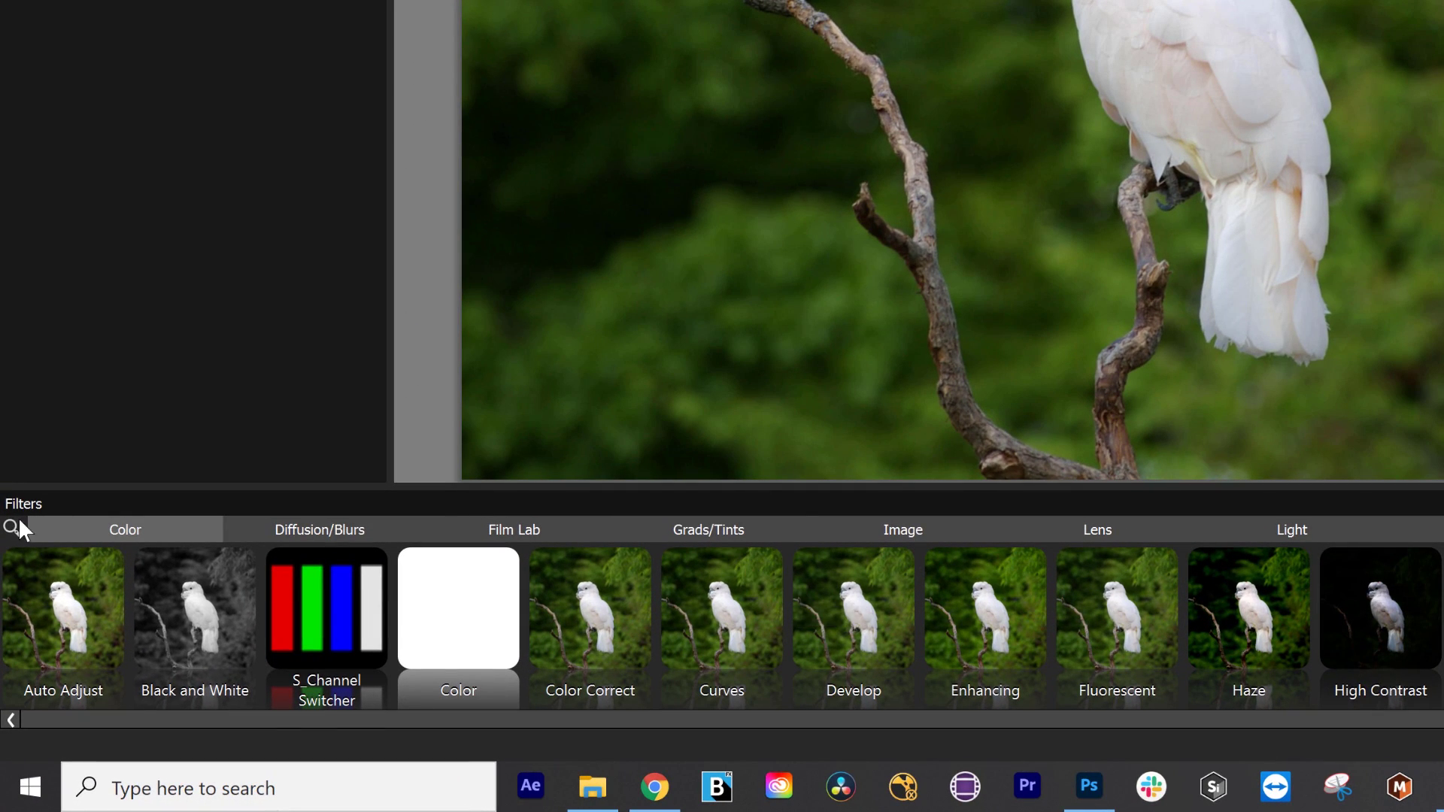
pyautogui.click(13, 528)
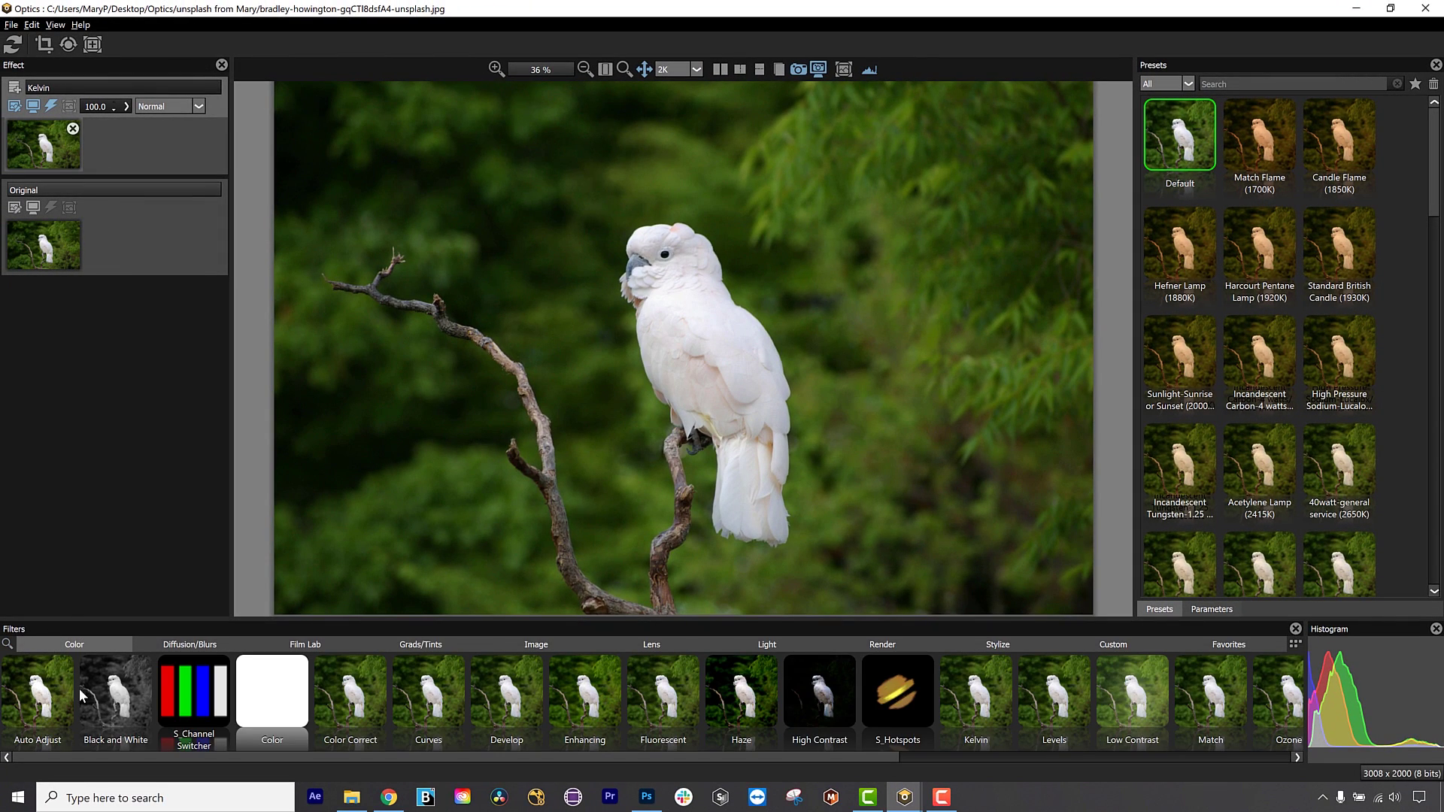
# Enlarge the filter browser and look through Diffusion/Blurs, Film Lab, then Grads/Tints filters.
pyautogui.moveTo(605, 761); pyautogui.dragTo(450, 764)
pyautogui.moveTo(429, 618)
pyautogui.mouseDown()
pyautogui.moveTo(423, 463)
pyautogui.moveTo(431, 613)
pyautogui.mouseUp()
pyautogui.click(195, 490)
pyautogui.click(294, 490)
pyautogui.click(426, 489)
# Apply the Photographic filter with its 1A Pale Pink preset.
pyautogui.click(583, 698)
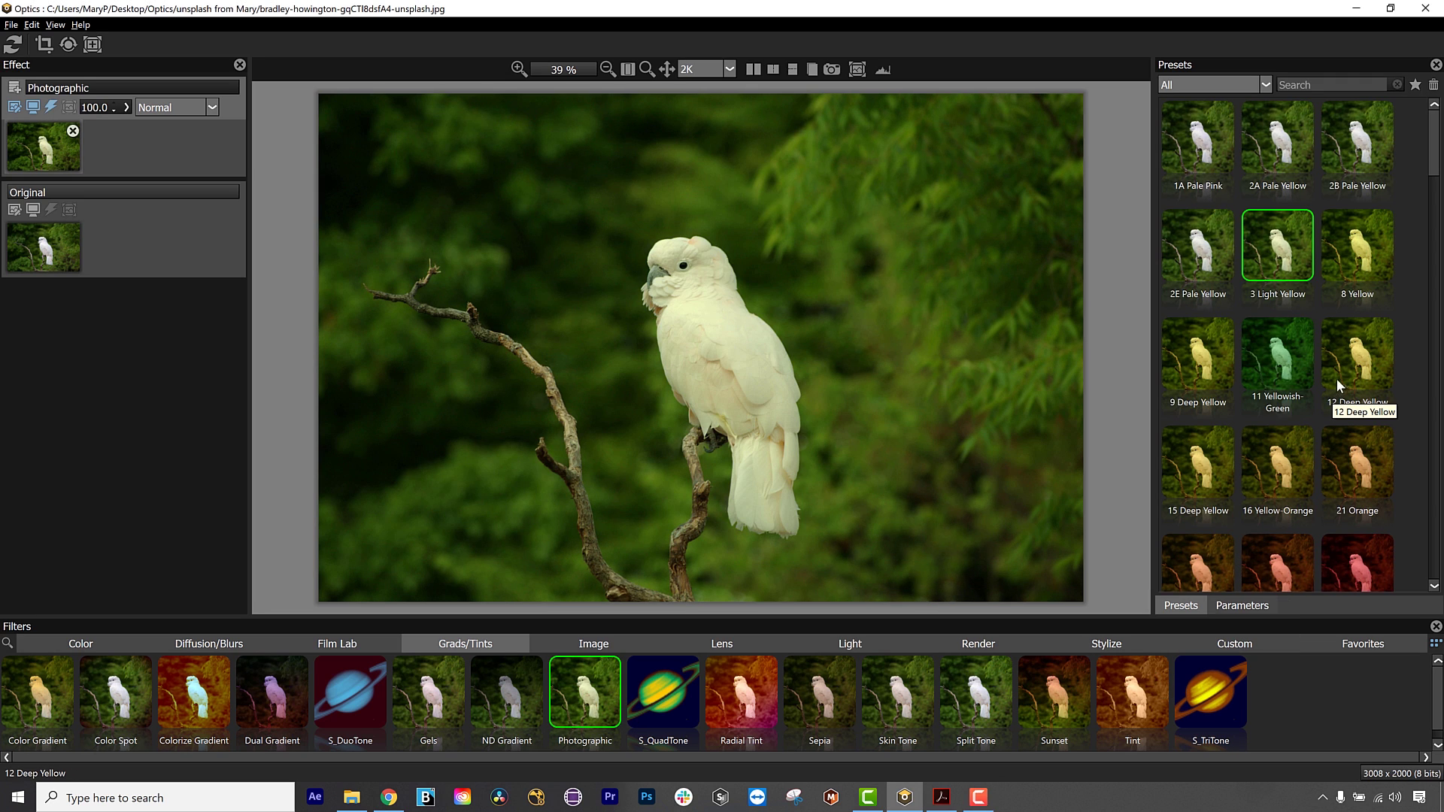
pyautogui.scroll(-5, 1329, 463)
pyautogui.scroll(5, 1330, 463)
pyautogui.doubleClick(1204, 148)
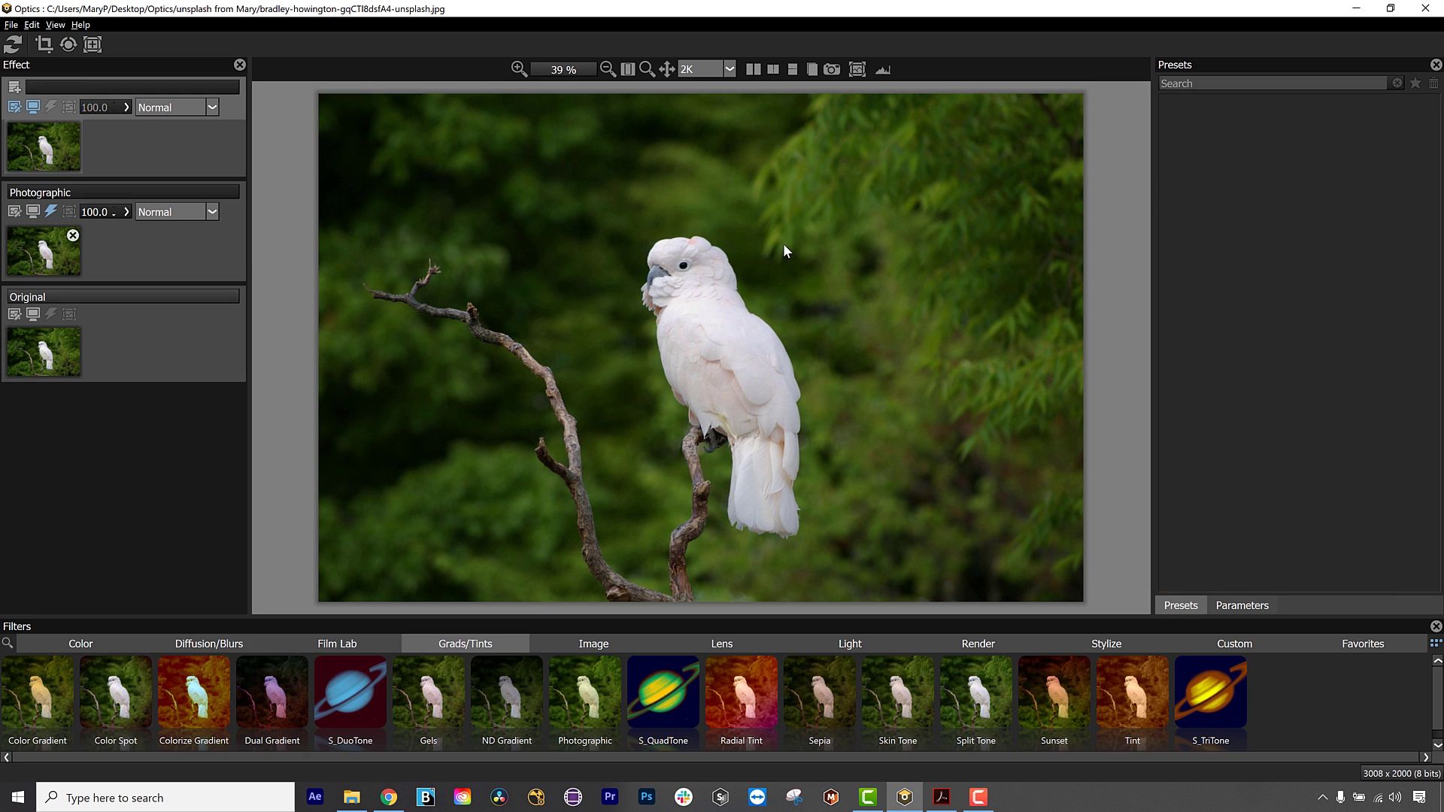
# Add a Radial Tint layer on top and commit it to the stack.
pyautogui.click(756, 675)
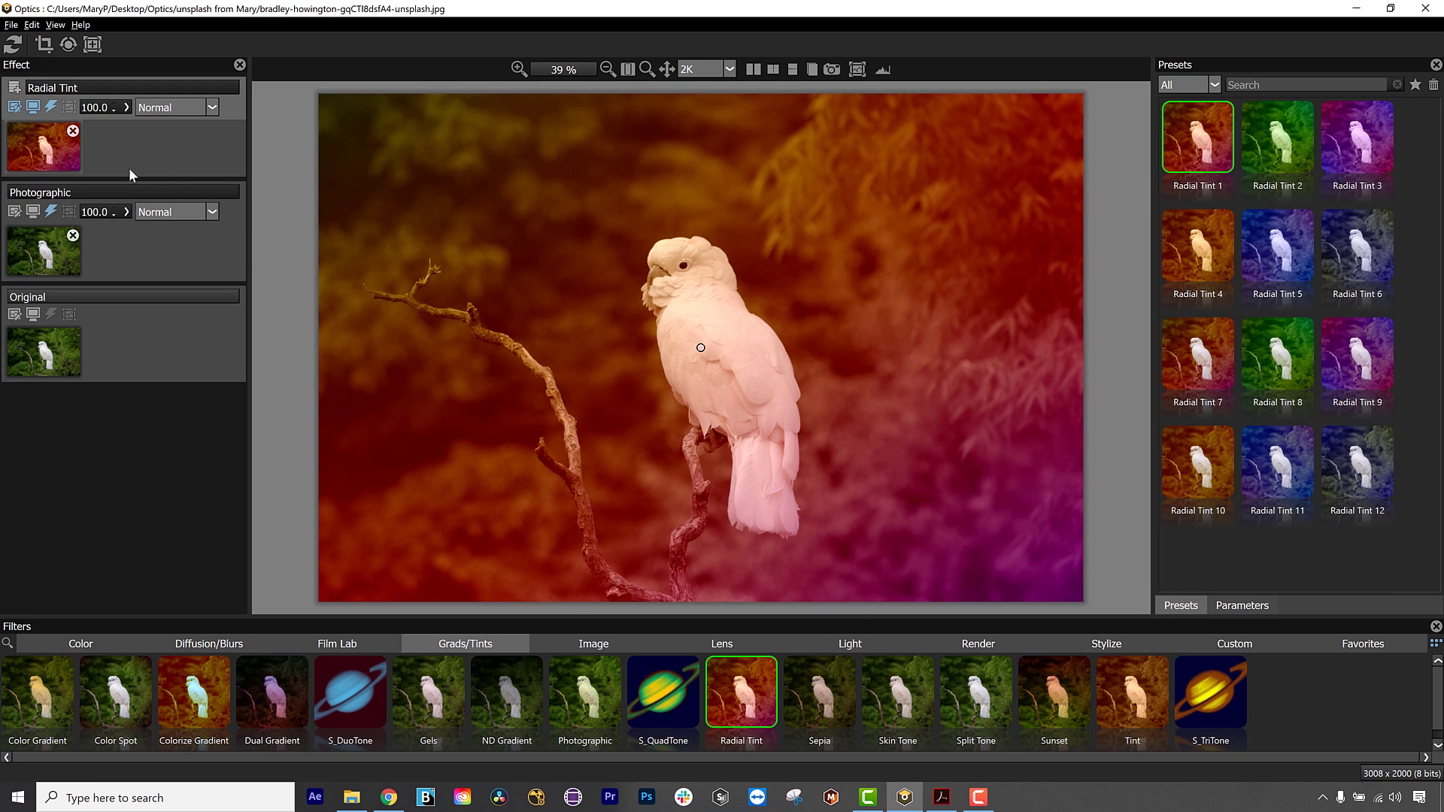
pyautogui.click(15, 88)
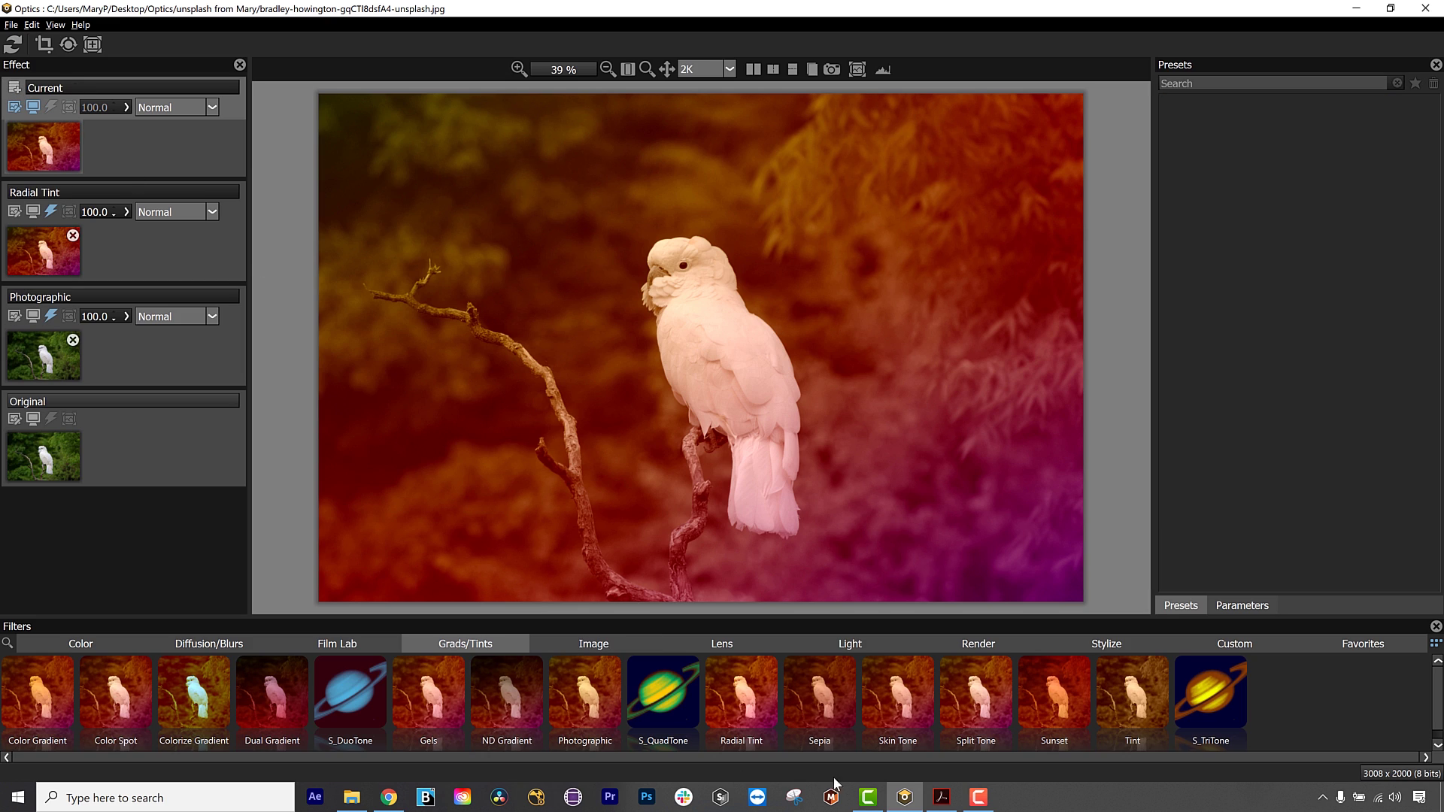
pyautogui.click(827, 644)
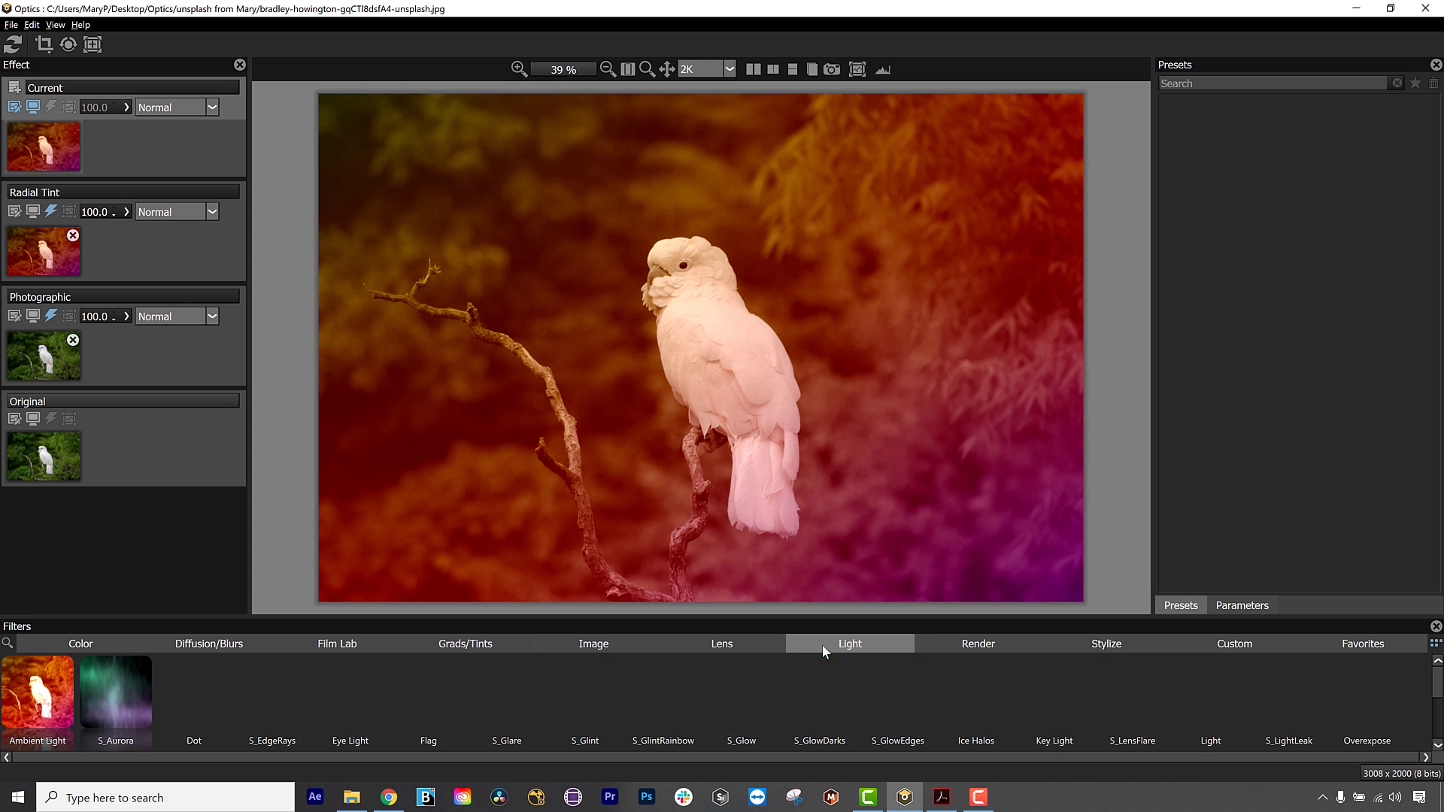
# Add Key Light as a layer and set Radial Tint's blend mode to Multiply.
pyautogui.click(1051, 702)
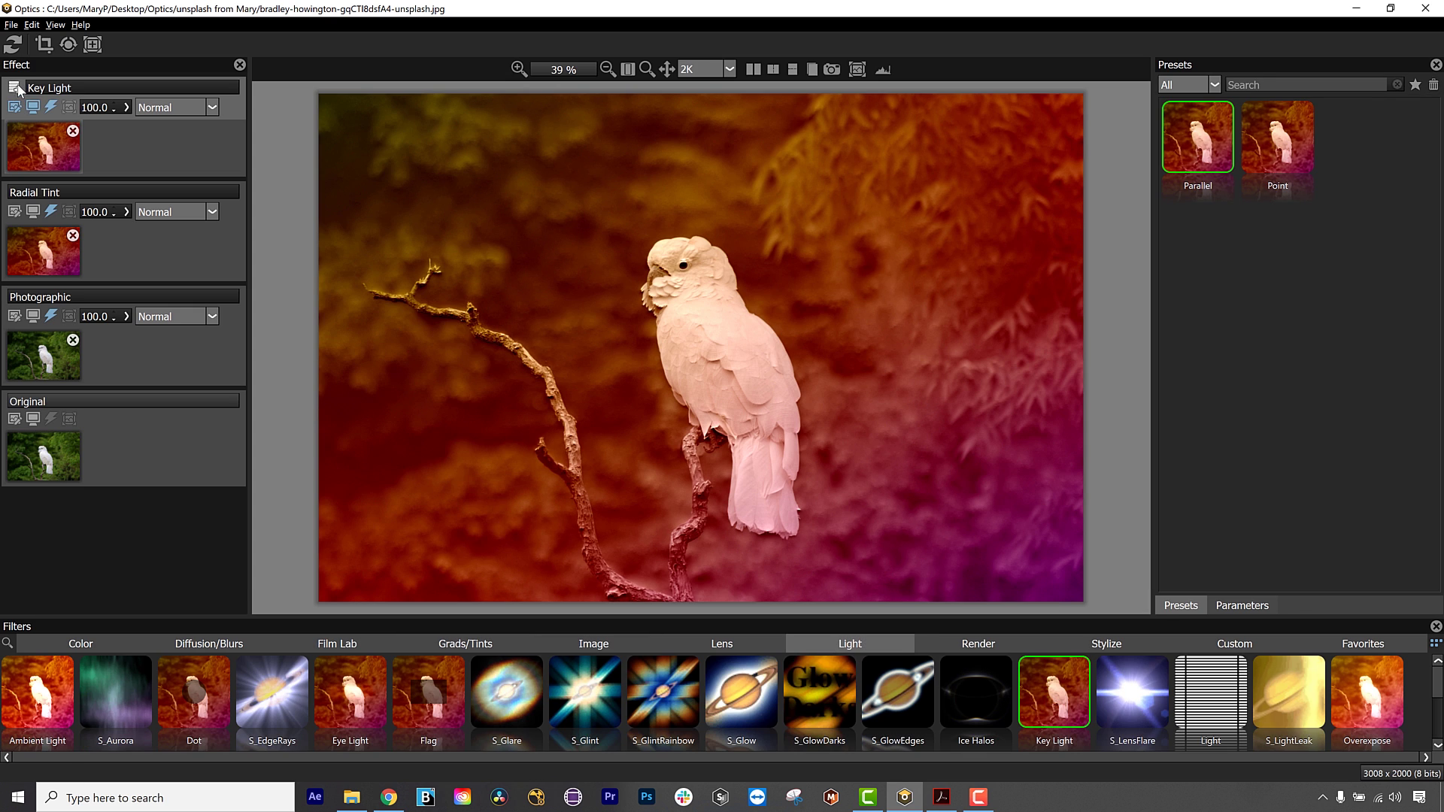
pyautogui.click(15, 88)
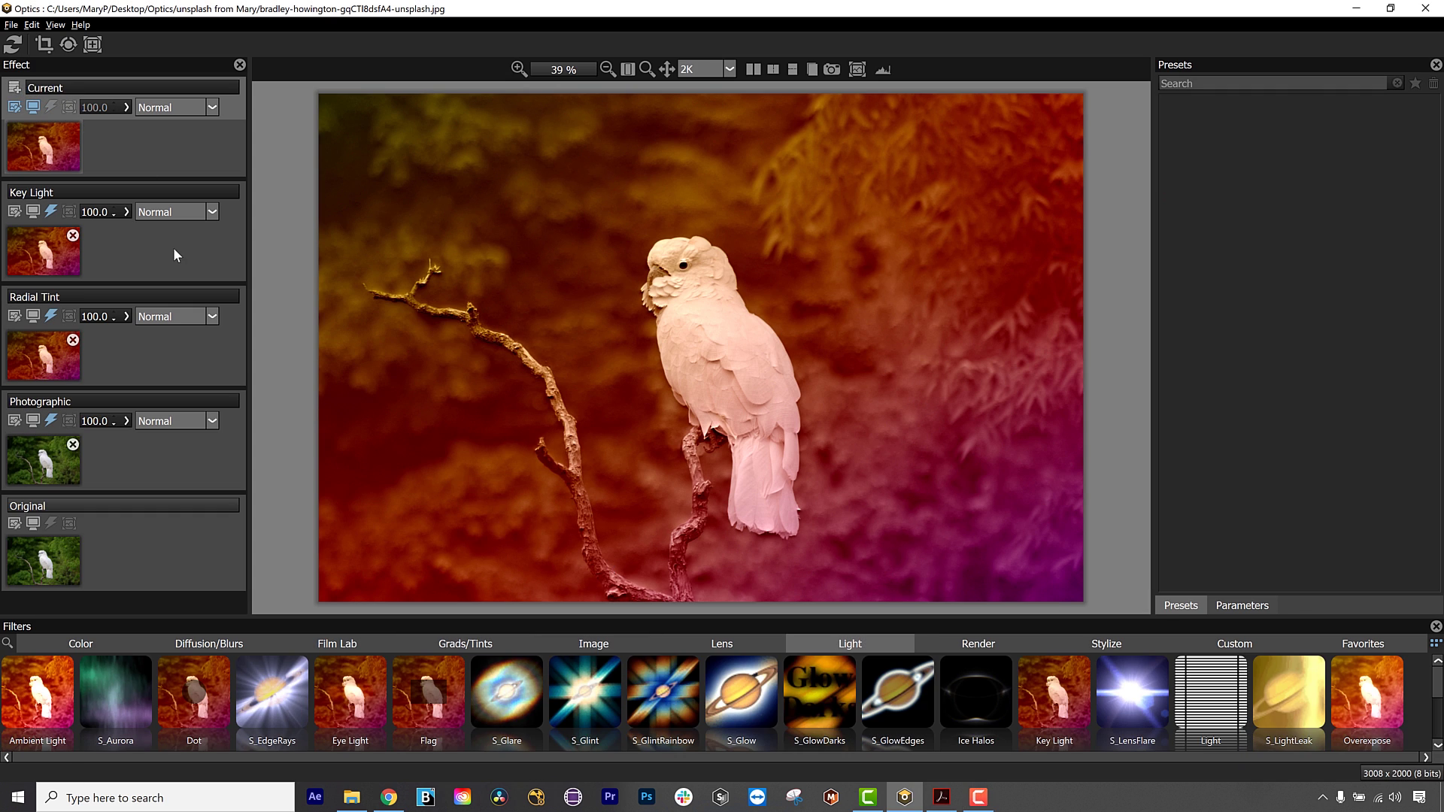
pyautogui.click(173, 316)
pyautogui.click(162, 344)
# Give the Key Light layer a soft Spot mask and show its result in the preview.
pyautogui.click(150, 252)
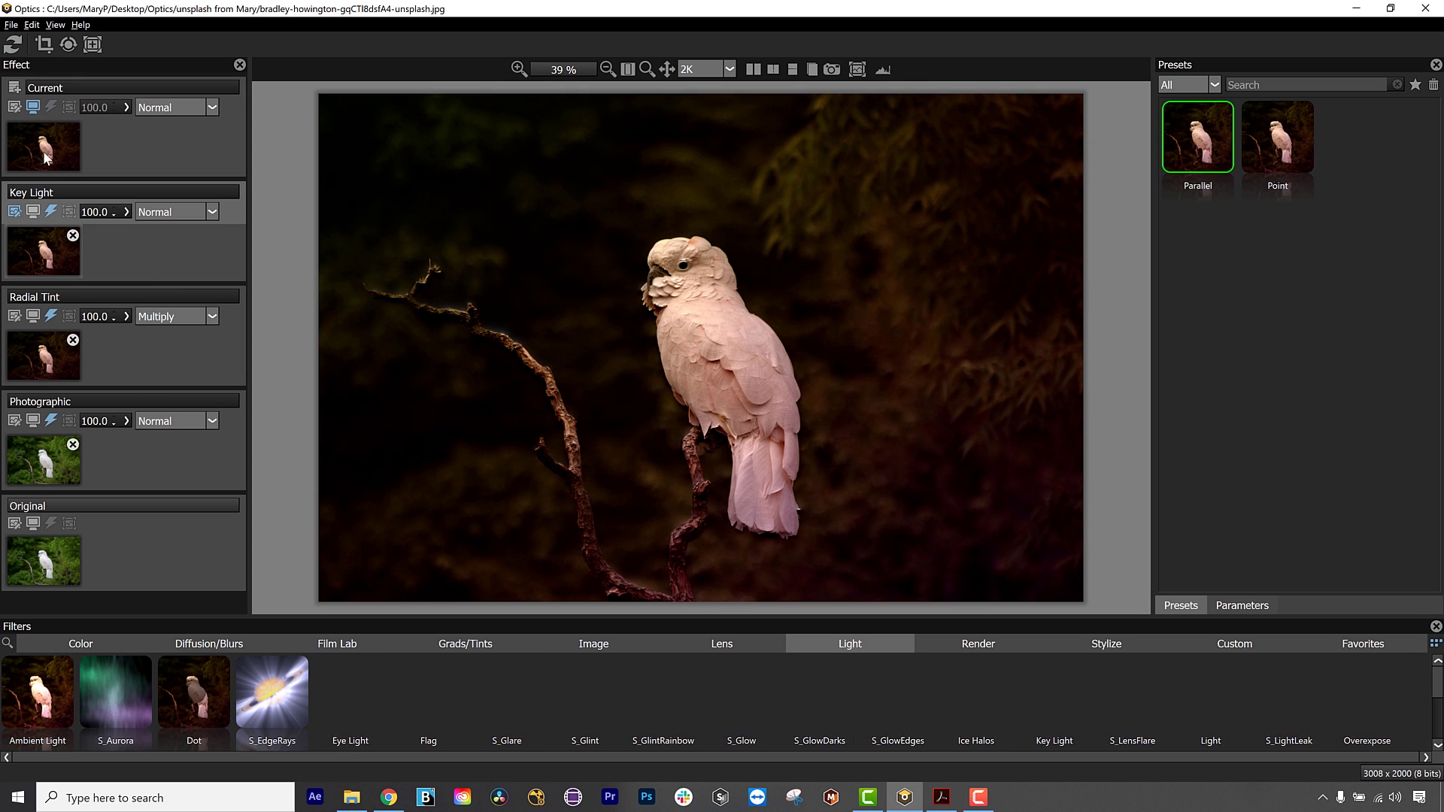
pyautogui.click(91, 45)
pyautogui.click(120, 93)
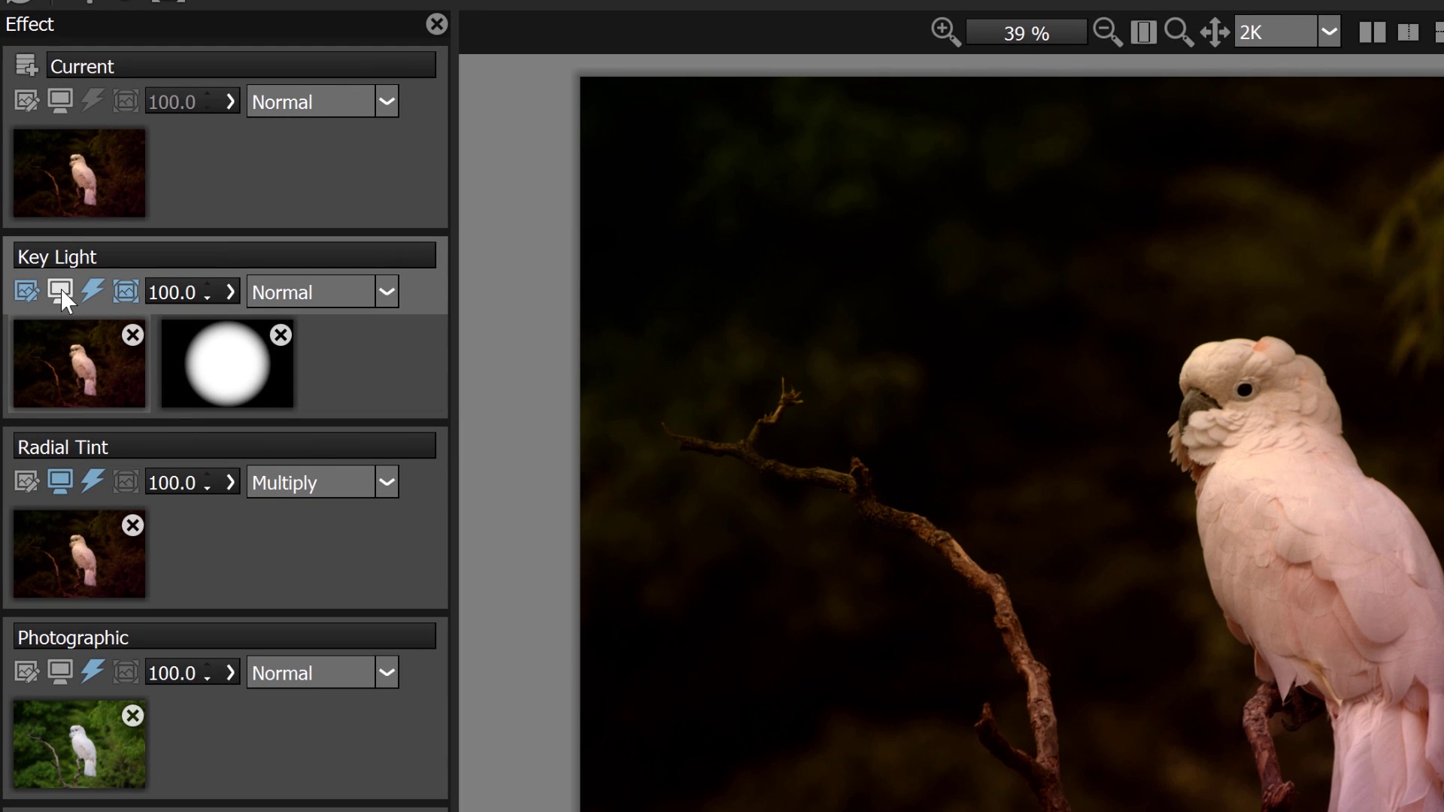
pyautogui.click(64, 295)
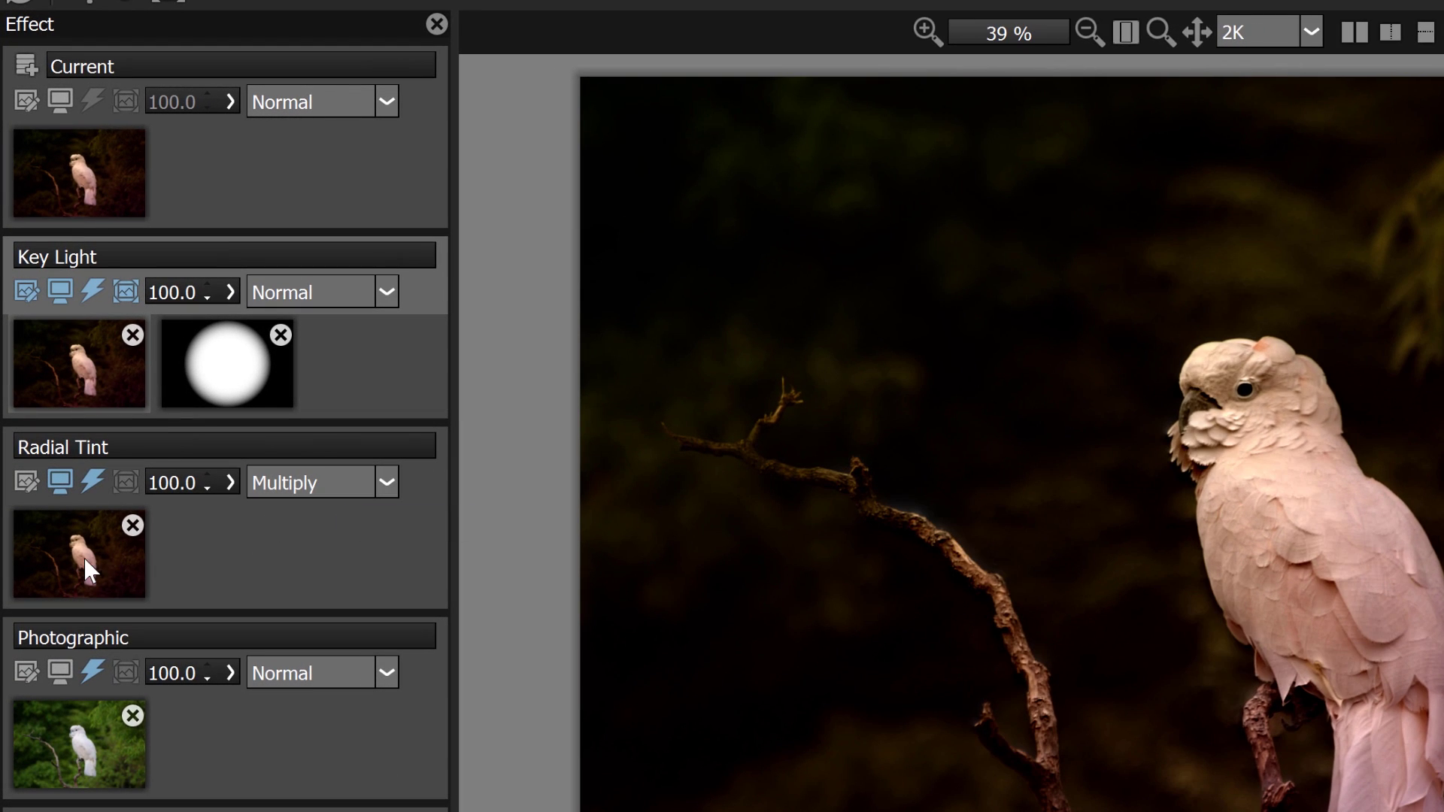
pyautogui.click(27, 481)
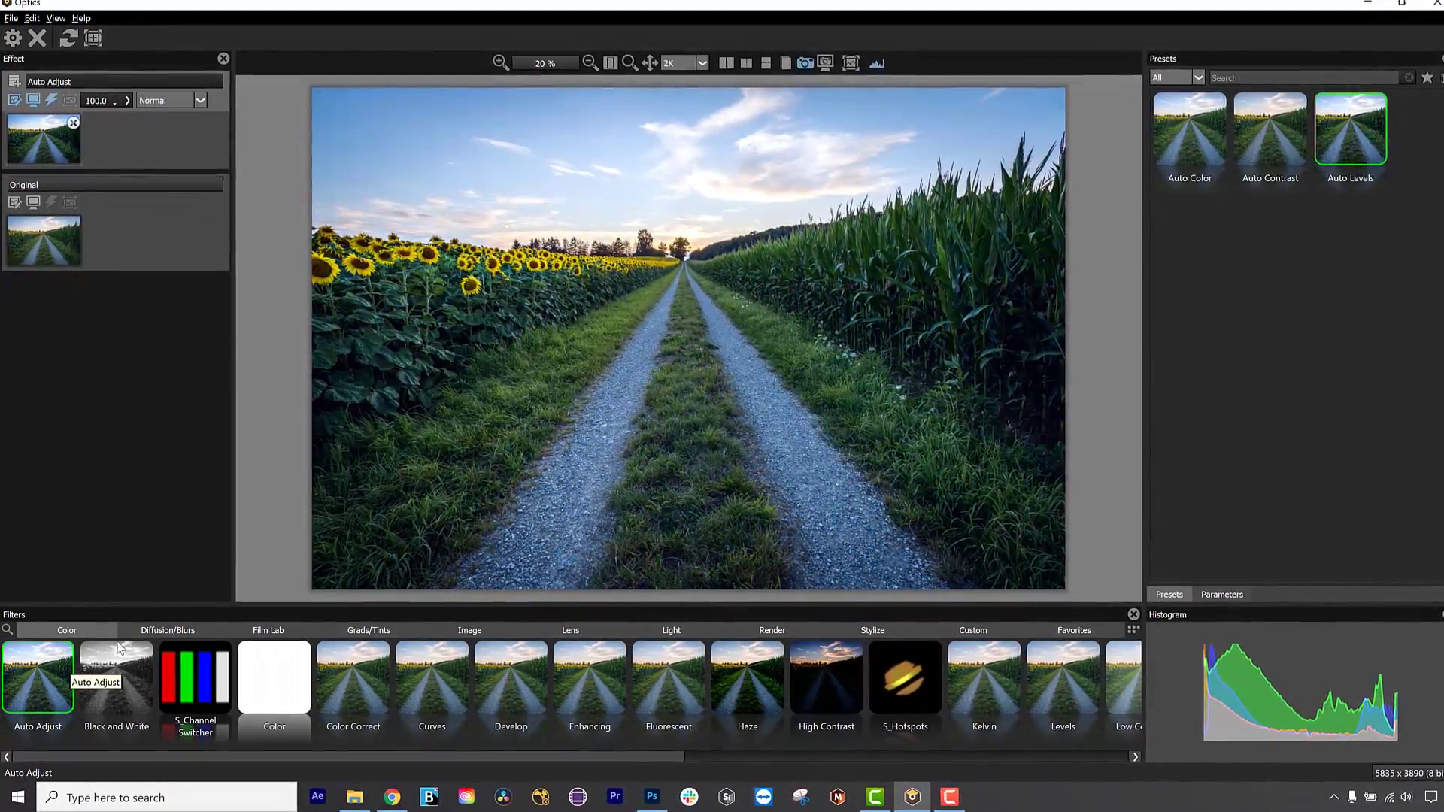
# Browse each filter category from Diffusion/Blurs through Stylize.
pyautogui.click(167, 630)
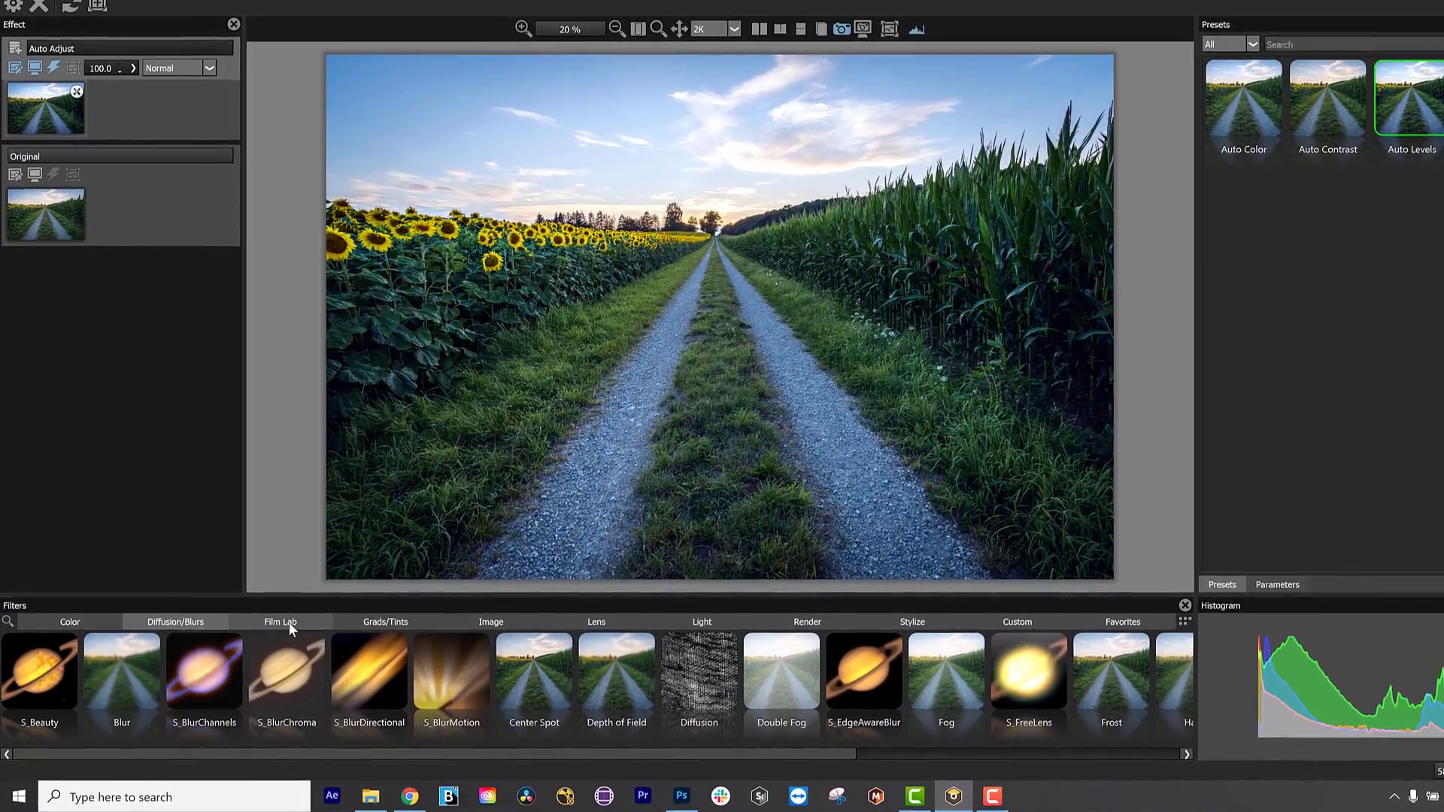
pyautogui.click(278, 625)
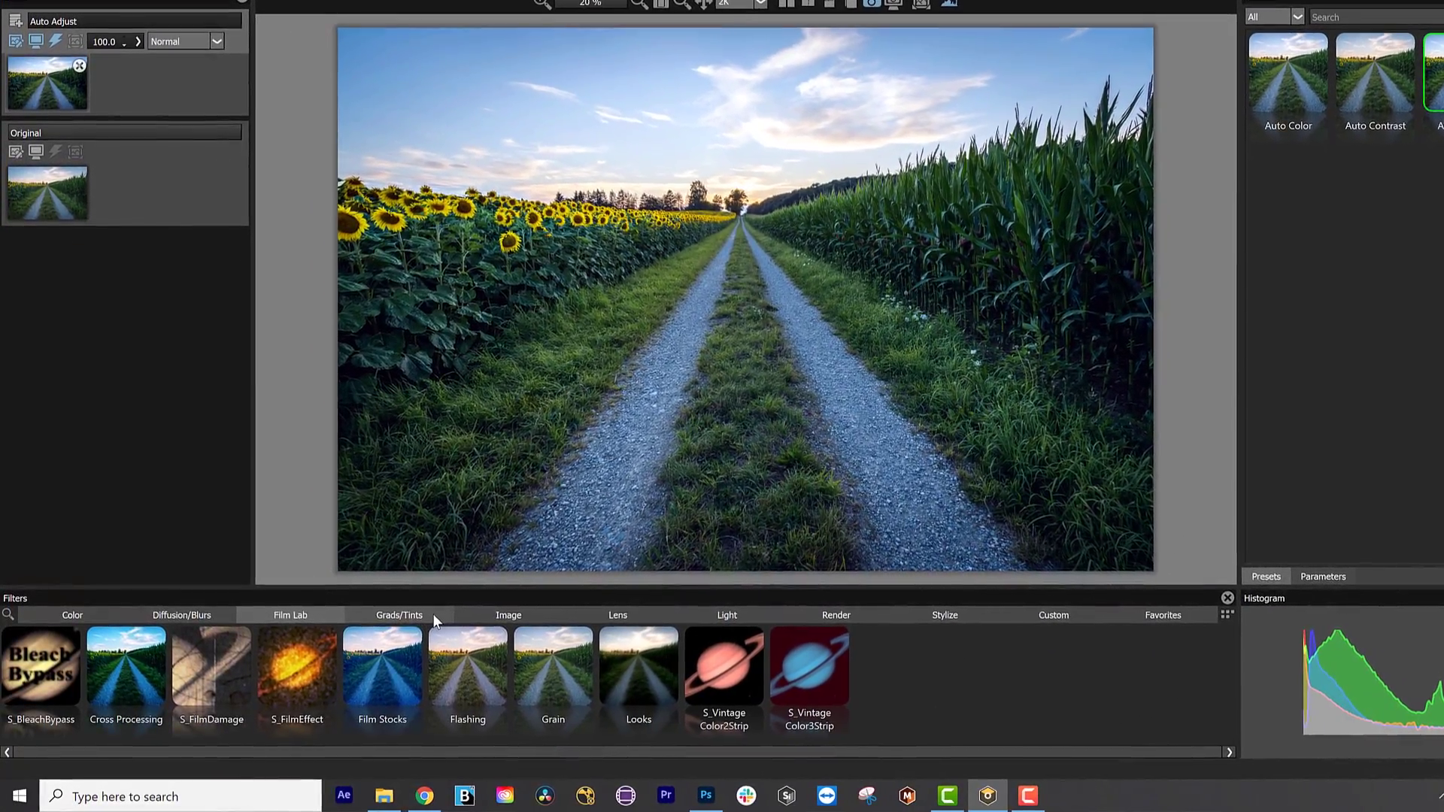
pyautogui.click(426, 617)
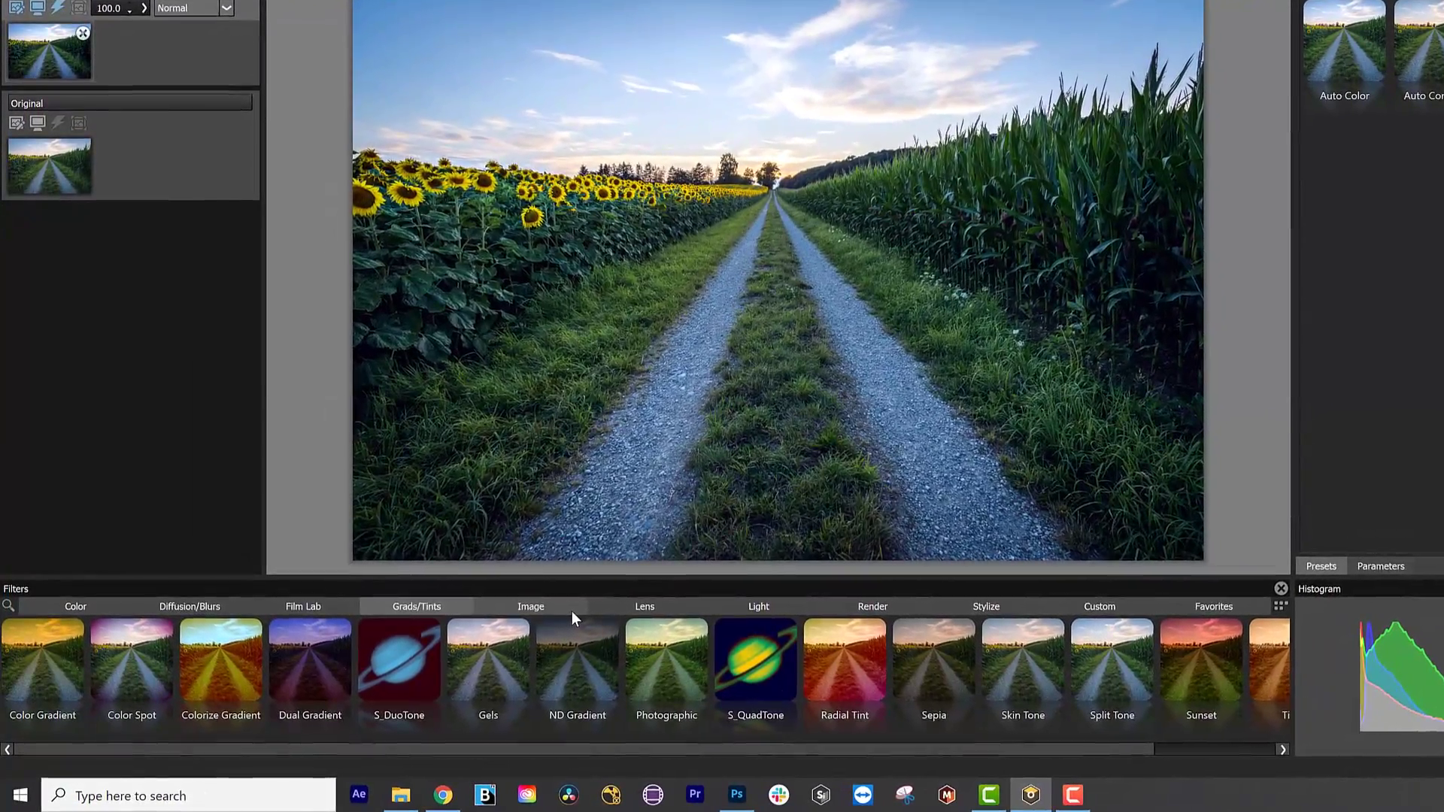
pyautogui.click(571, 611)
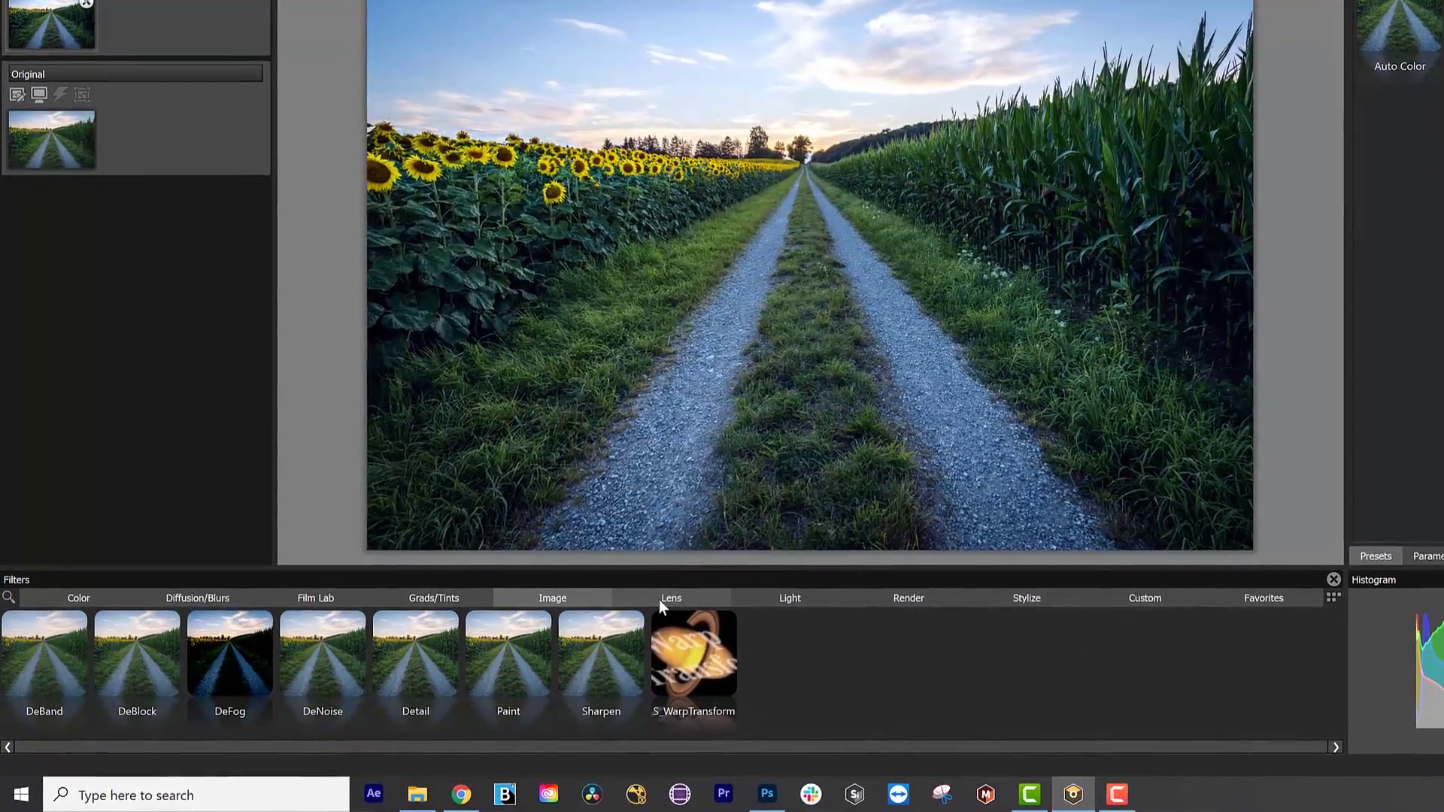
pyautogui.click(632, 607)
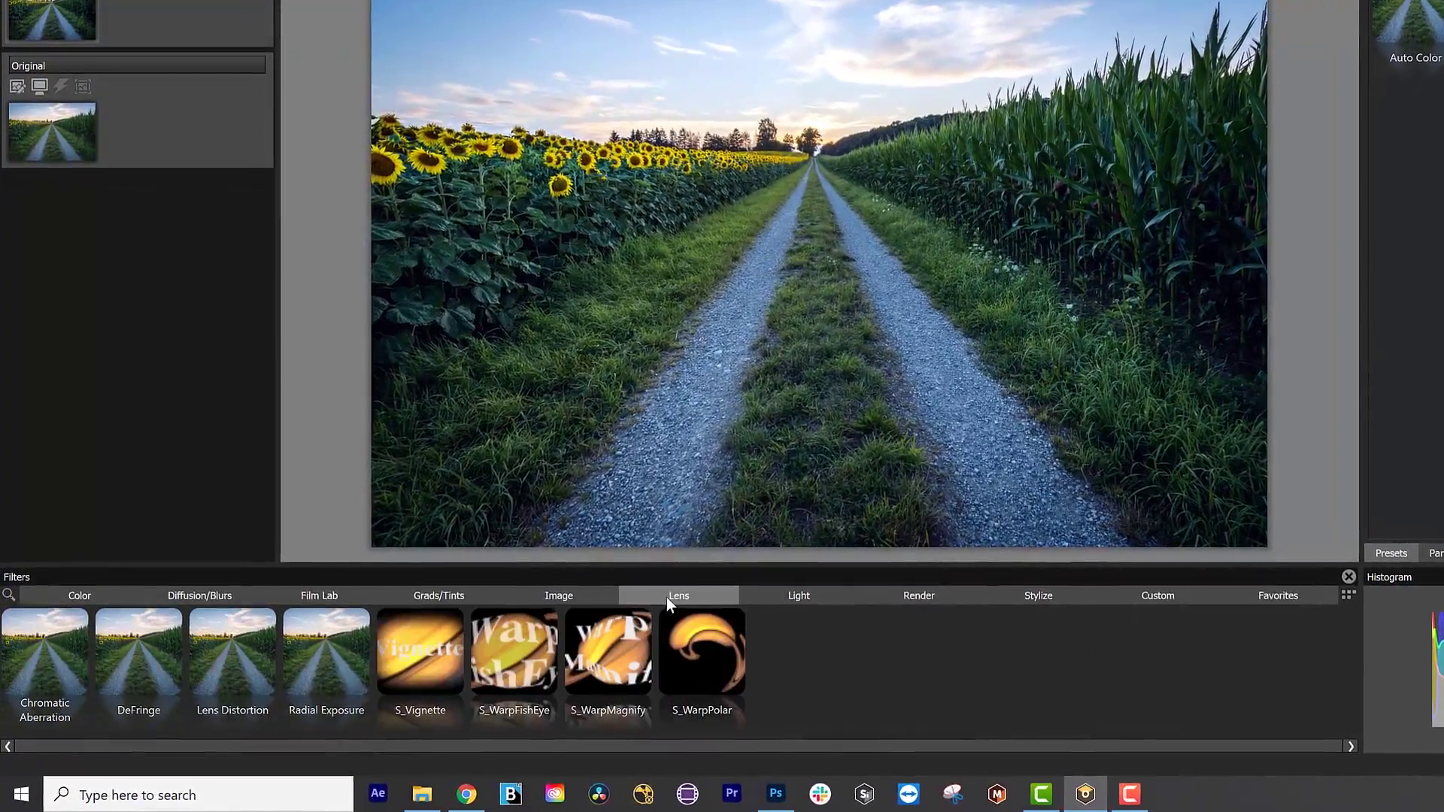
pyautogui.click(804, 594)
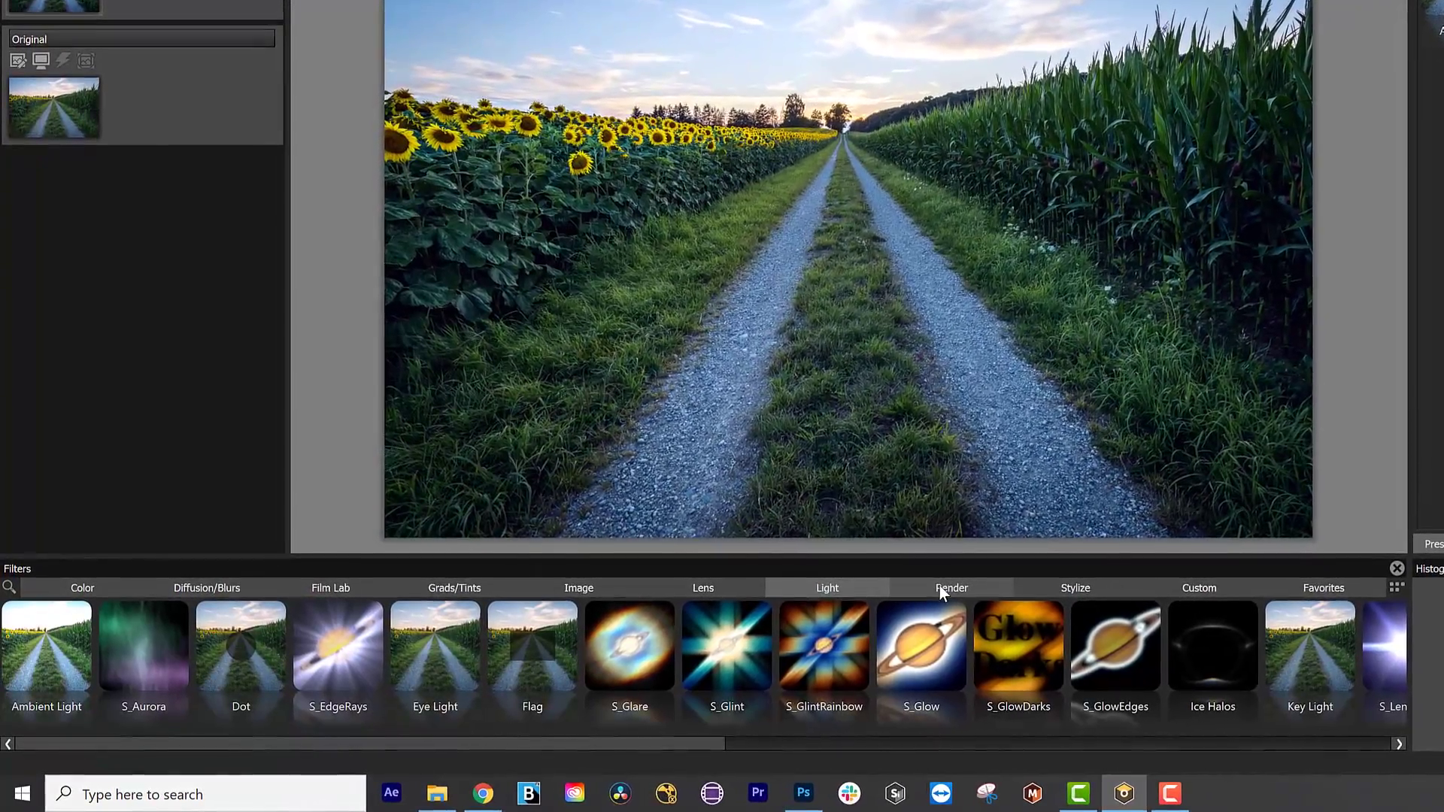
pyautogui.click(941, 593)
pyautogui.click(1075, 593)
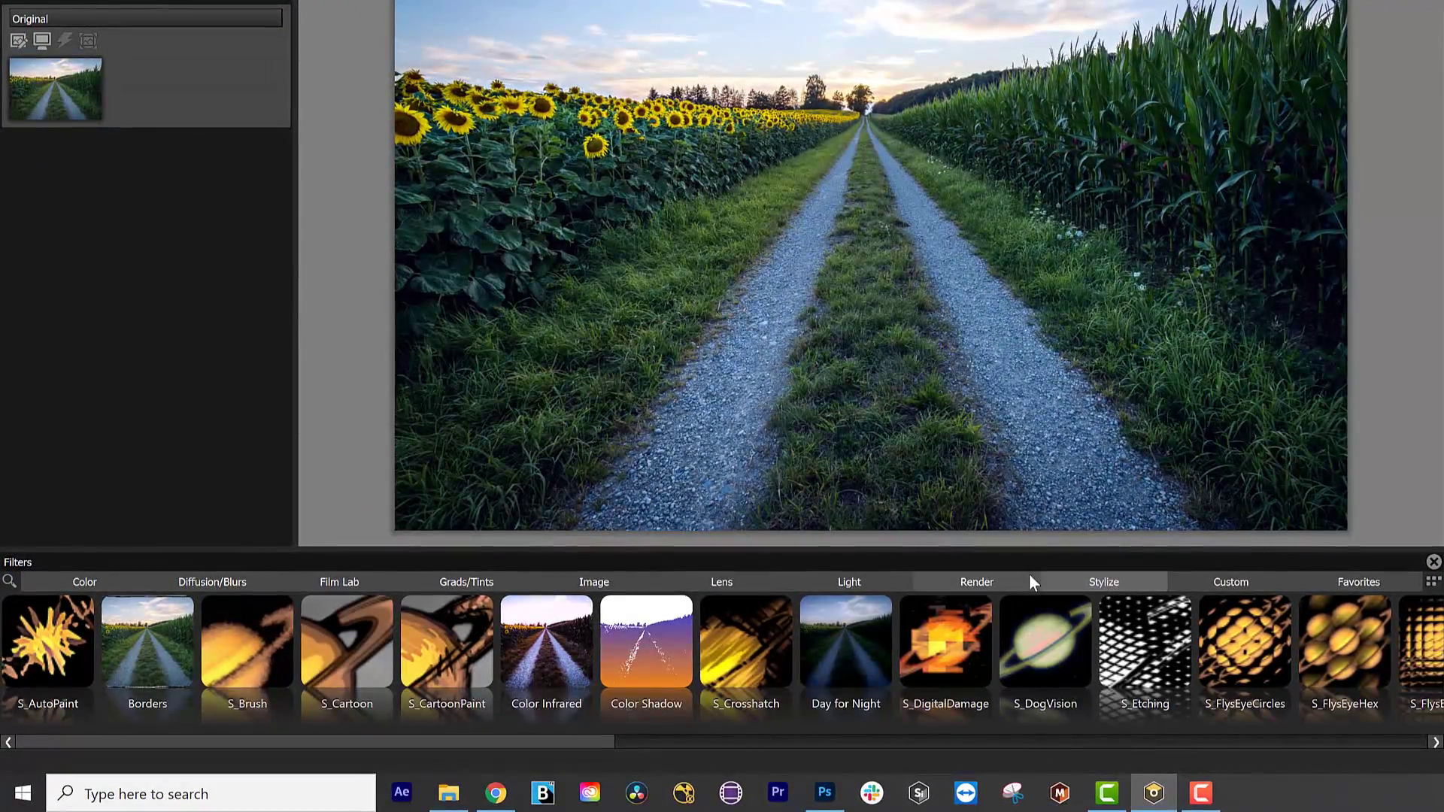
# Search the filters for 'blur' and apply S_EdgeAwareBlur to the sunflower road photo.
pyautogui.click(10, 580)
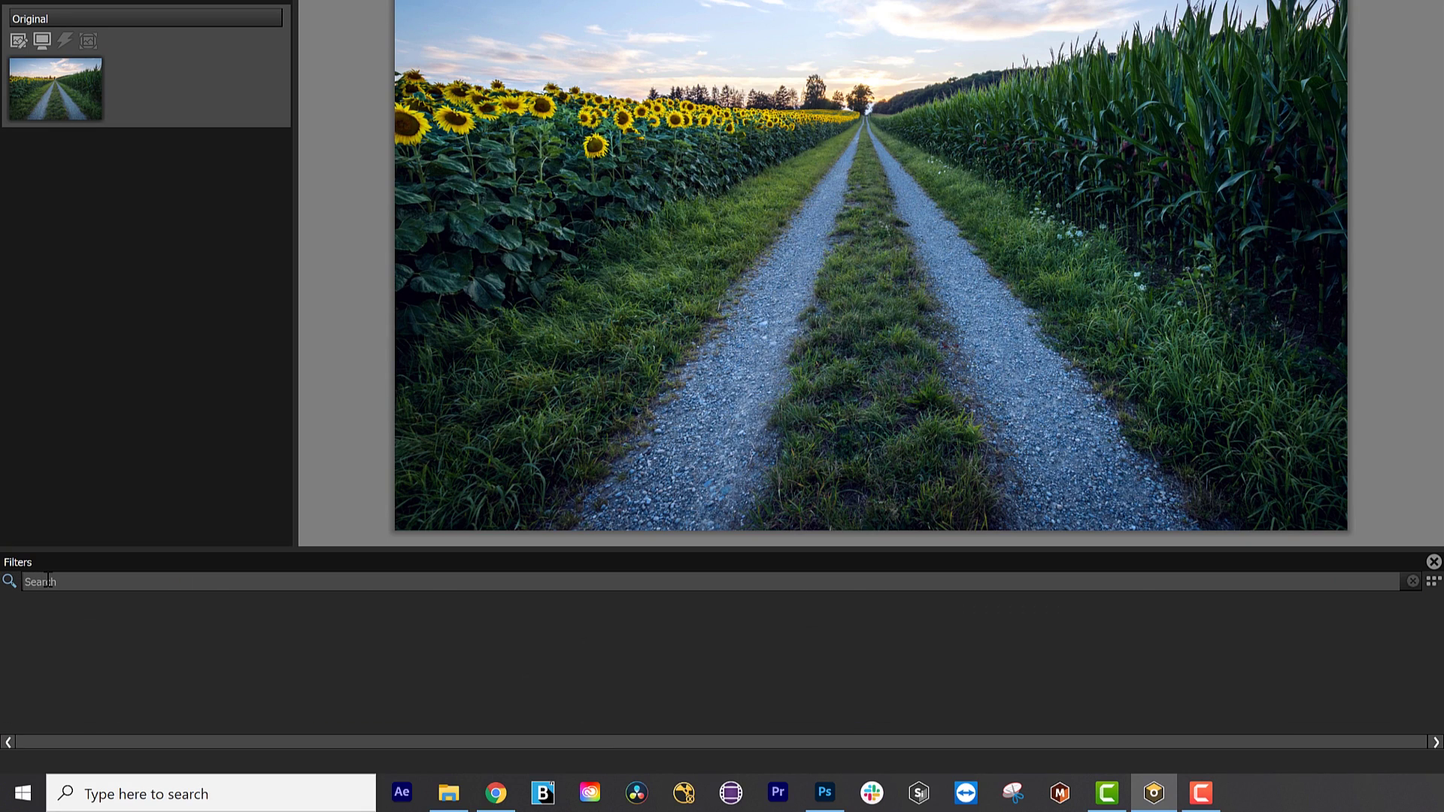
pyautogui.write('bl')
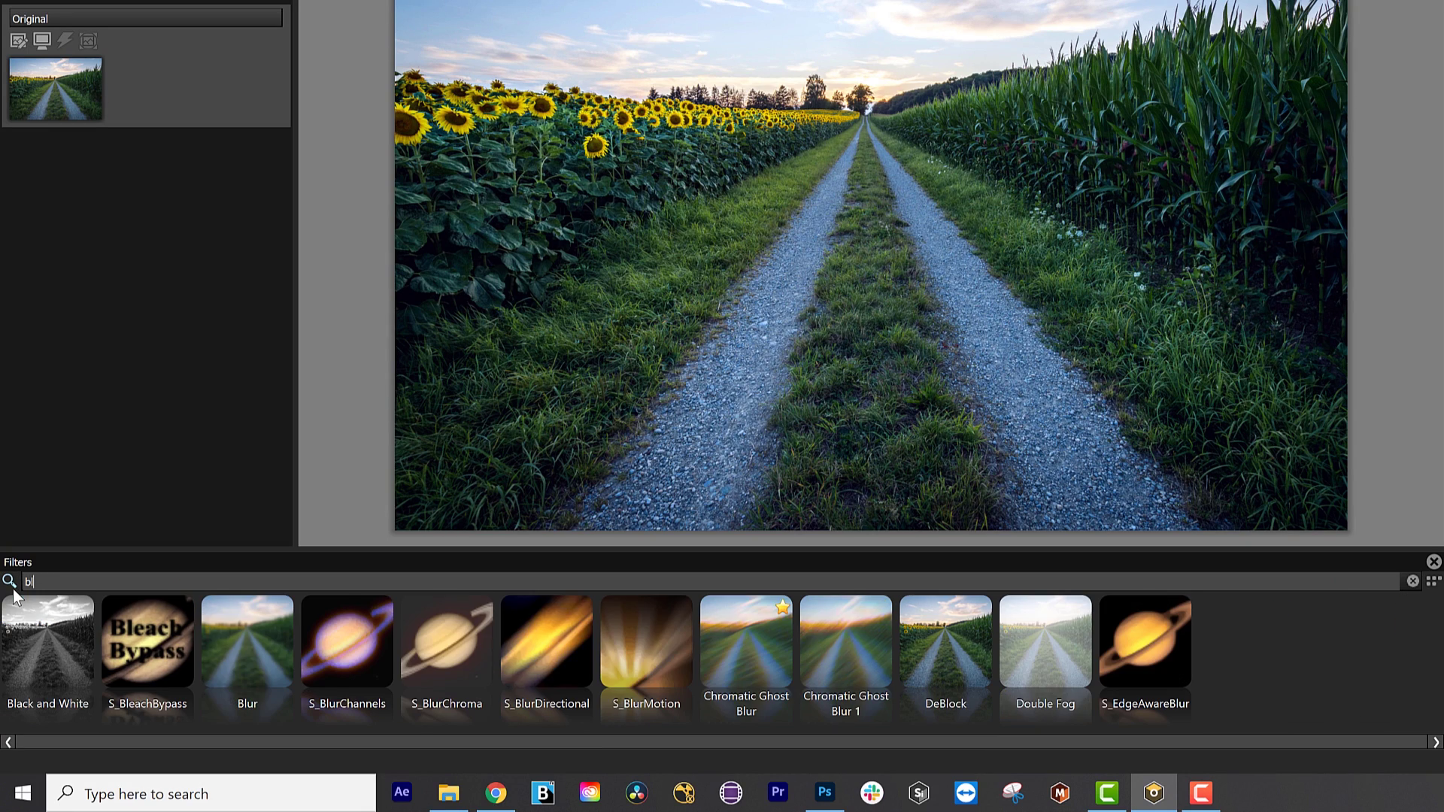
pyautogui.write('ur')
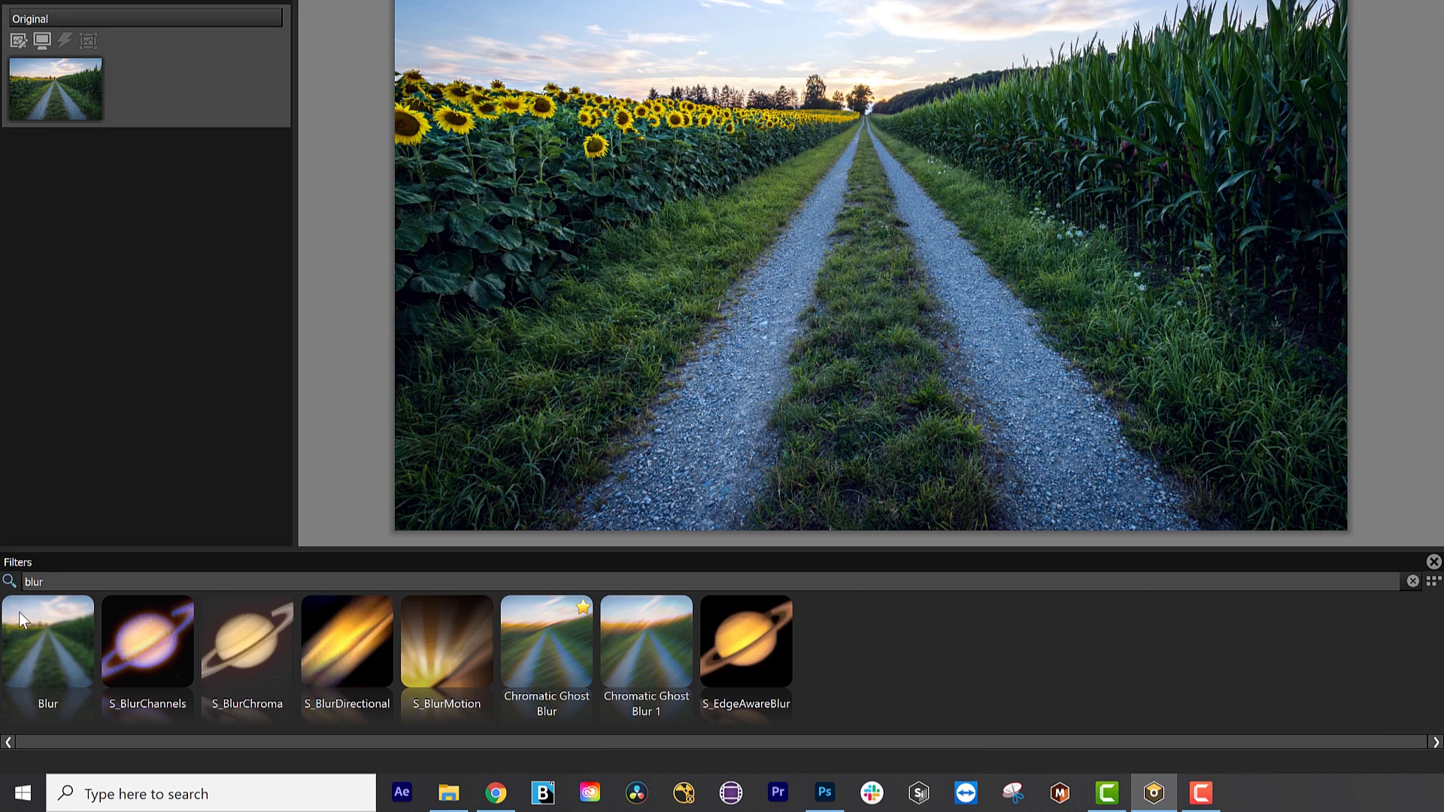
pyautogui.click(744, 654)
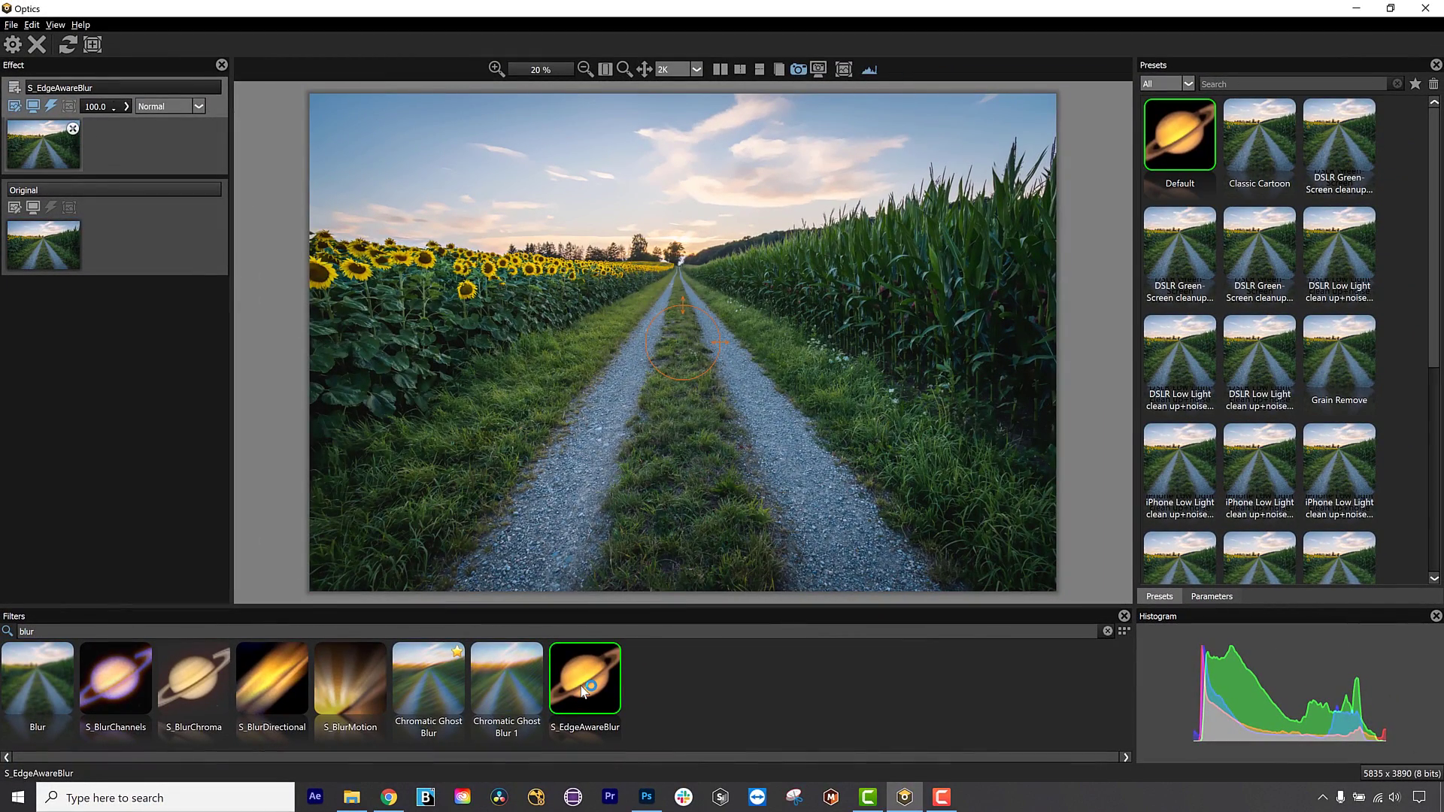
# Apply the Watercolor preset and compare it against the original photo.
pyautogui.scroll(-4, 1278, 338)
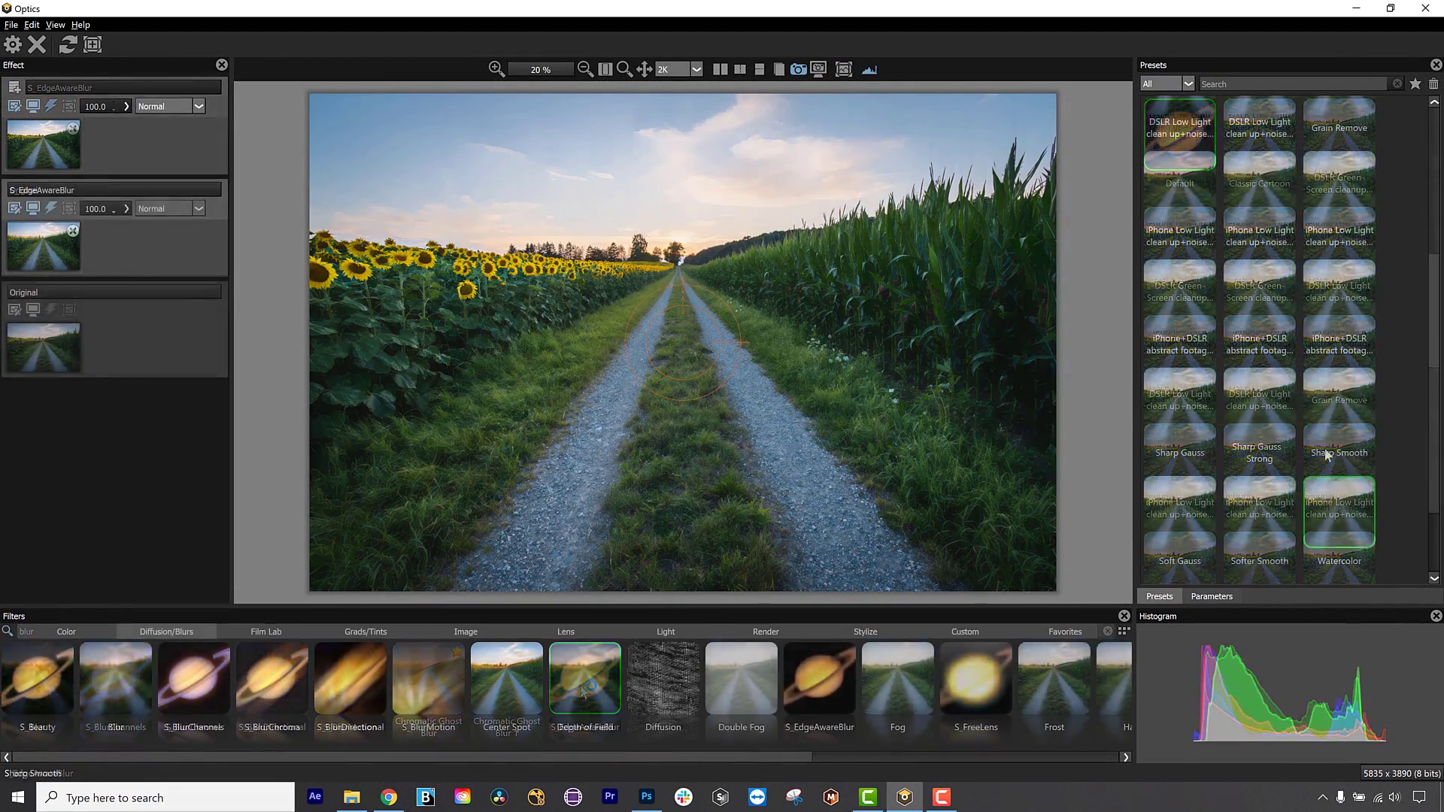
pyautogui.click(1339, 515)
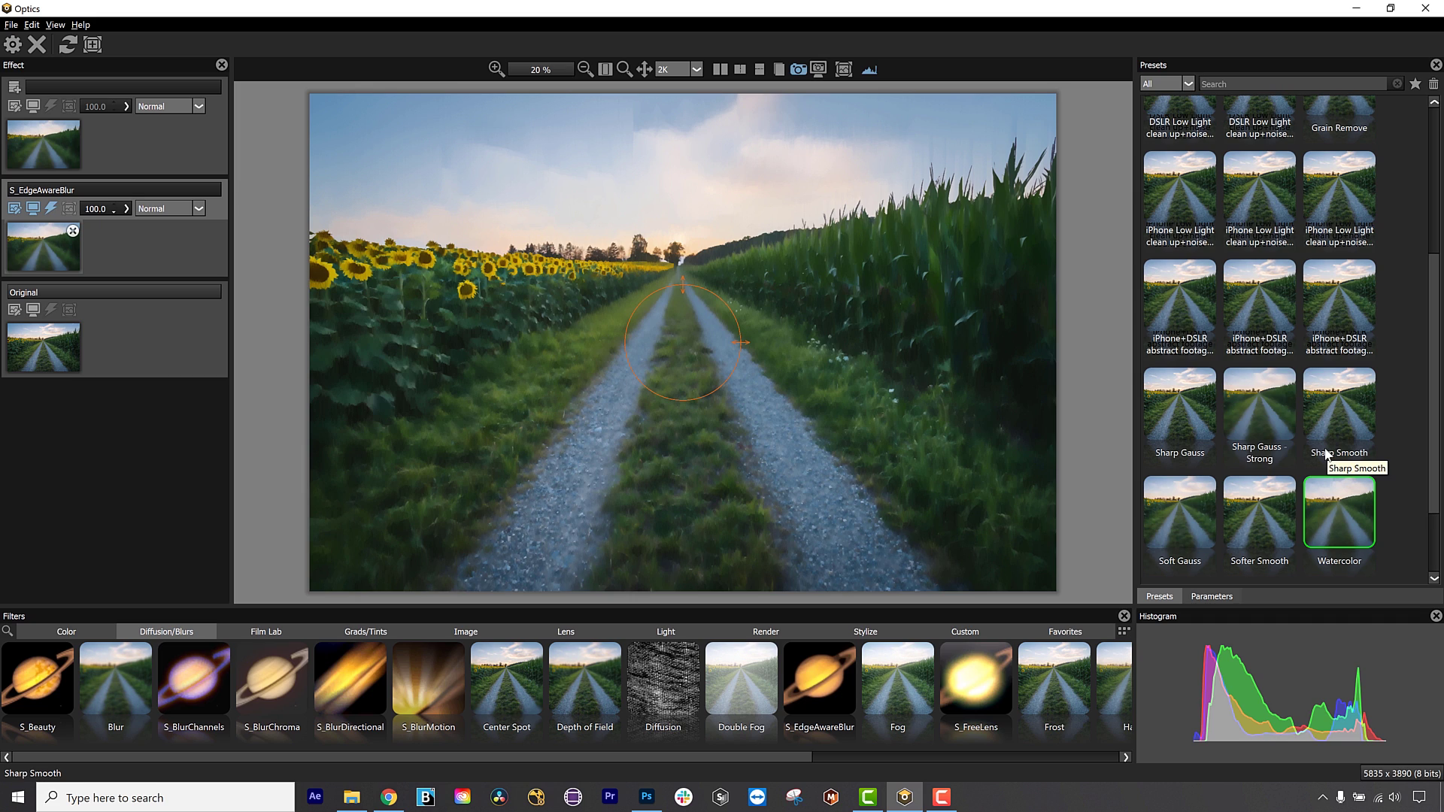
pyautogui.click(51, 336)
pyautogui.click(46, 246)
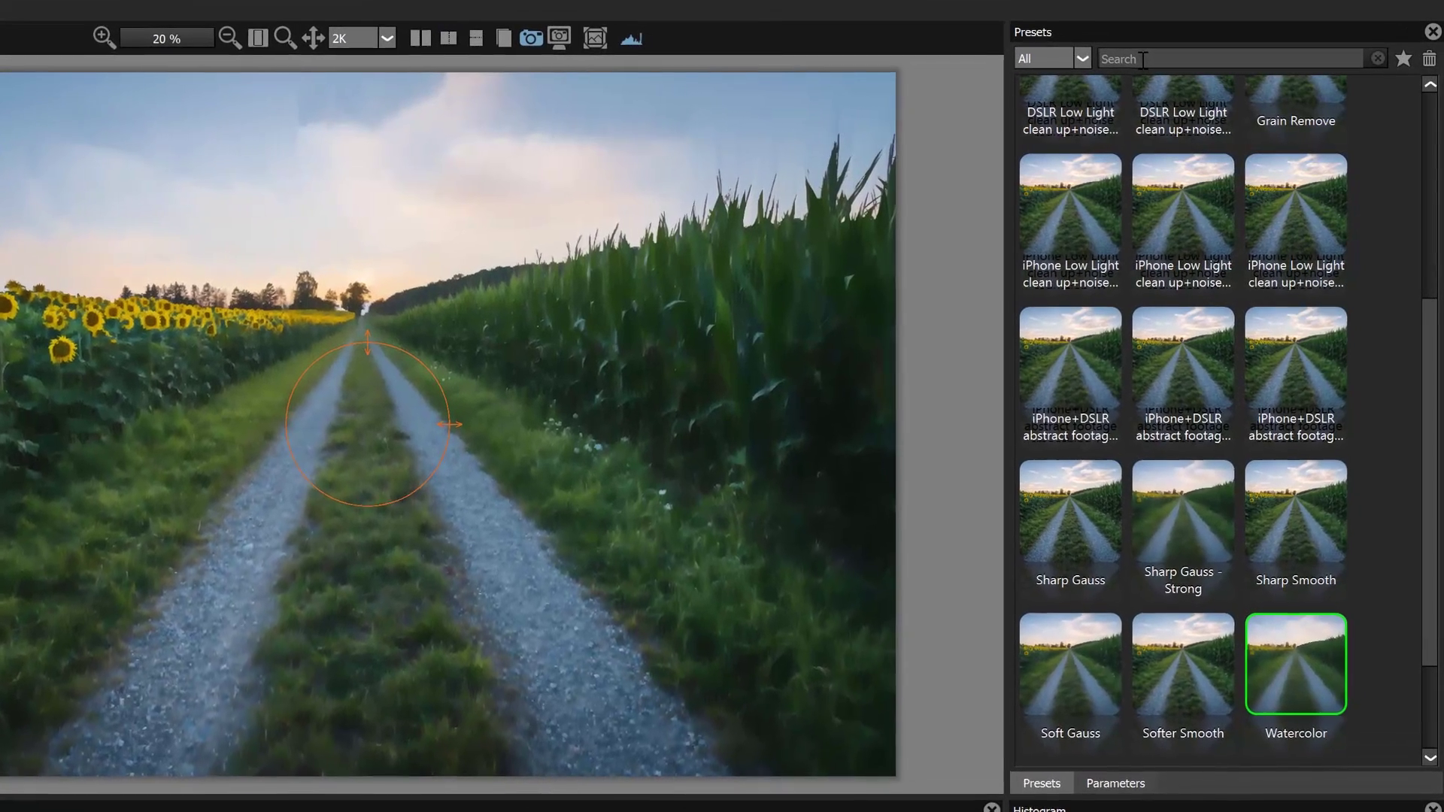
# Find the Watercolor preset via a 'water' search and raise its Edge Smooth to 3.50.
pyautogui.click(1142, 60)
pyautogui.write('water')
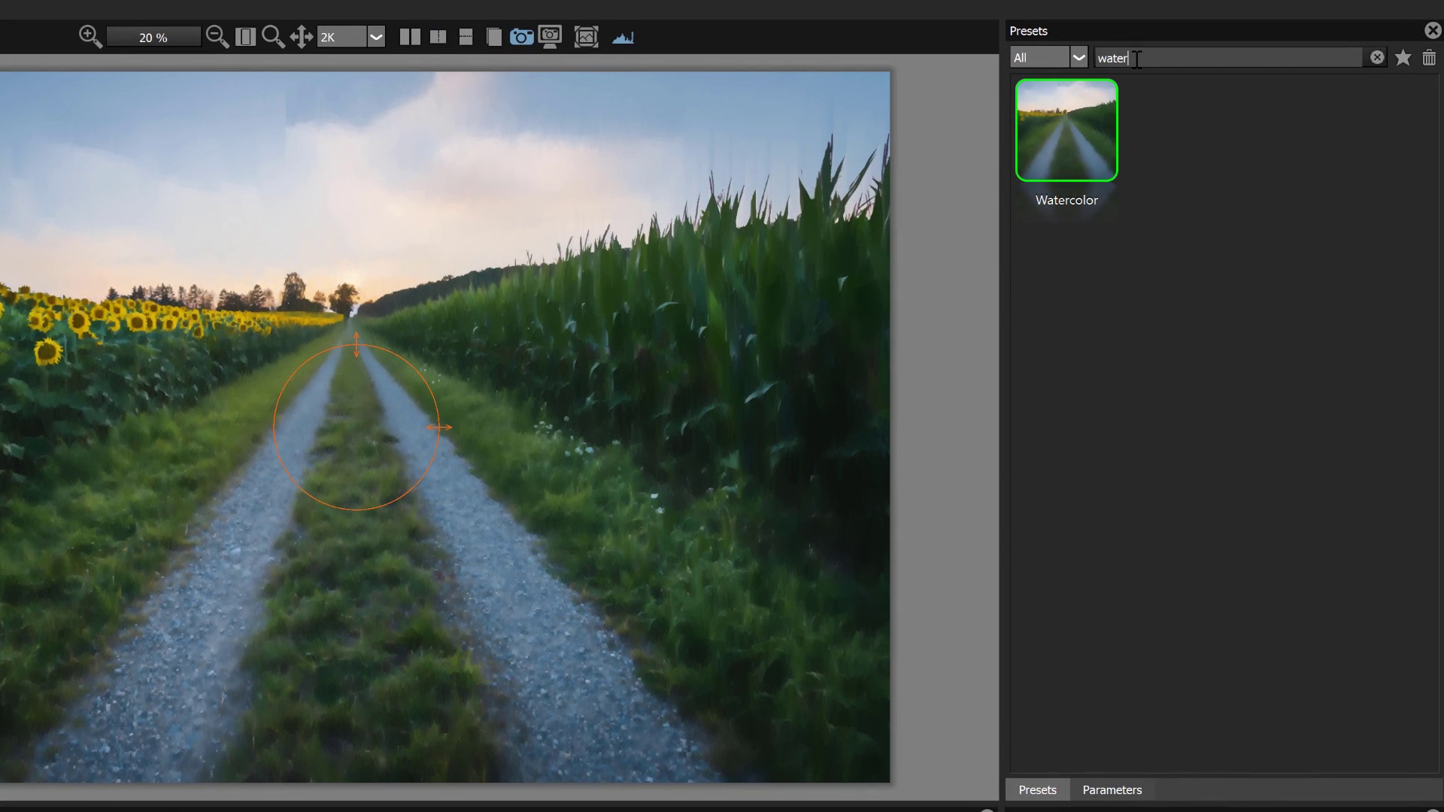
pyautogui.click(1403, 53)
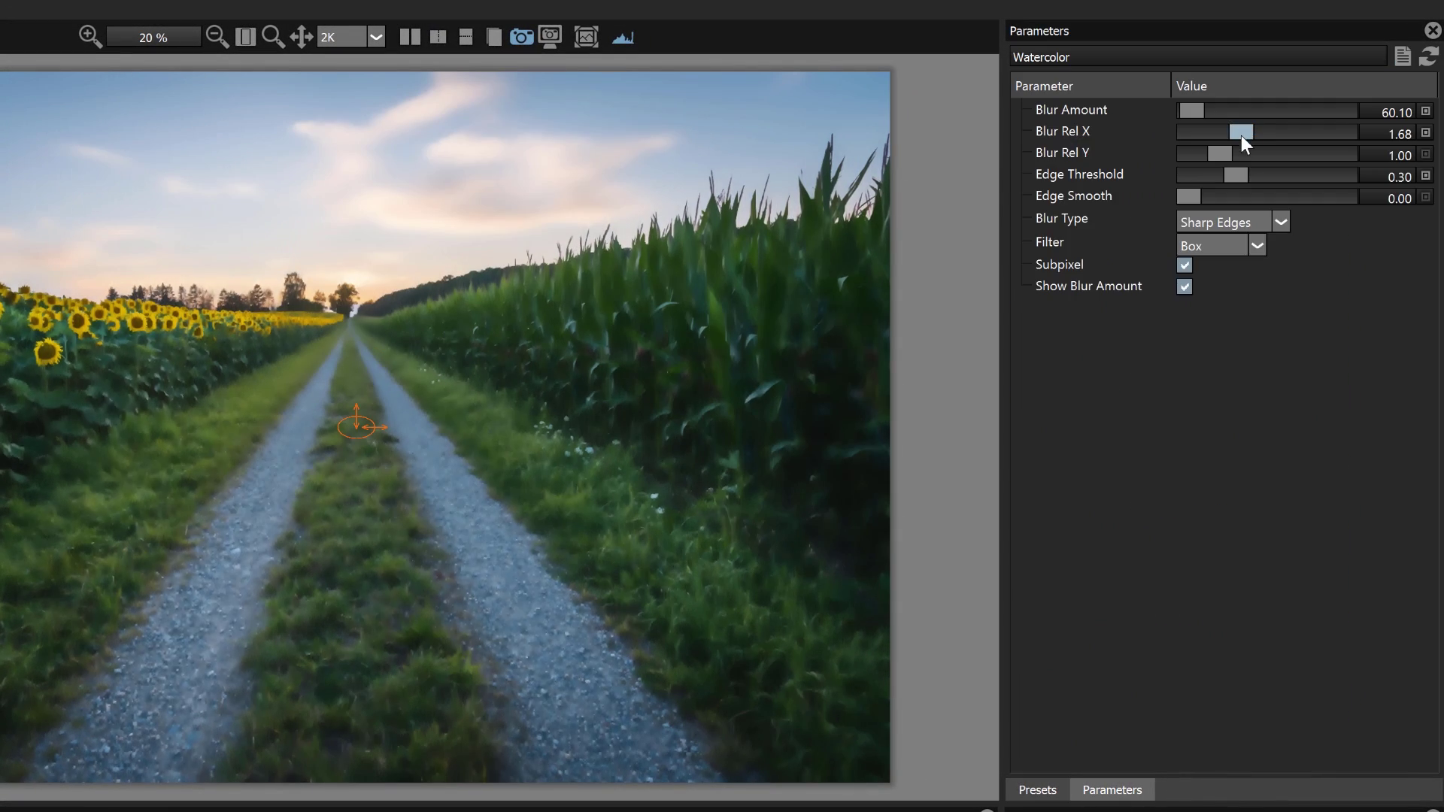
pyautogui.click(1206, 221)
pyautogui.click(1206, 219)
pyautogui.moveTo(1190, 197); pyautogui.dragTo(1195, 199)
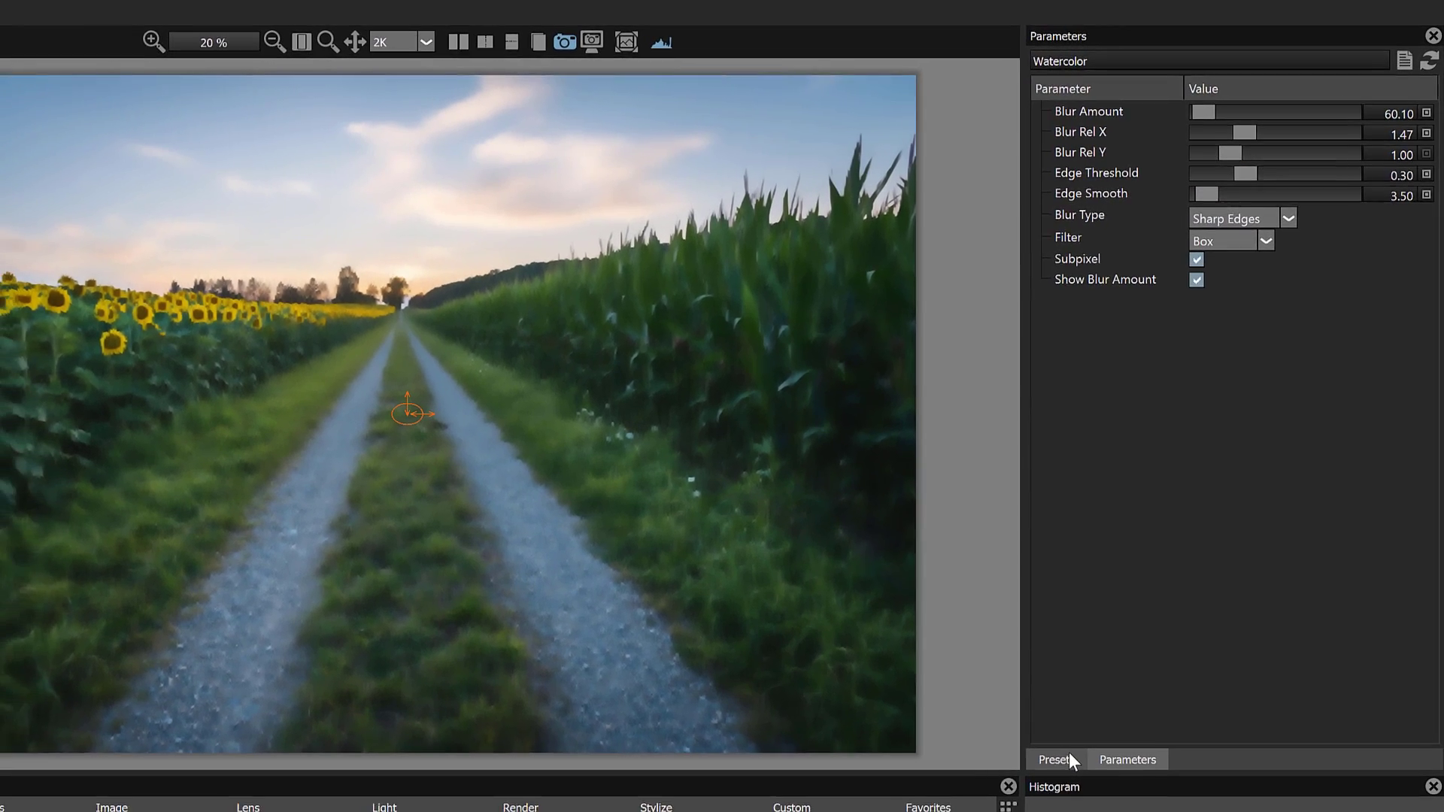
pyautogui.click(1038, 790)
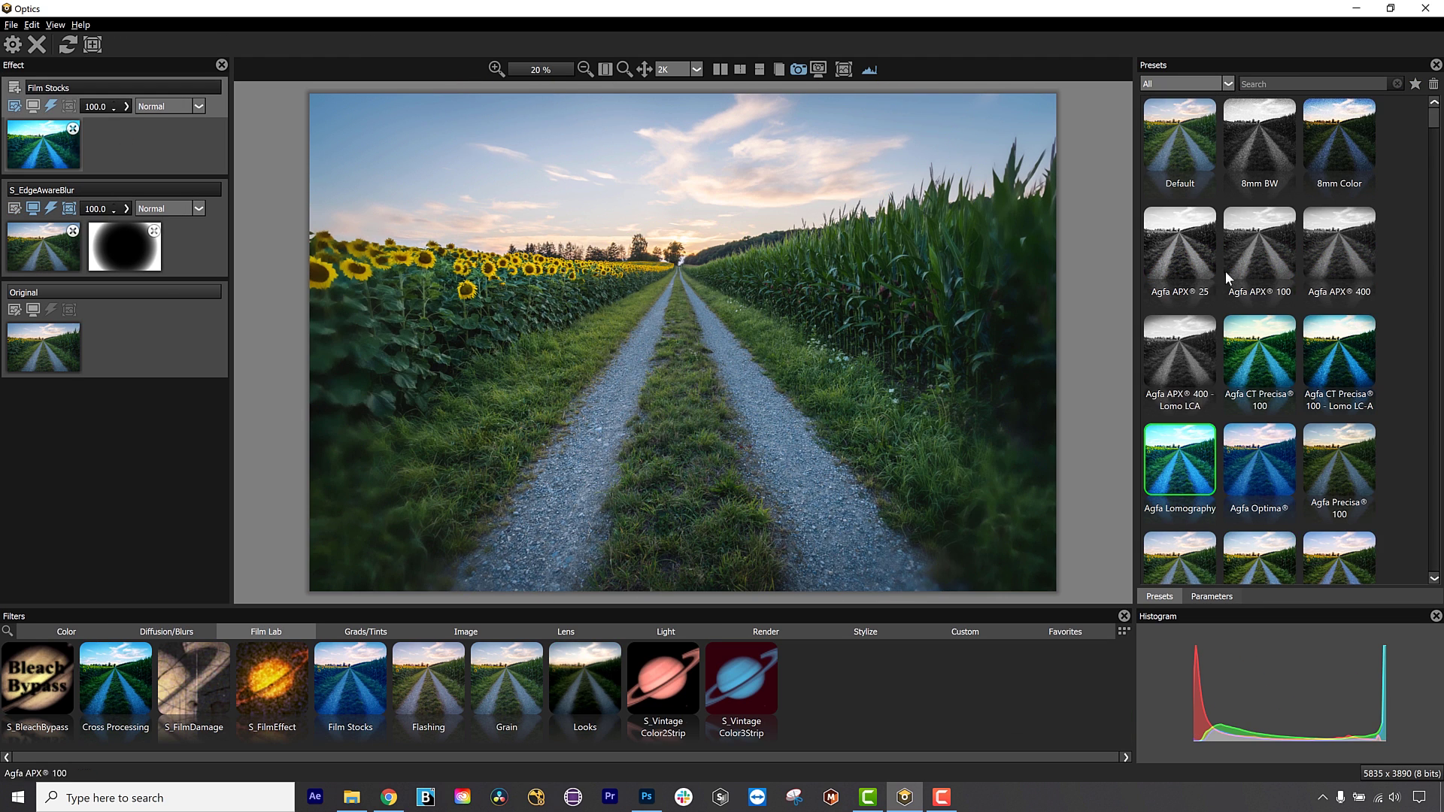
# Move Film Stocks below then back above S_EdgeAwareBlur and give it a vignette mask.
pyautogui.scroll(-5, 1225, 271)
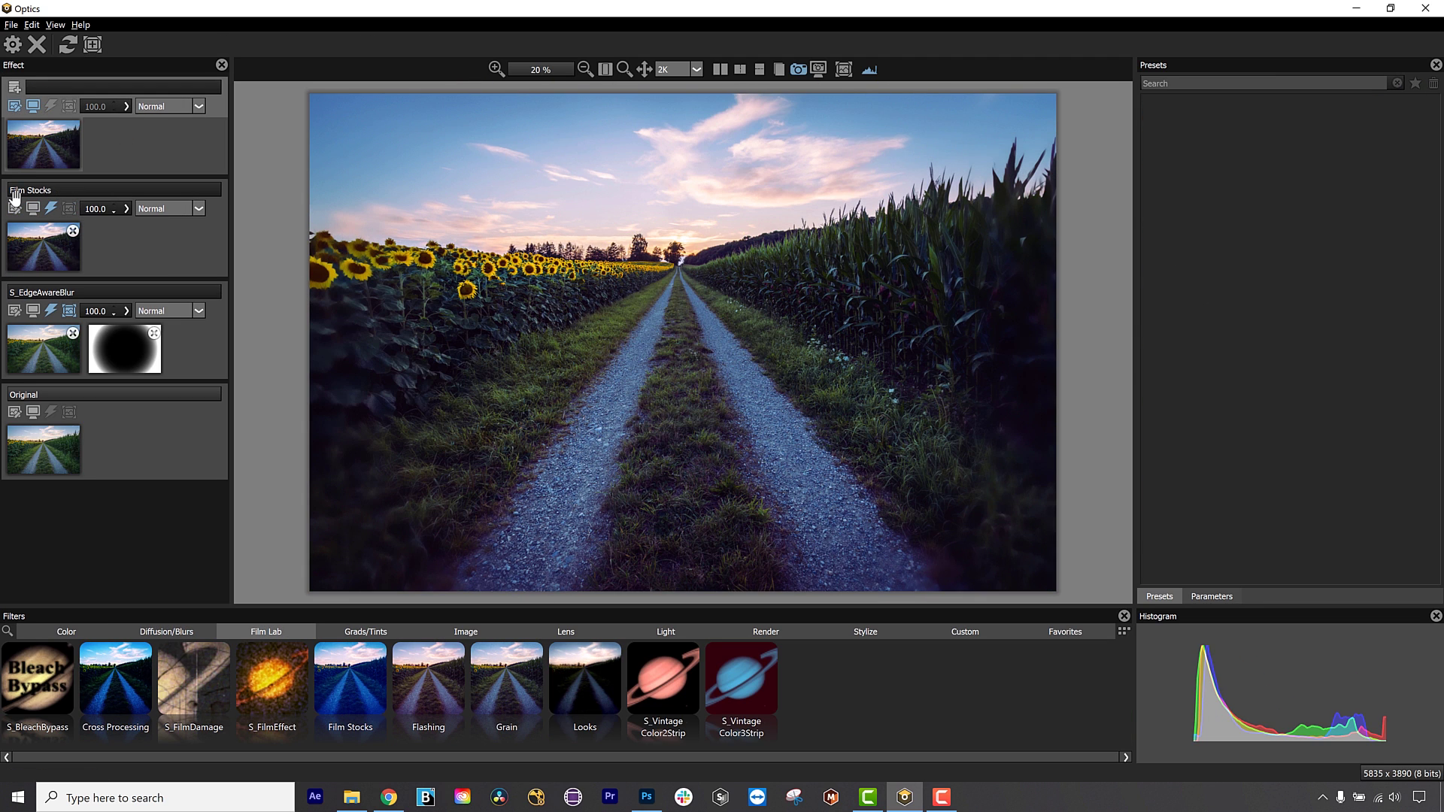
pyautogui.moveTo(23, 238); pyautogui.dragTo(27, 318)
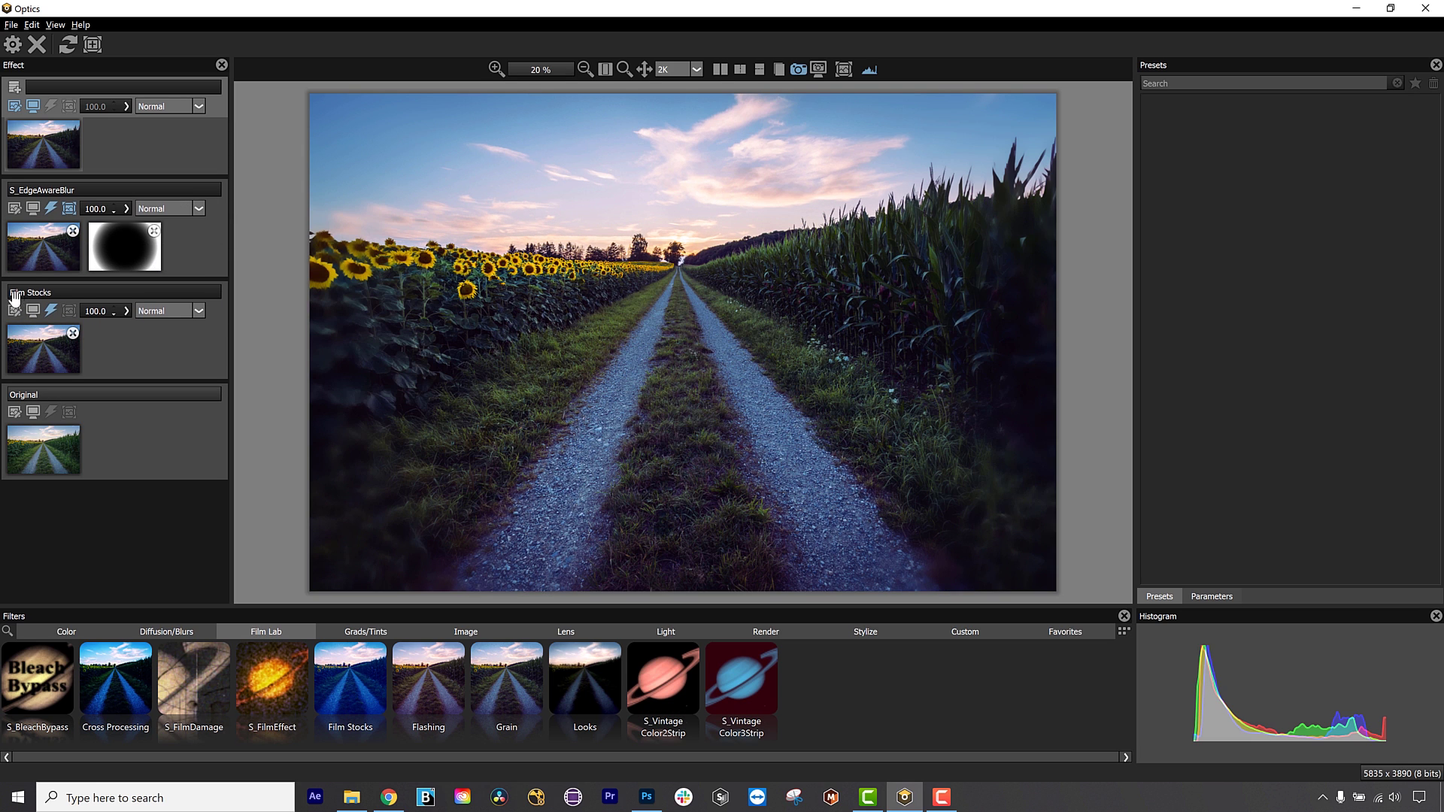
pyautogui.moveTo(12, 273); pyautogui.dragTo(26, 346)
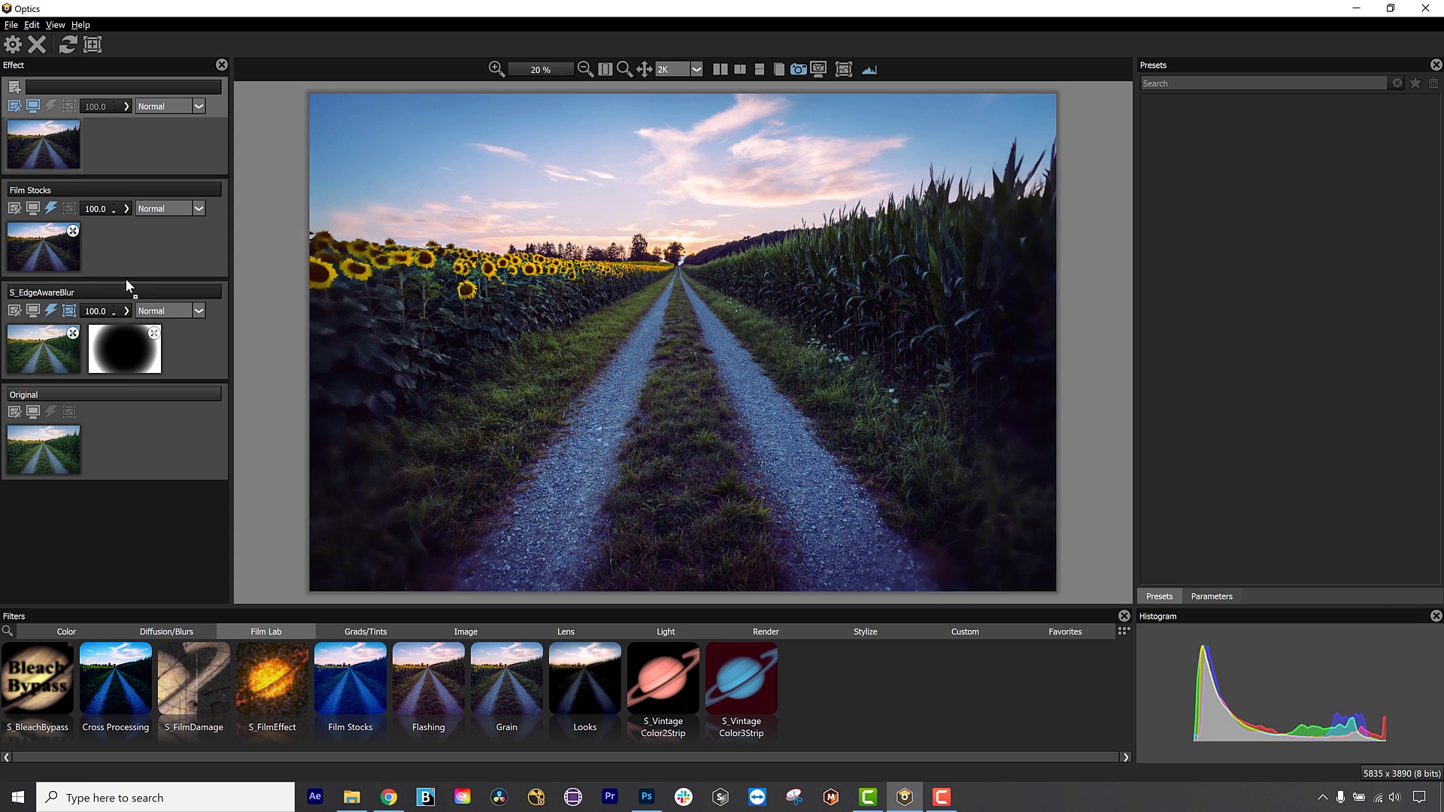
pyautogui.click(125, 256)
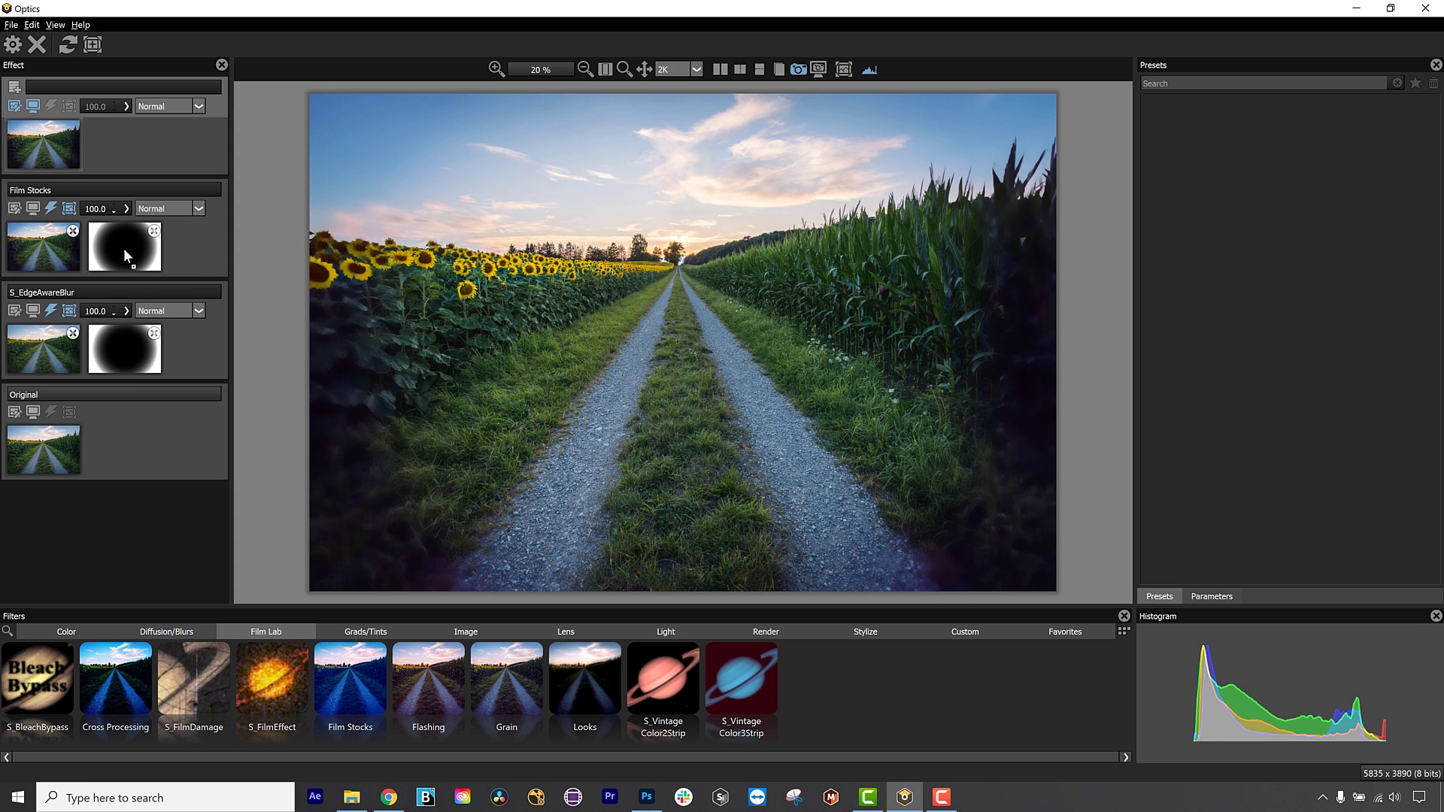
pyautogui.click(14, 209)
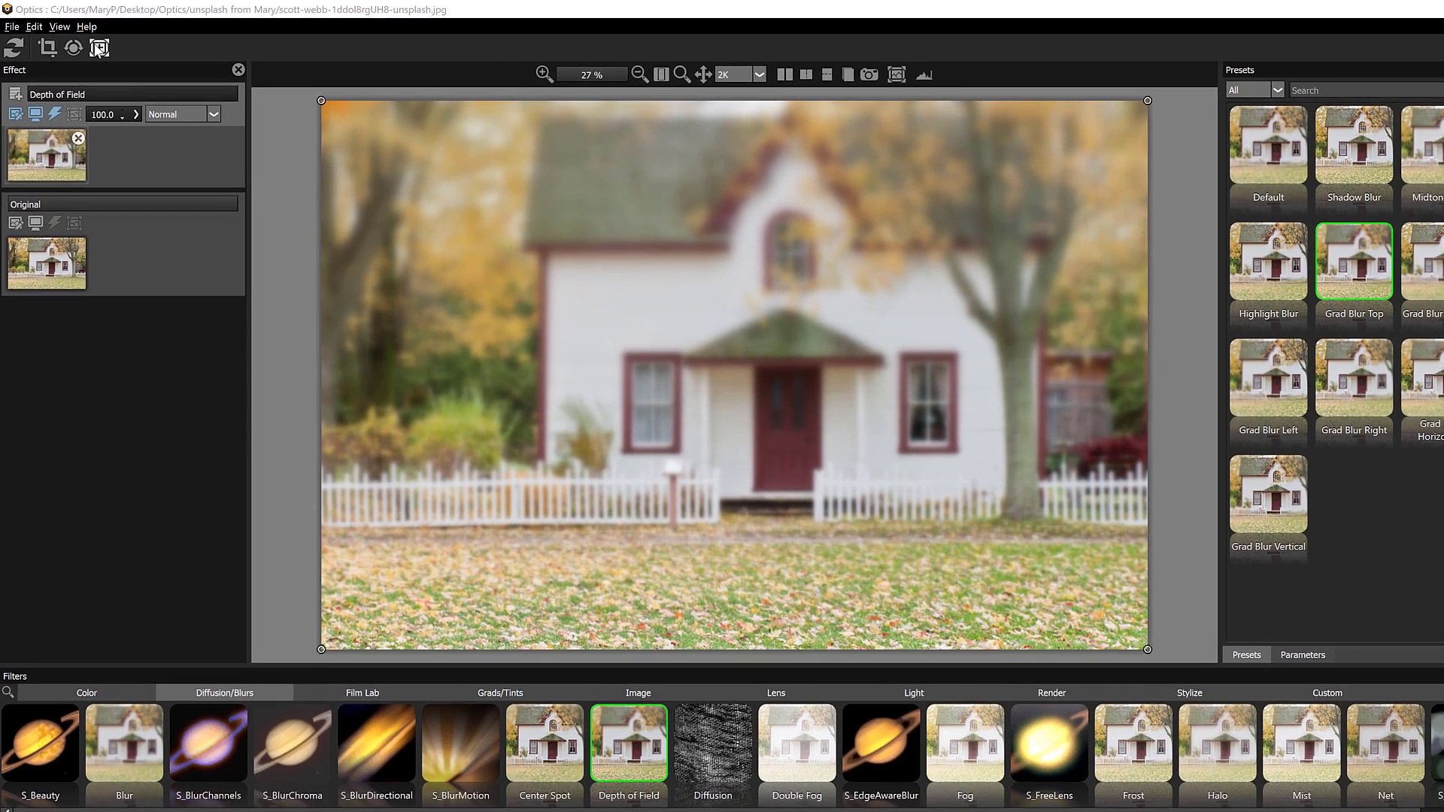
# Add a Gradient mask to the Depth of Field layer and toggle Show Mask to inspect it.
pyautogui.click(93, 45)
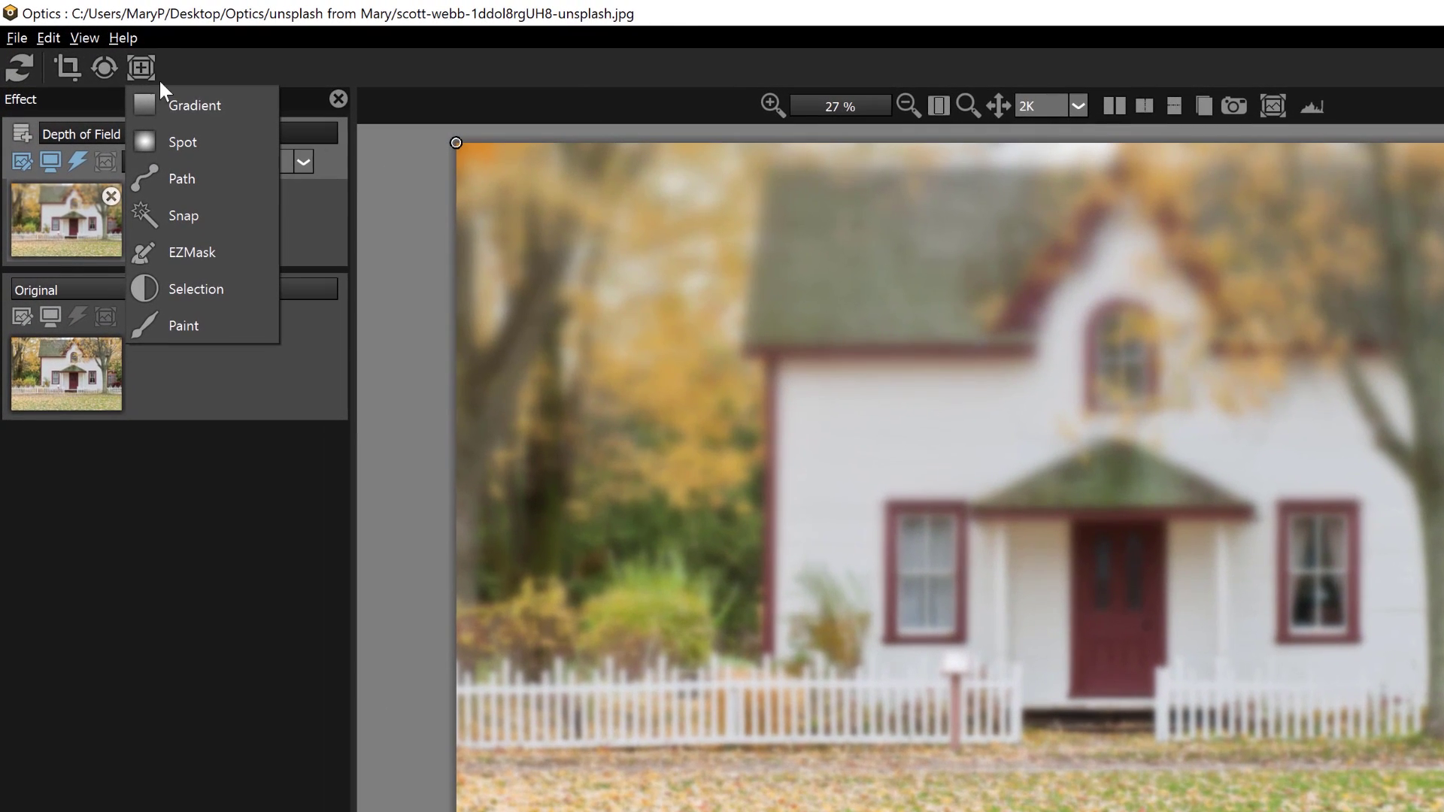
pyautogui.click(180, 103)
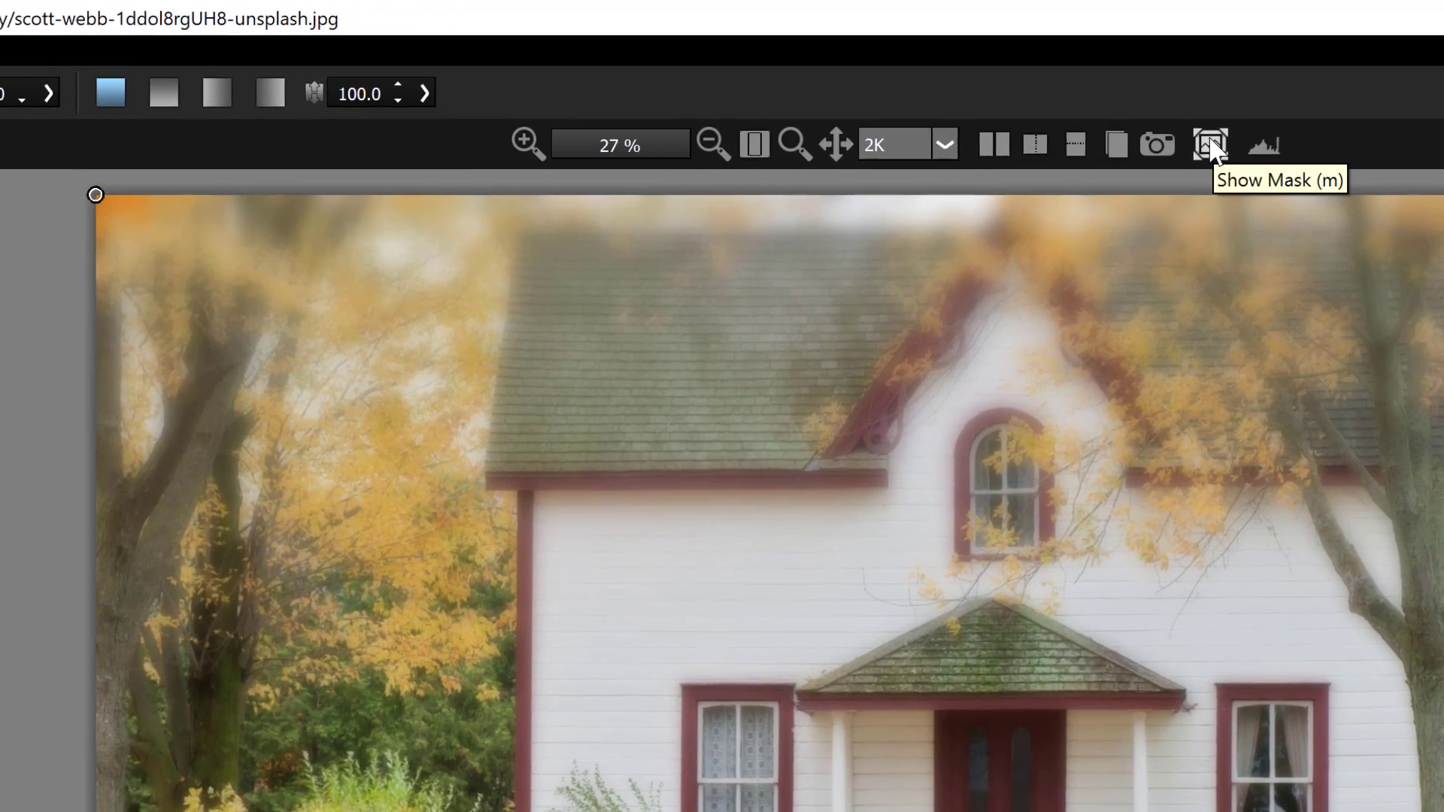
pyautogui.click(1273, 106)
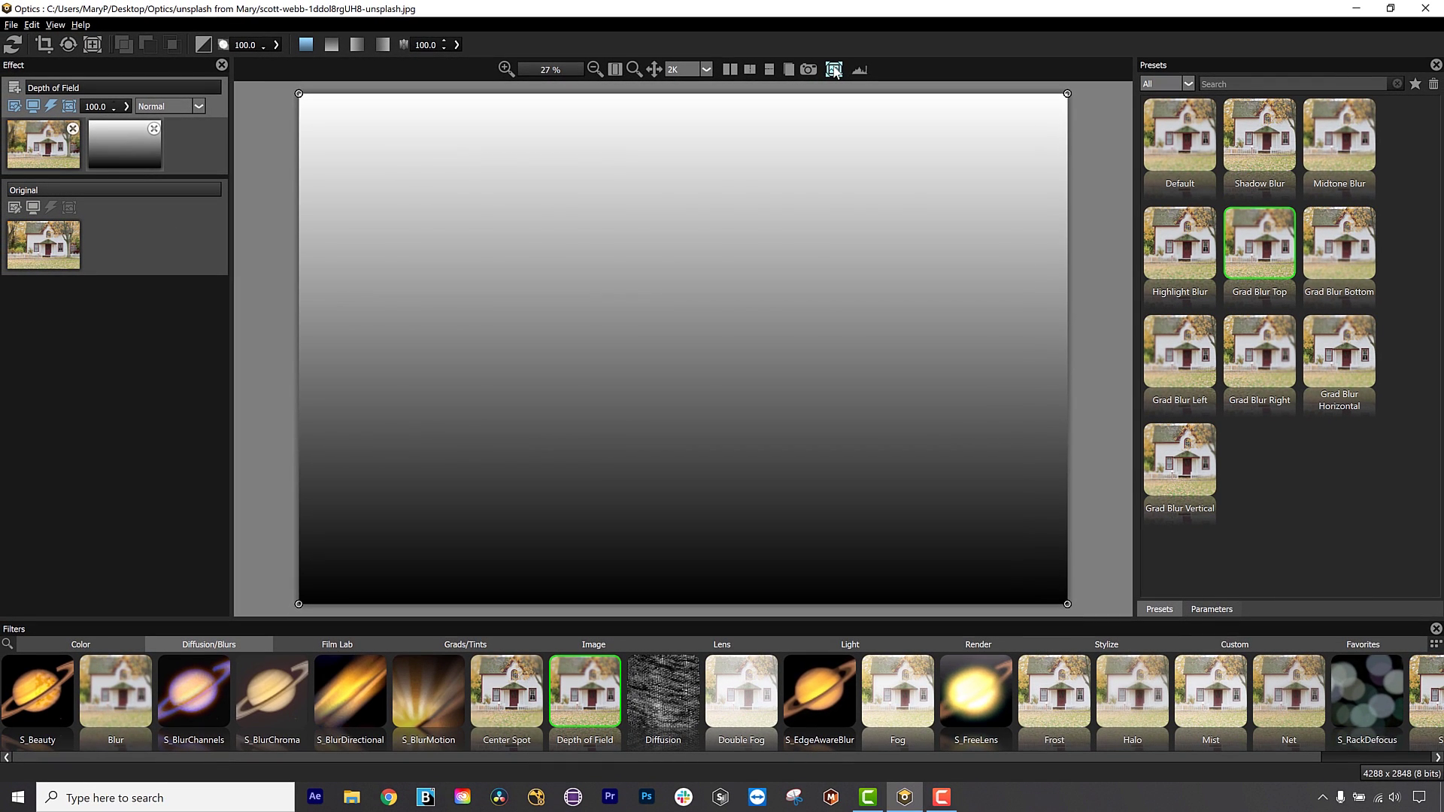
pyautogui.click(835, 71)
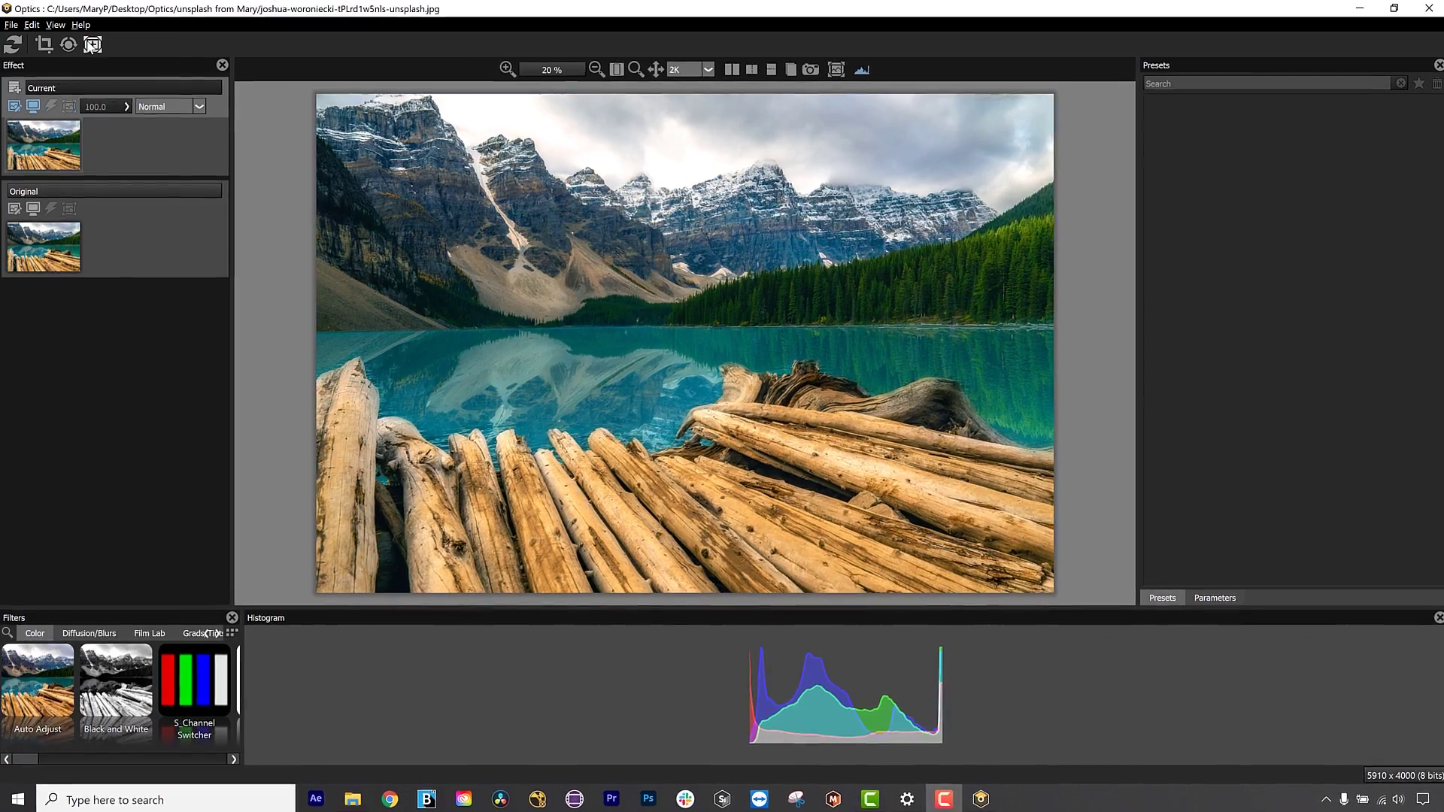
# Add a Snap mask outlining the foreground logs, then stroke across the lake to exclude it.
pyautogui.click(91, 44)
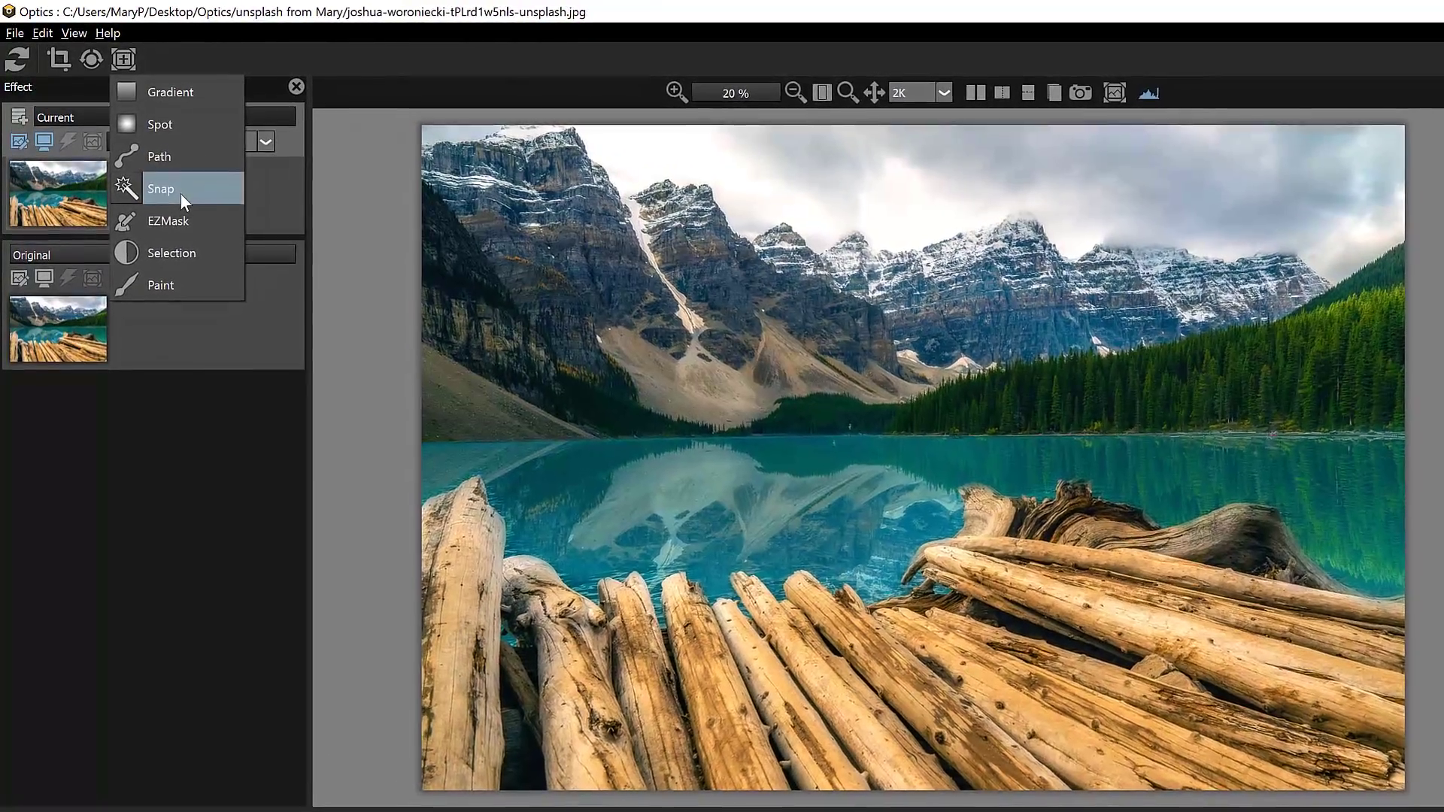
pyautogui.click(181, 195)
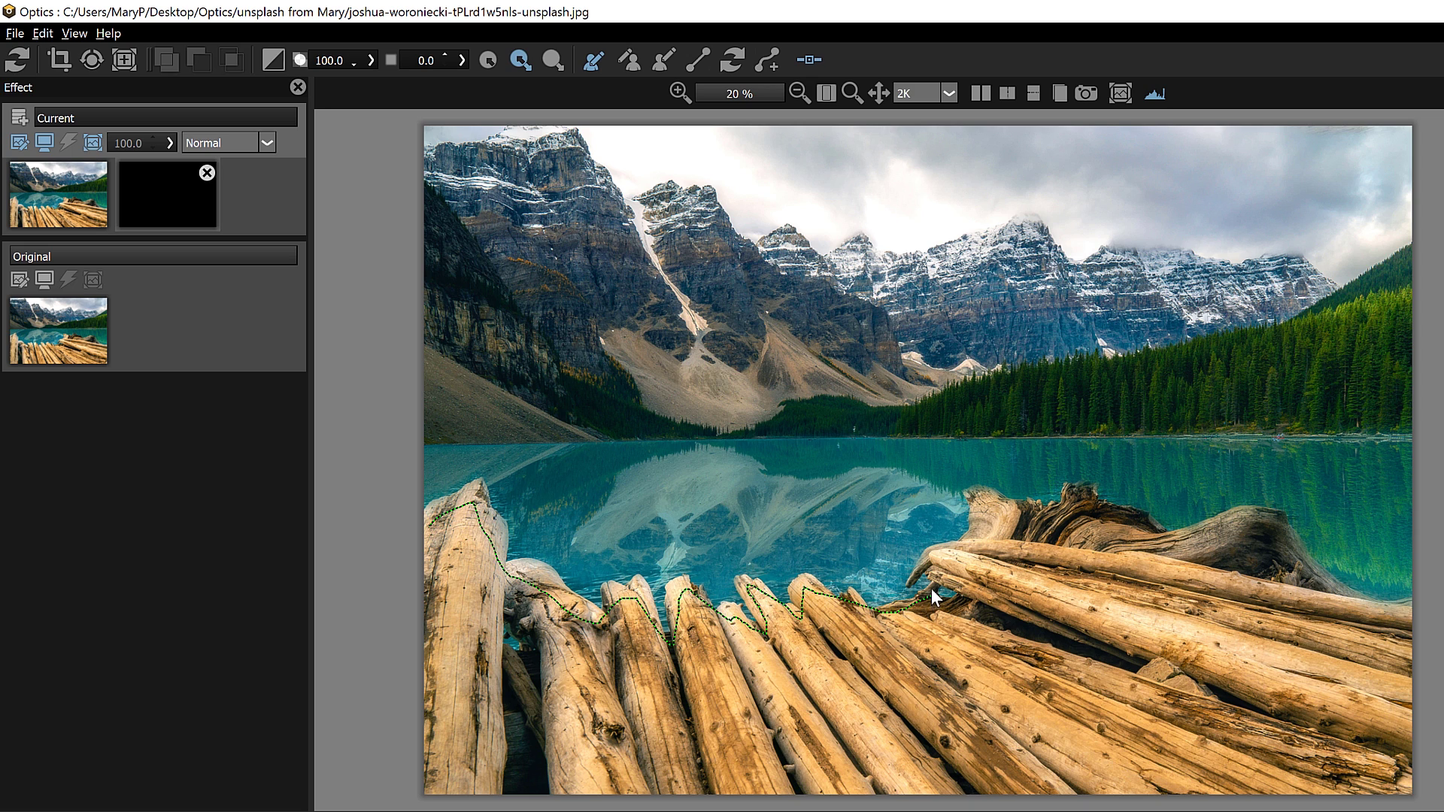
pyautogui.click(937, 563)
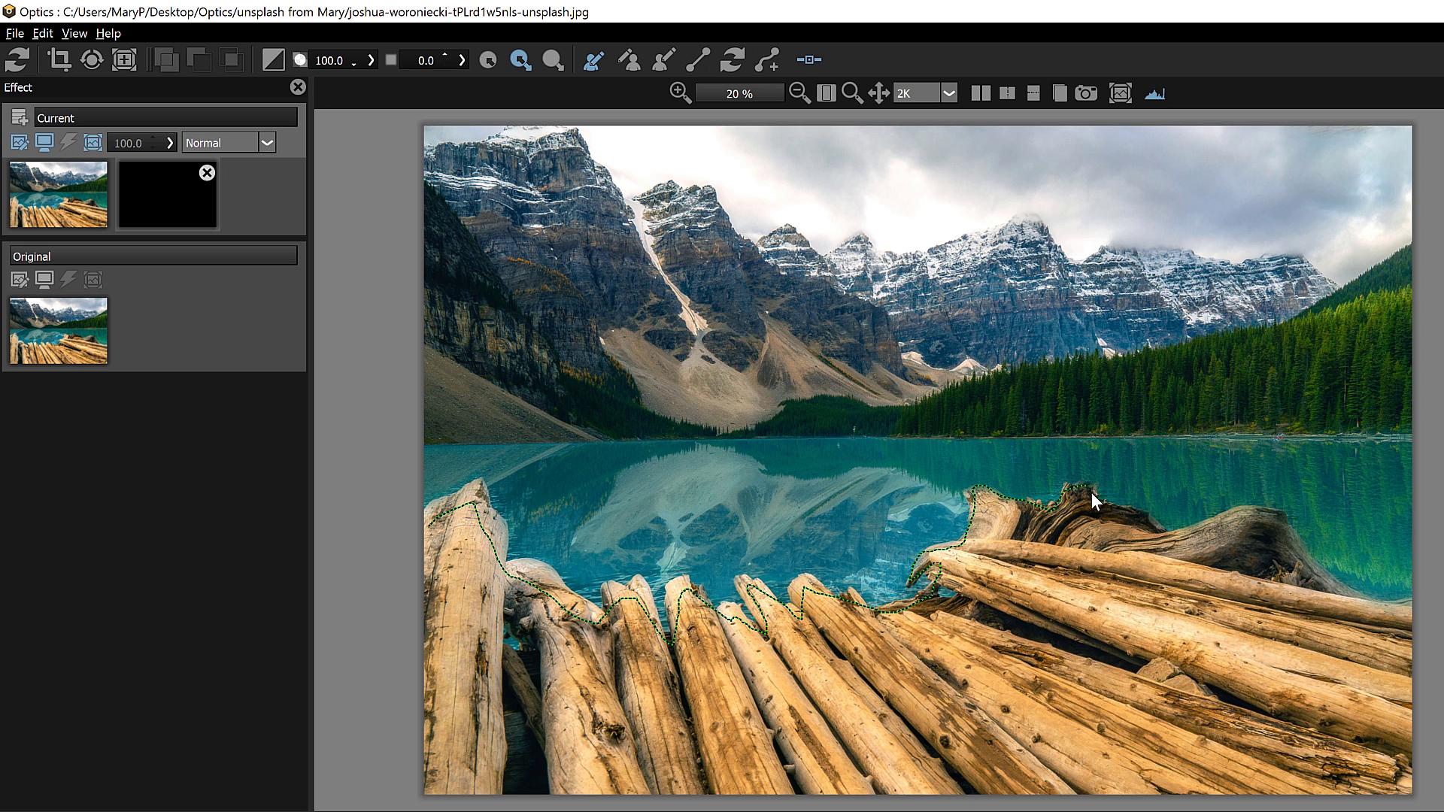
pyautogui.click(1425, 596)
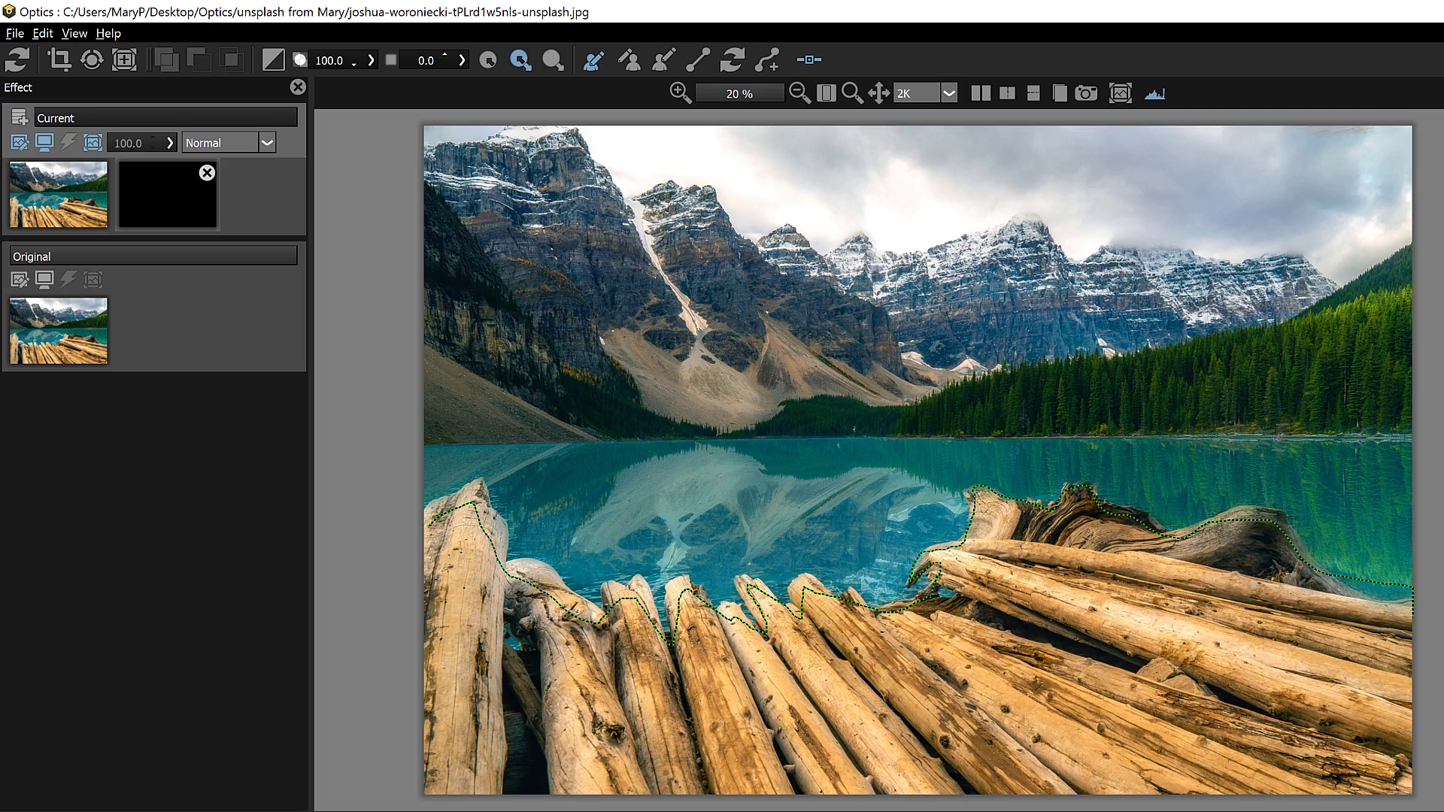
pyautogui.doubleClick(357, 672)
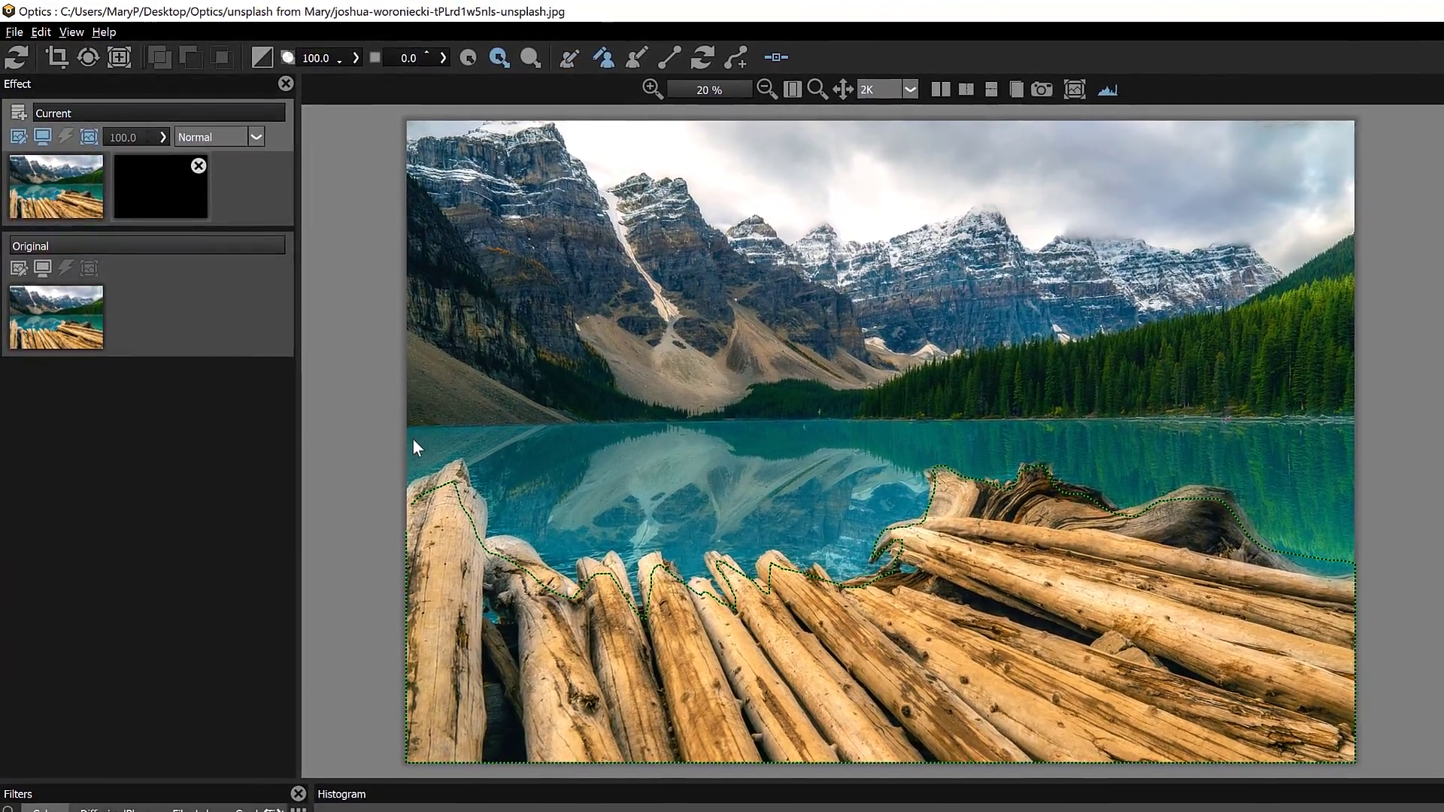
pyautogui.moveTo(420, 444)
pyautogui.mouseDown()
pyautogui.moveTo(584, 499)
pyautogui.moveTo(757, 515)
pyautogui.moveTo(889, 427)
pyautogui.moveTo(1182, 441)
pyautogui.moveTo(1223, 393)
pyautogui.moveTo(1190, 114)
pyautogui.moveTo(513, 90)
pyautogui.moveTo(355, 123)
pyautogui.moveTo(321, 315)
pyautogui.moveTo(355, 328)
pyautogui.mouseUp()
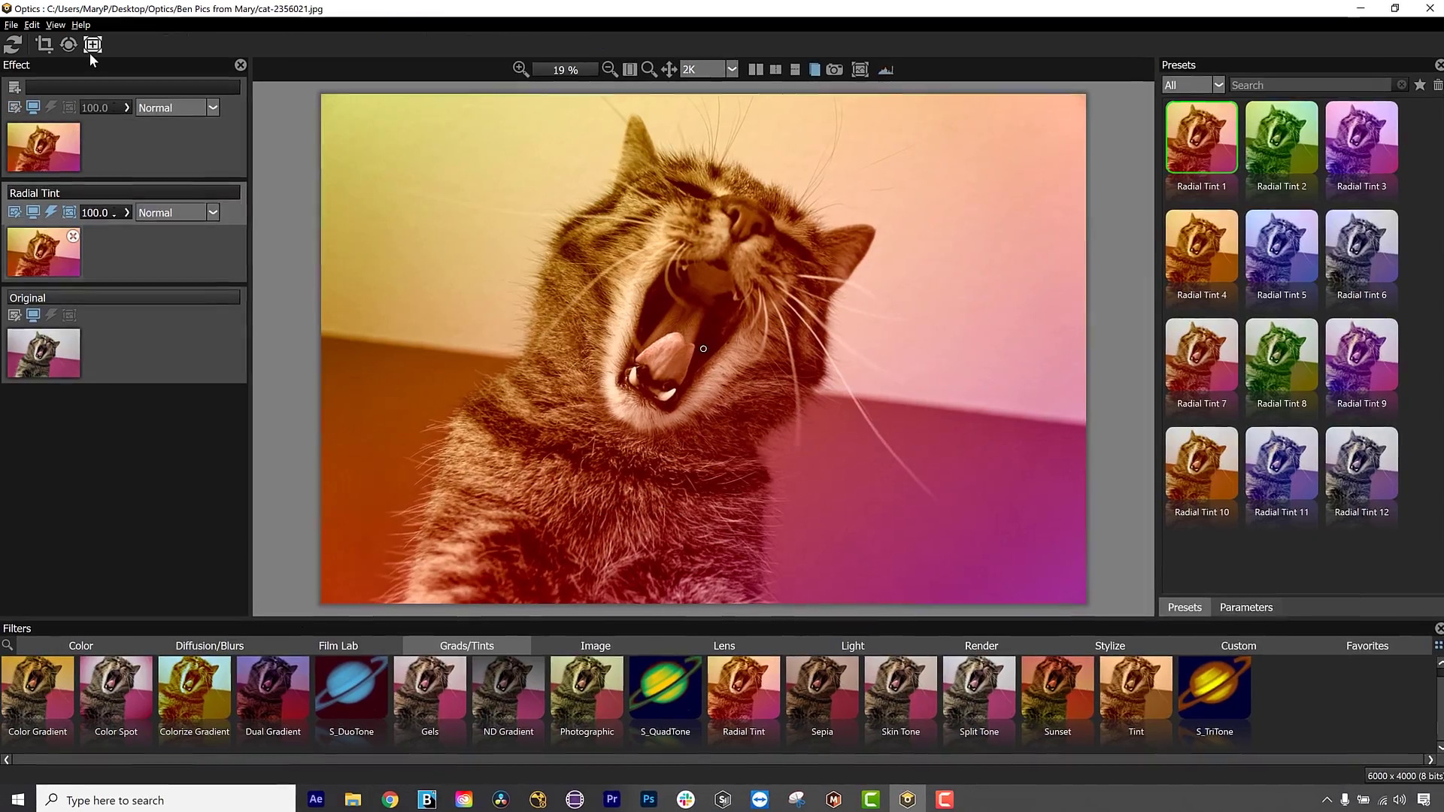
# Add an EZMask to the cat's Radial Tint layer and pick the foreground brush.
pyautogui.click(92, 48)
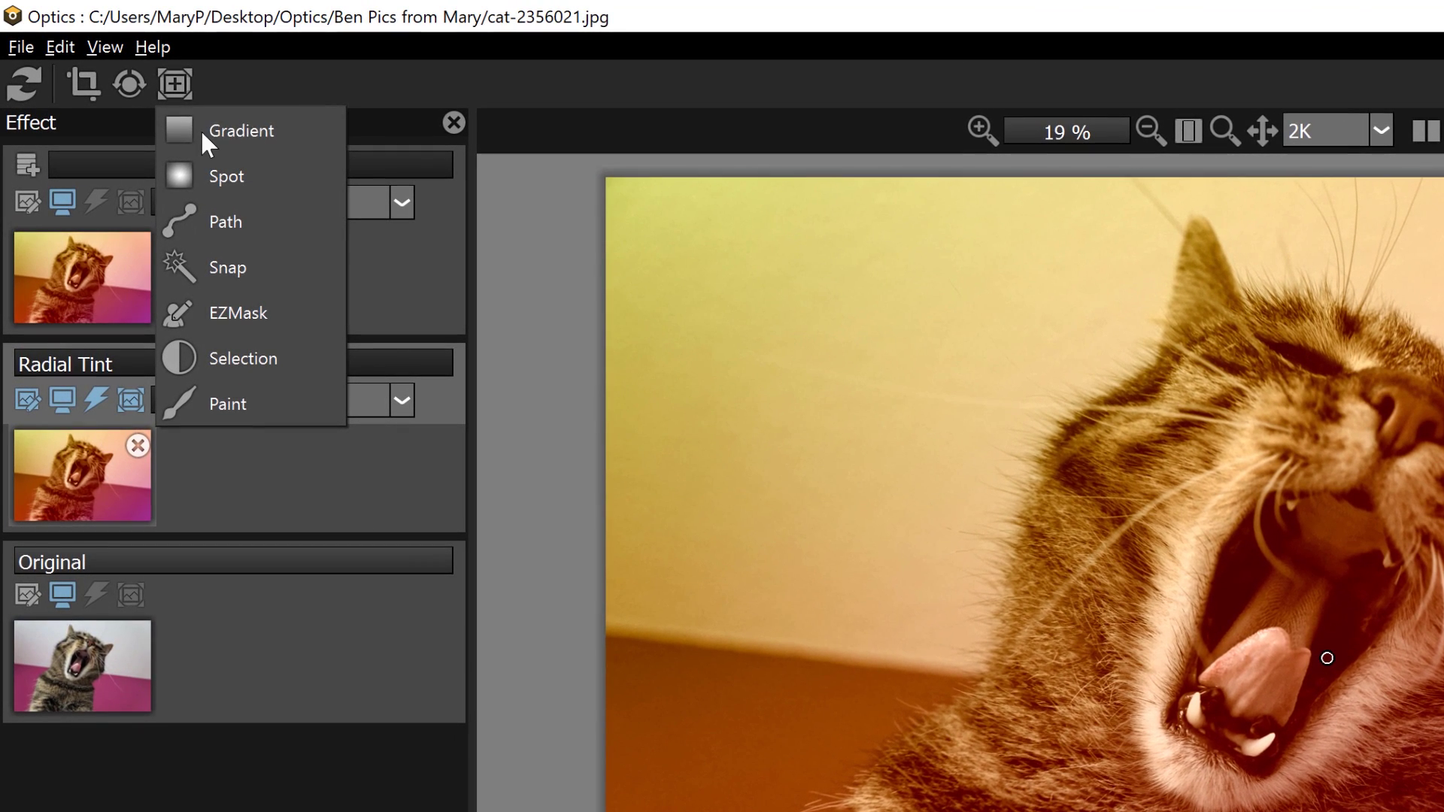
pyautogui.click(229, 312)
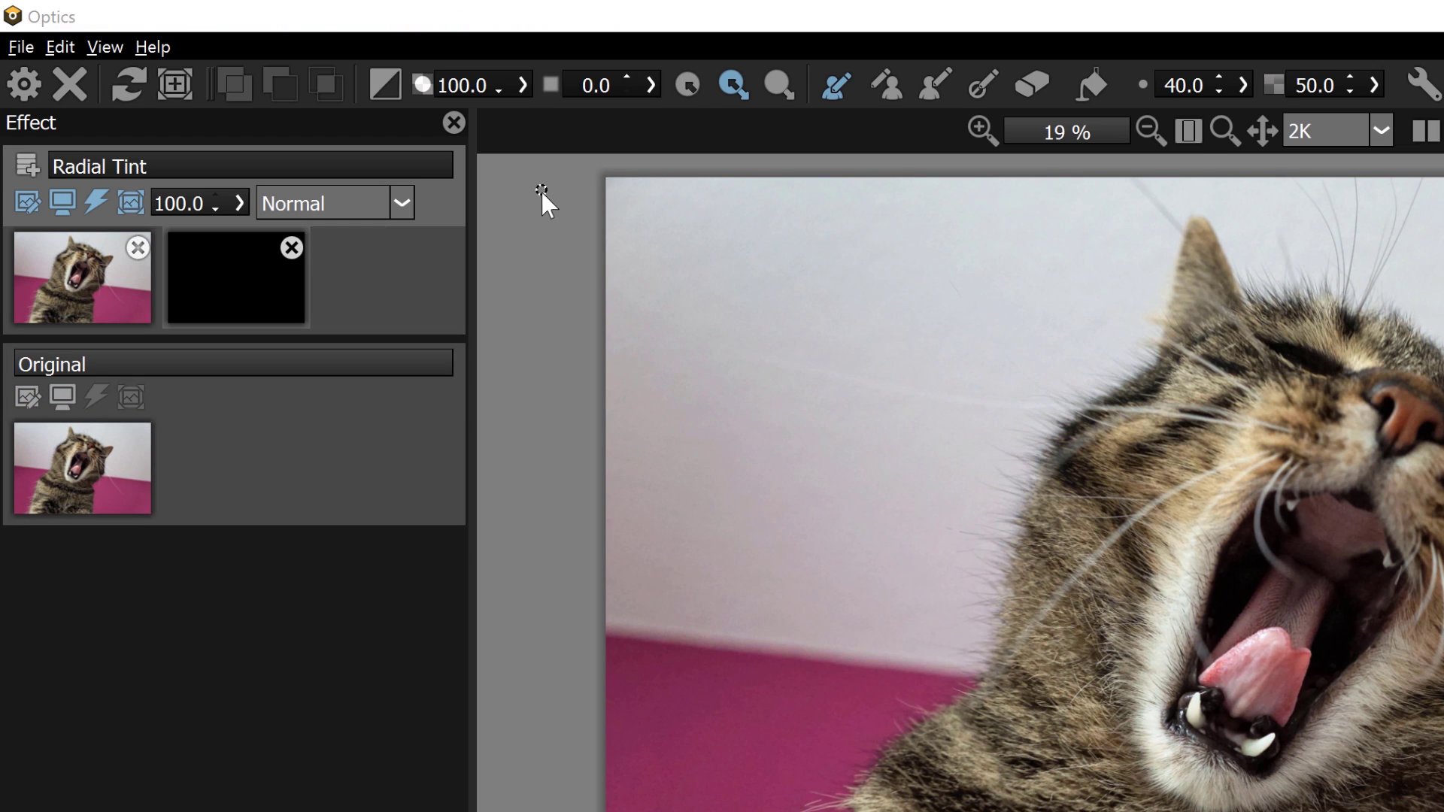
pyautogui.click(840, 90)
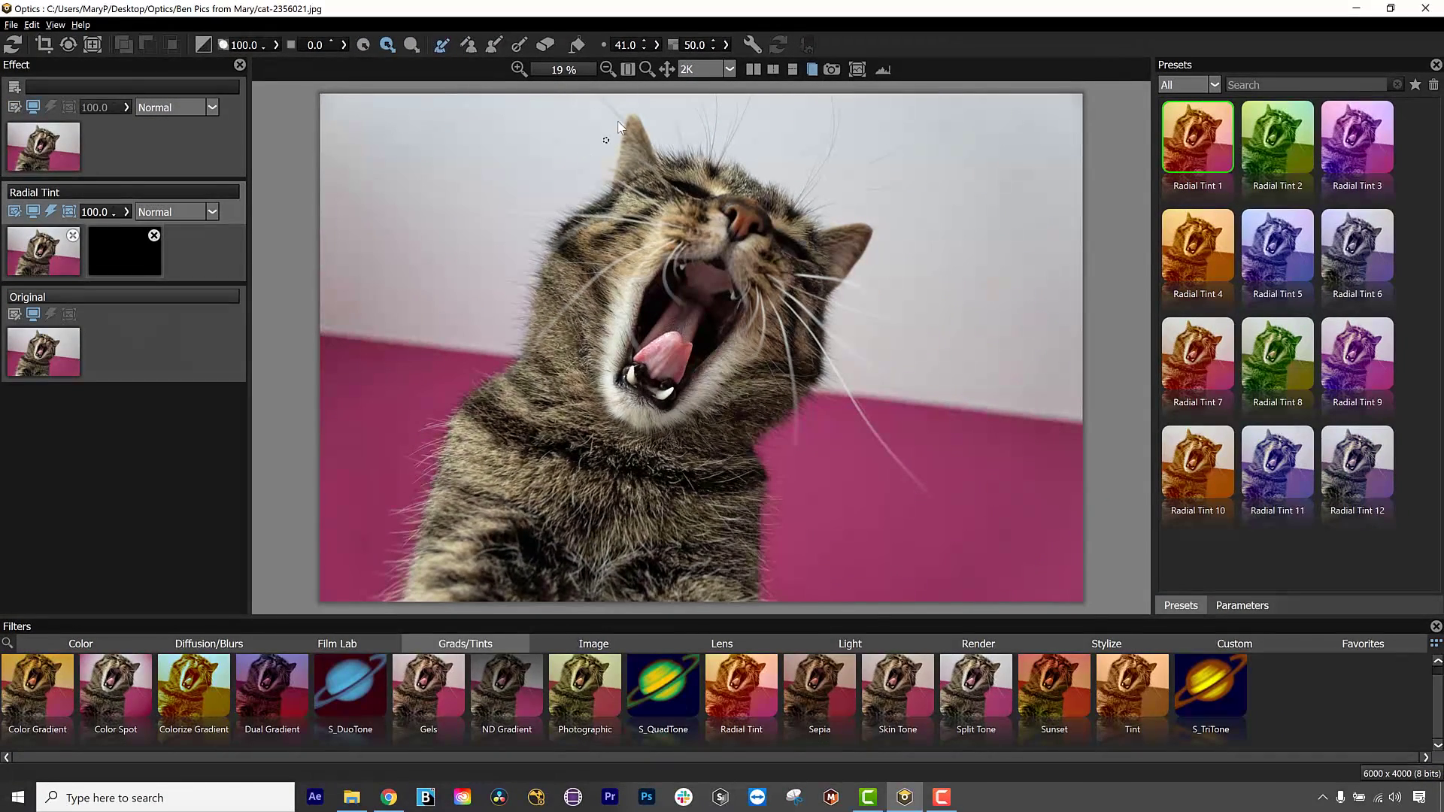
# Paint green keep strokes over the cat's head, face and chest, and red exclude strokes over the background.
pyautogui.moveTo(654, 195)
pyautogui.mouseDown()
pyautogui.moveTo(792, 265)
pyautogui.moveTo(850, 237)
pyautogui.mouseUp()
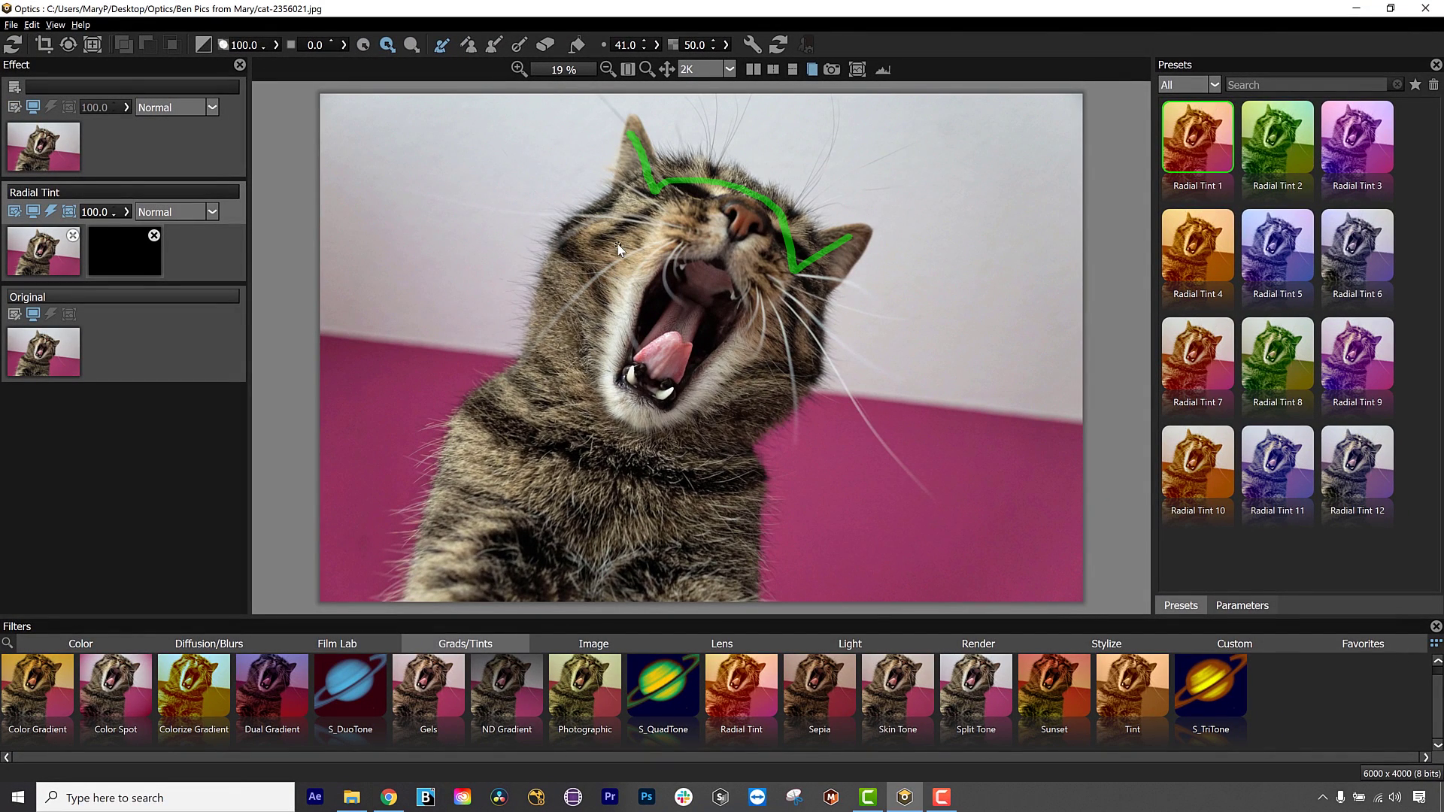
pyautogui.moveTo(616, 241)
pyautogui.mouseDown()
pyautogui.moveTo(663, 276)
pyautogui.moveTo(744, 379)
pyautogui.moveTo(570, 491)
pyautogui.moveTo(501, 550)
pyautogui.mouseUp()
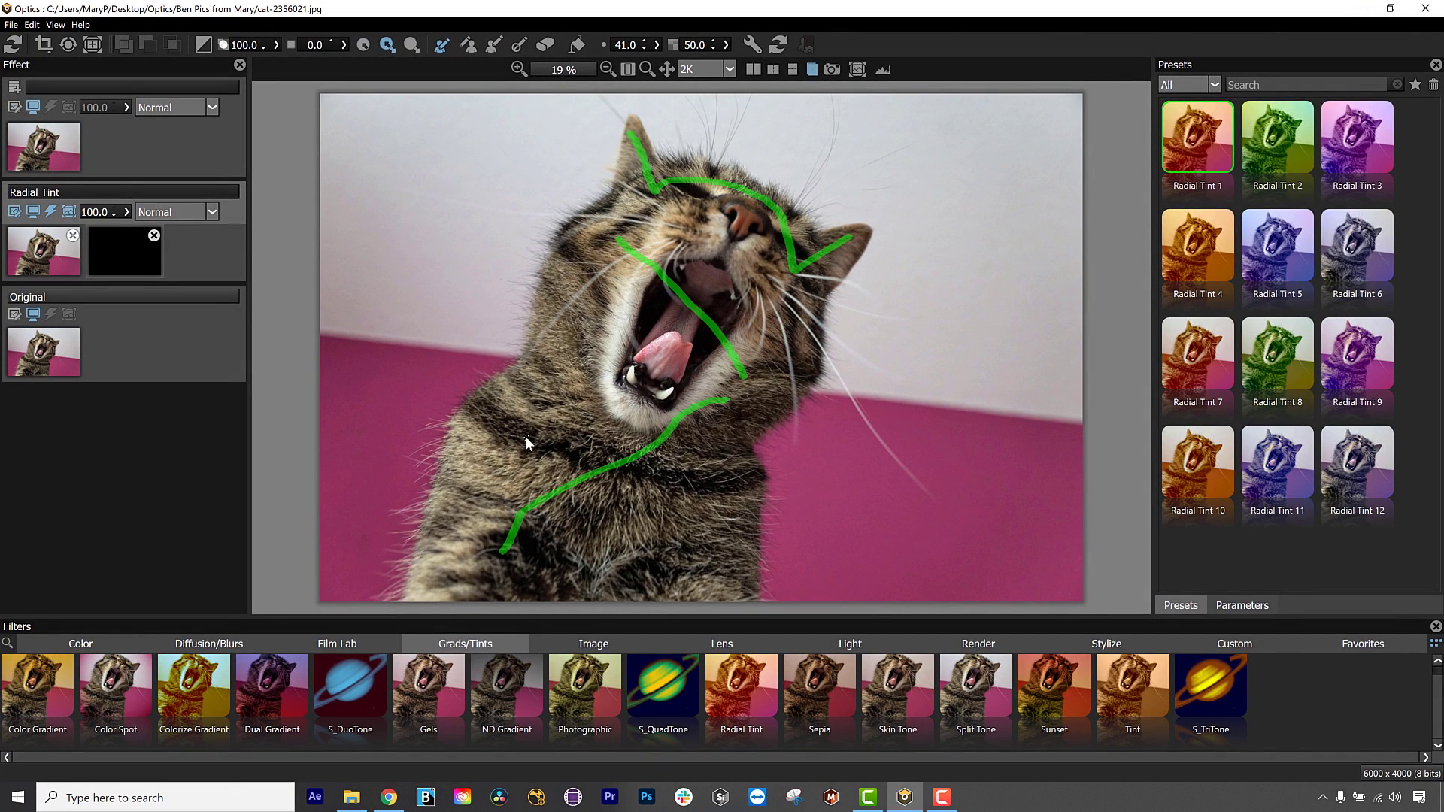
pyautogui.moveTo(526, 436); pyautogui.dragTo(684, 561)
pyautogui.click(468, 46)
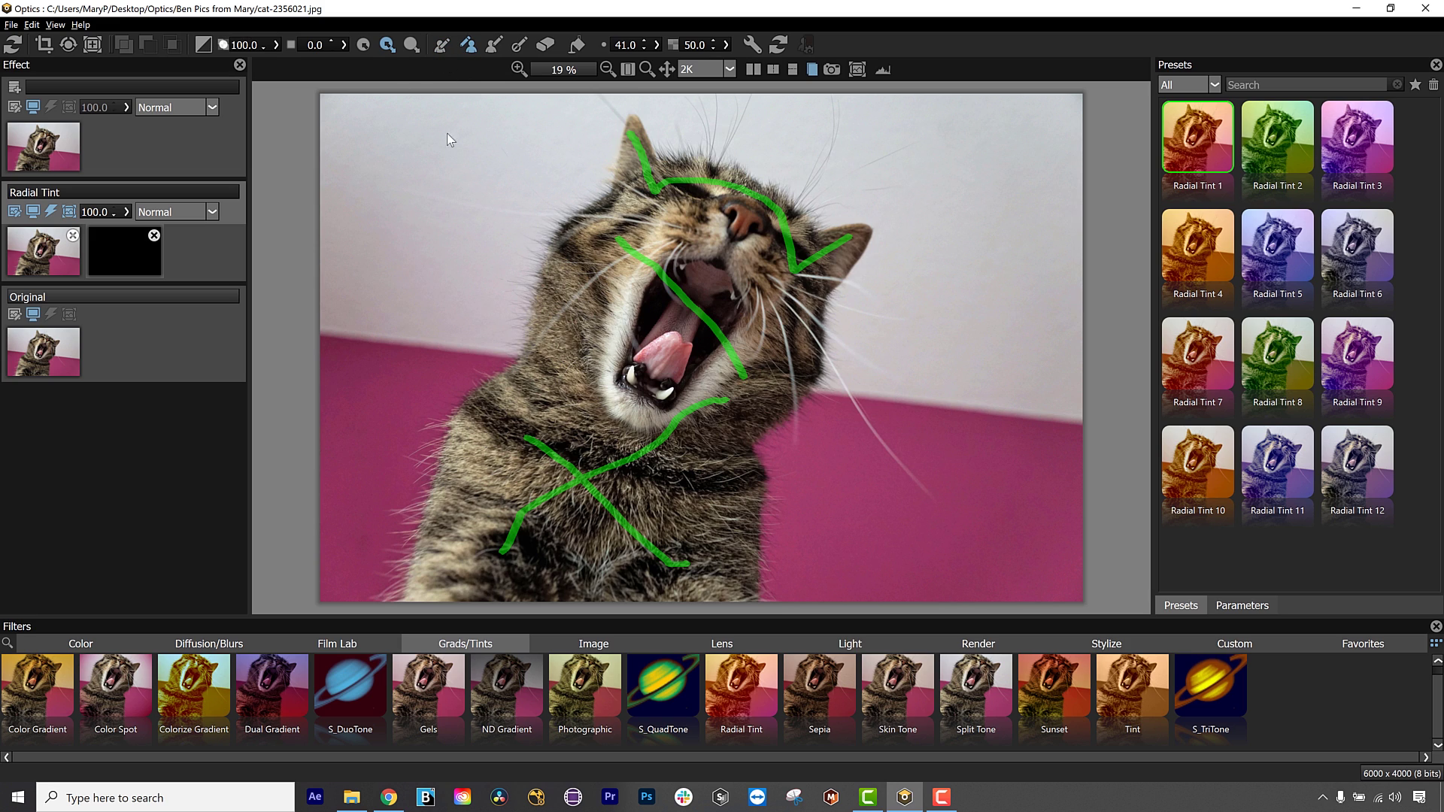
pyautogui.moveTo(358, 532)
pyautogui.mouseDown()
pyautogui.moveTo(410, 323)
pyautogui.moveTo(471, 274)
pyautogui.moveTo(330, 141)
pyautogui.moveTo(524, 141)
pyautogui.mouseUp()
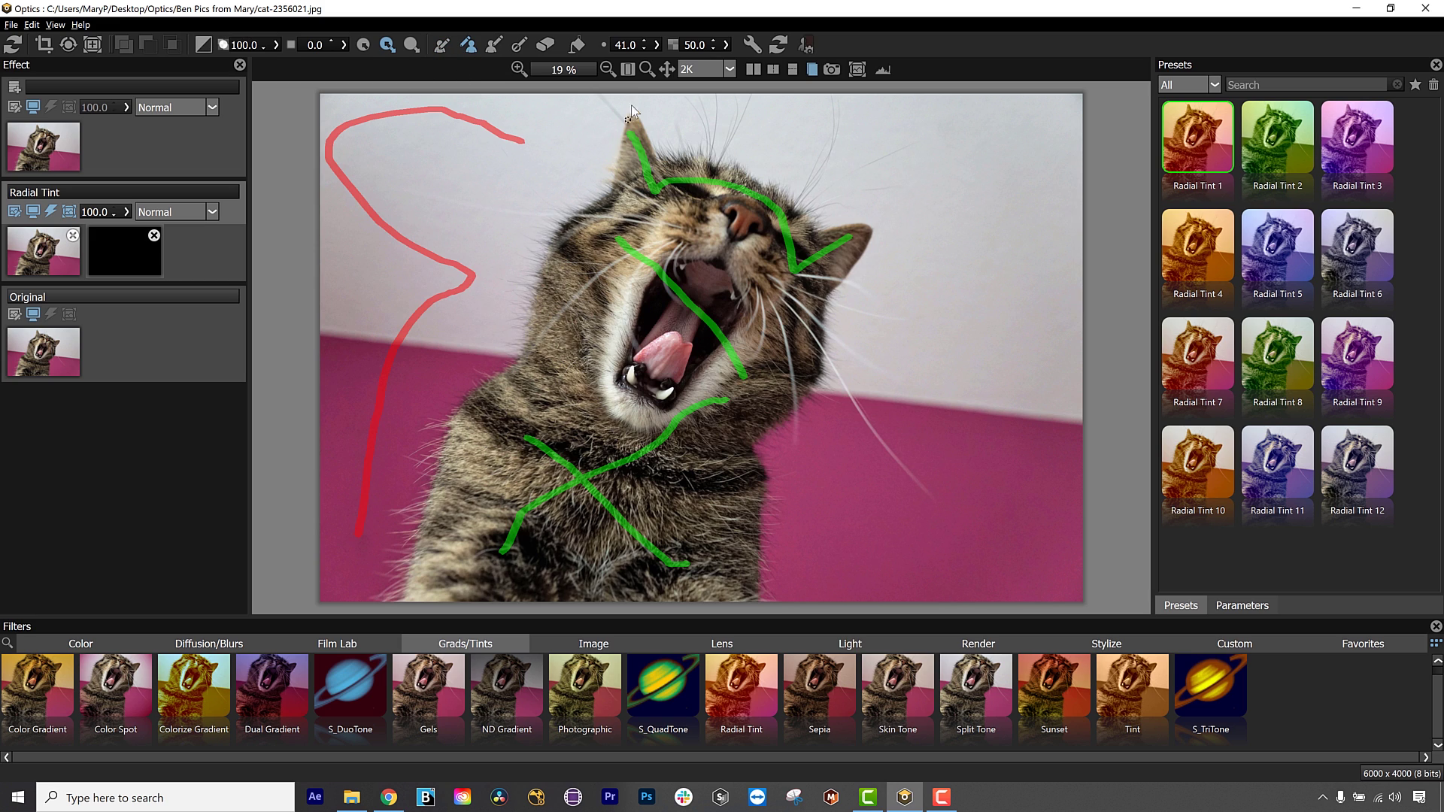
pyautogui.moveTo(772, 157); pyautogui.dragTo(803, 96)
pyautogui.moveTo(909, 167); pyautogui.dragTo(1023, 272)
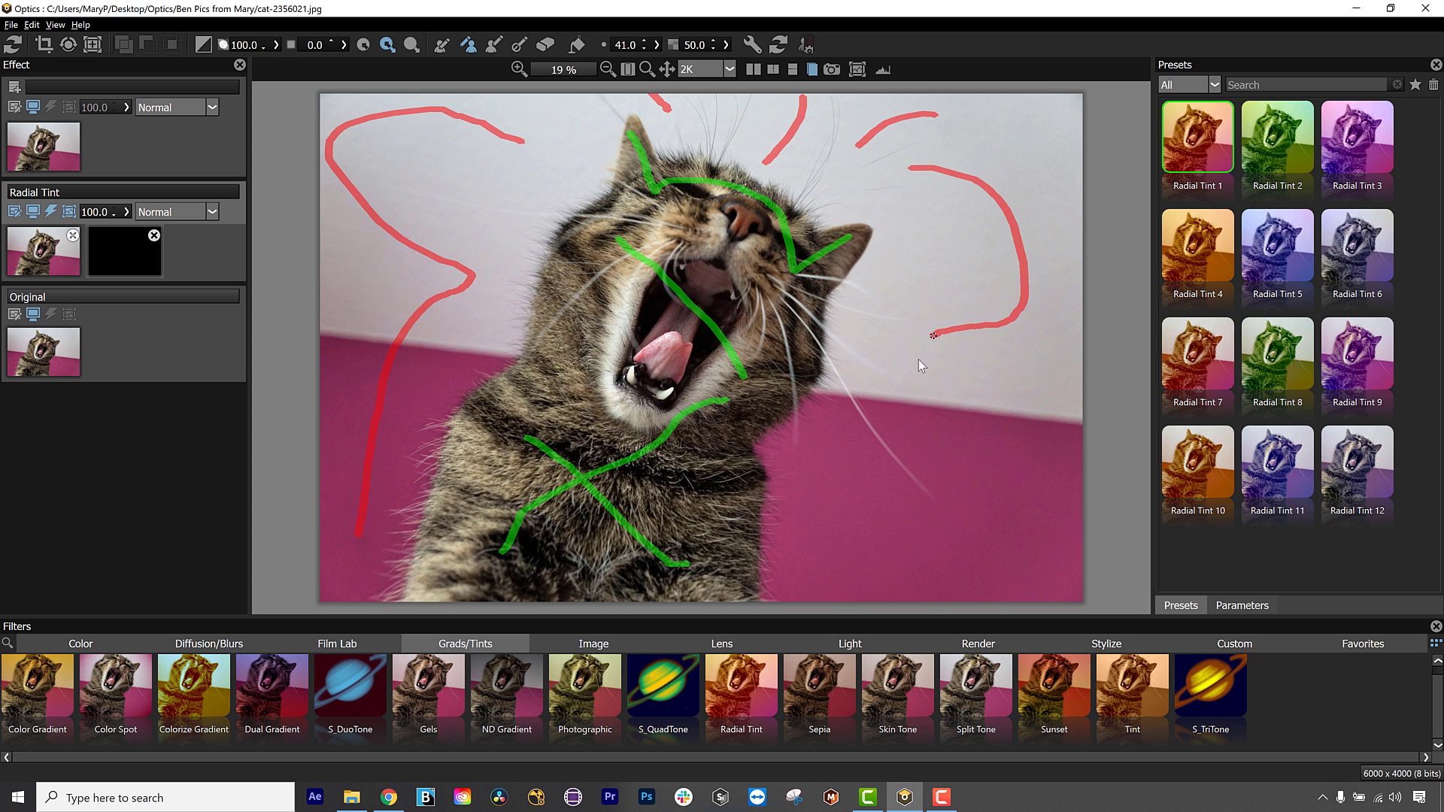
pyautogui.moveTo(989, 503); pyautogui.dragTo(972, 373)
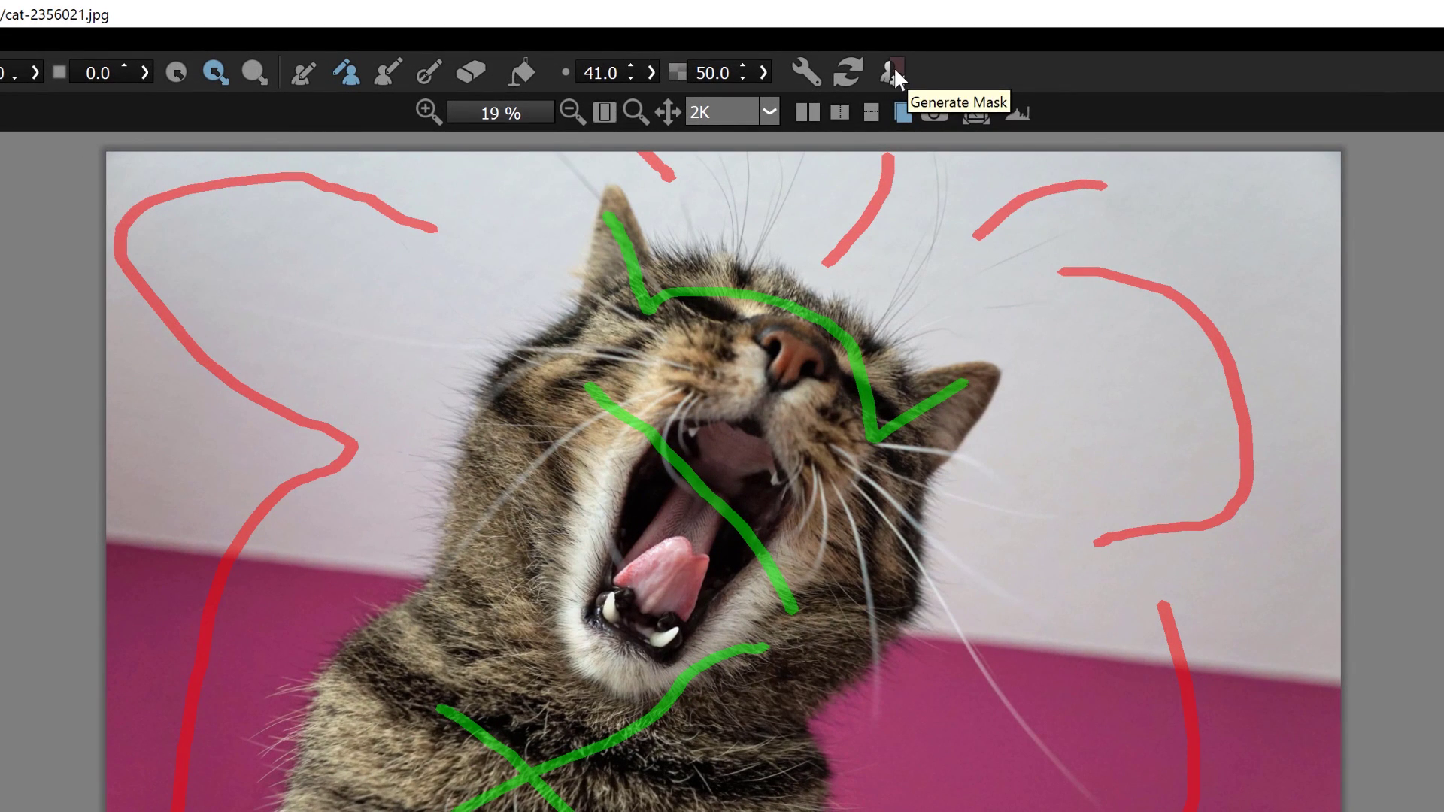
# Generate the EZMask, preview it in black and white, then toggle the tint off to compare.
pyautogui.click(894, 67)
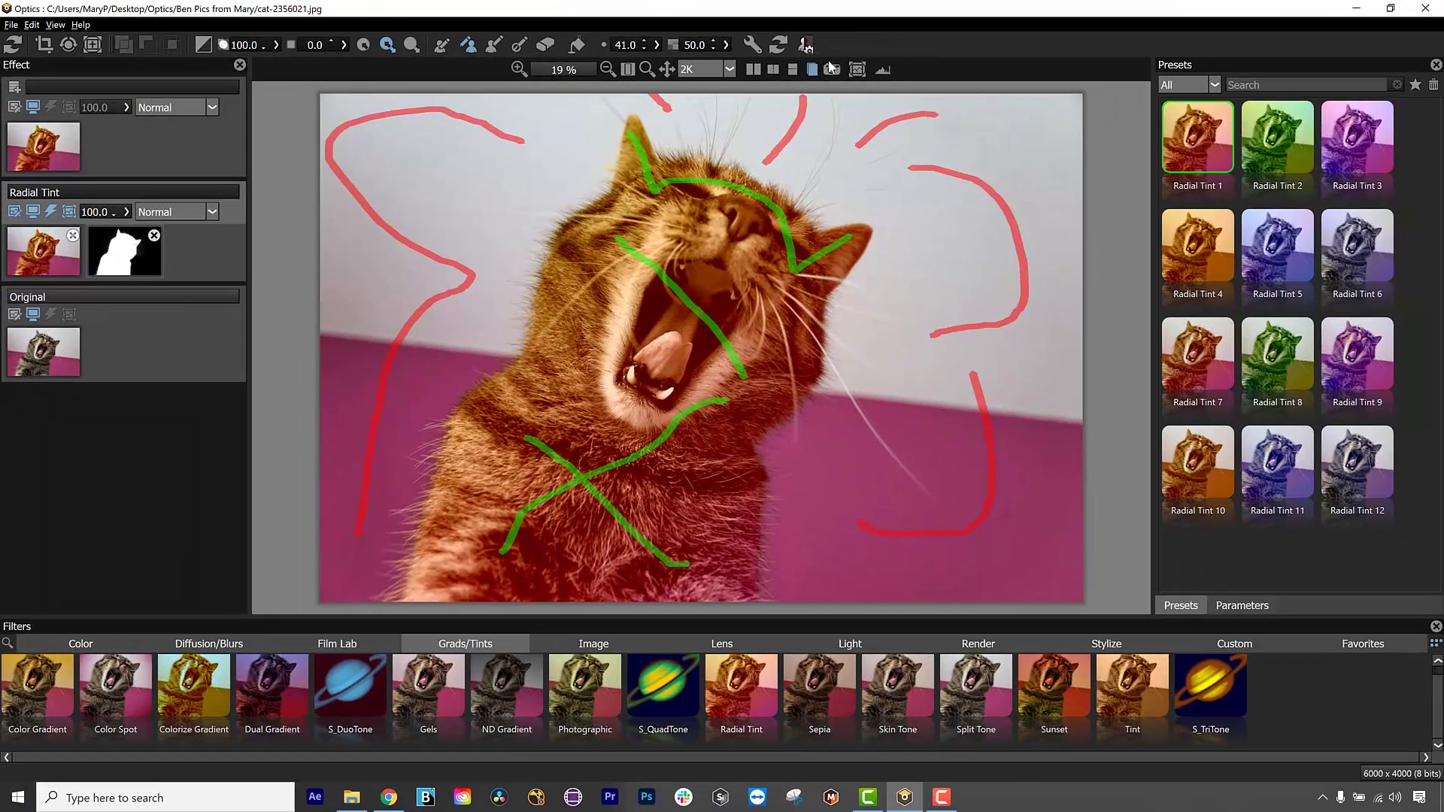
pyautogui.click(856, 70)
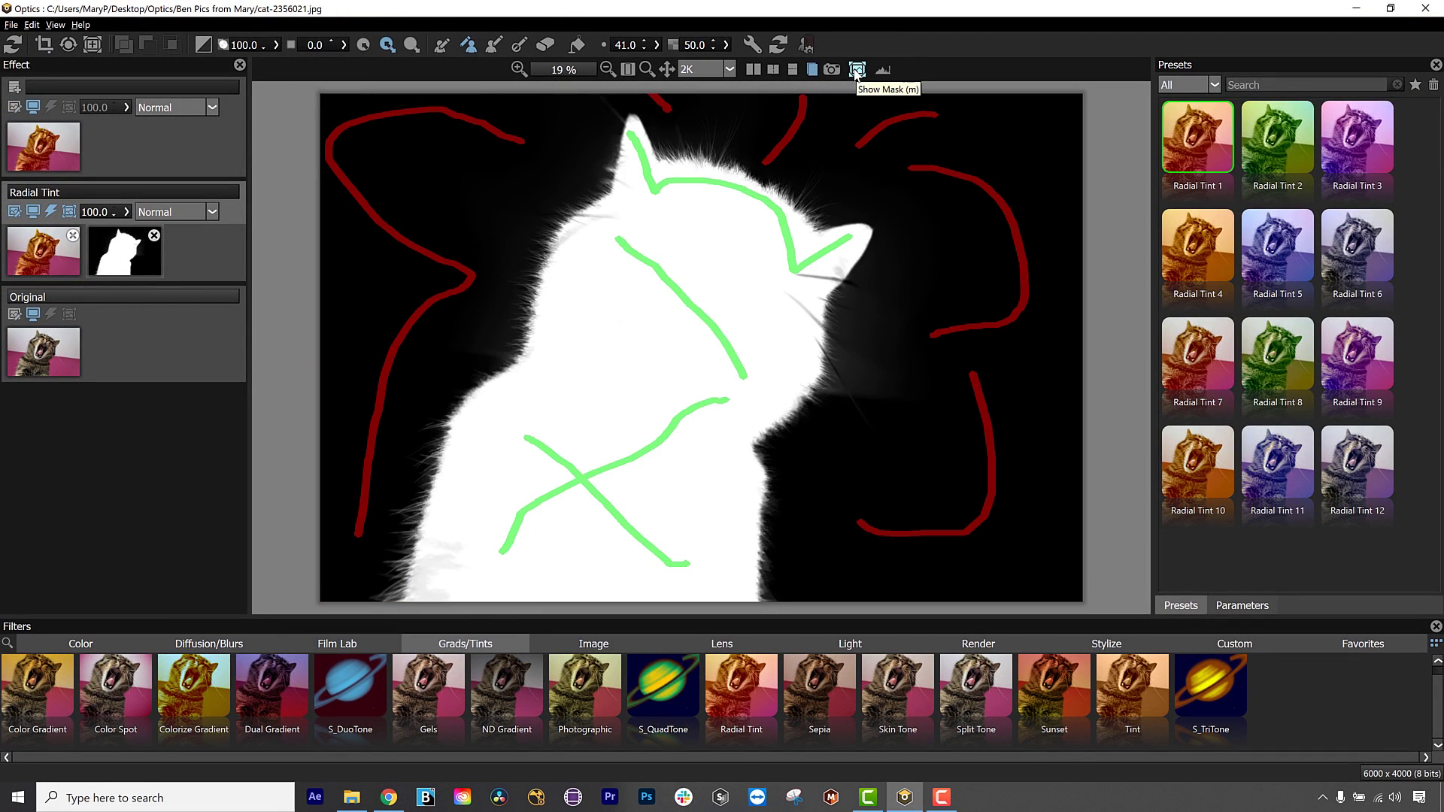
pyautogui.click(856, 70)
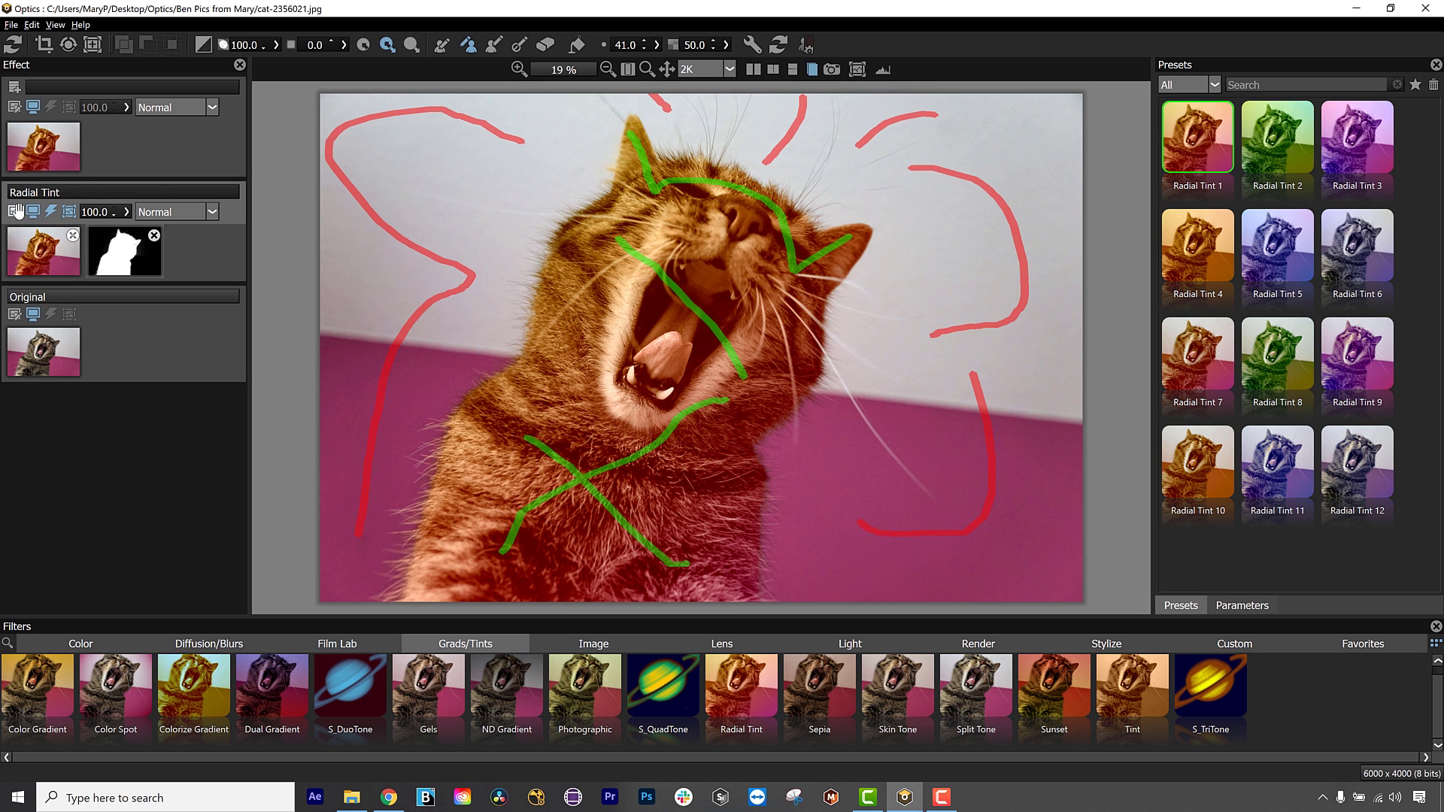
pyautogui.click(16, 211)
pyautogui.click(15, 107)
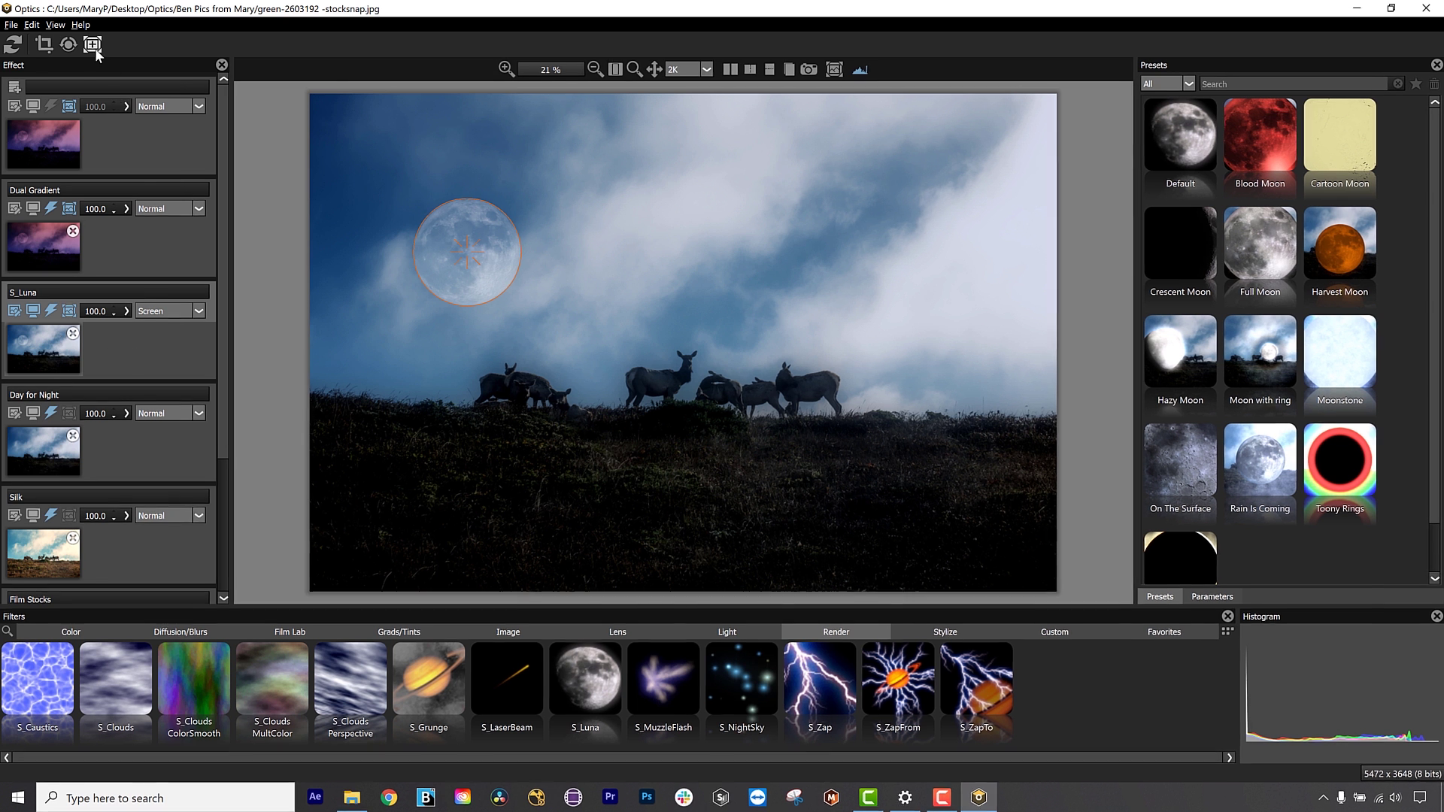
# Add a Selection mask to S_Luna sampling the clouds on the Average channel, then invert it.
pyautogui.click(92, 44)
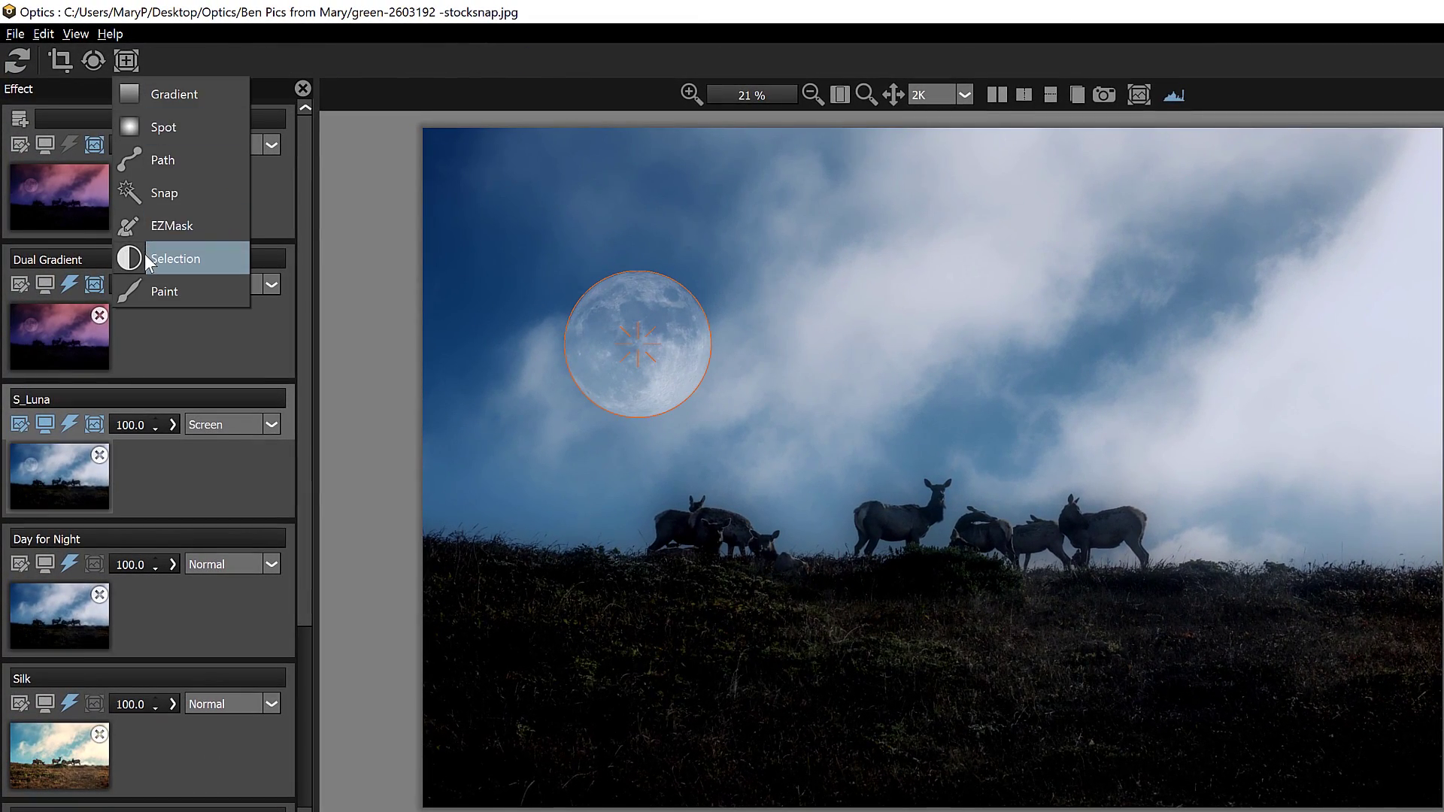
pyautogui.click(147, 259)
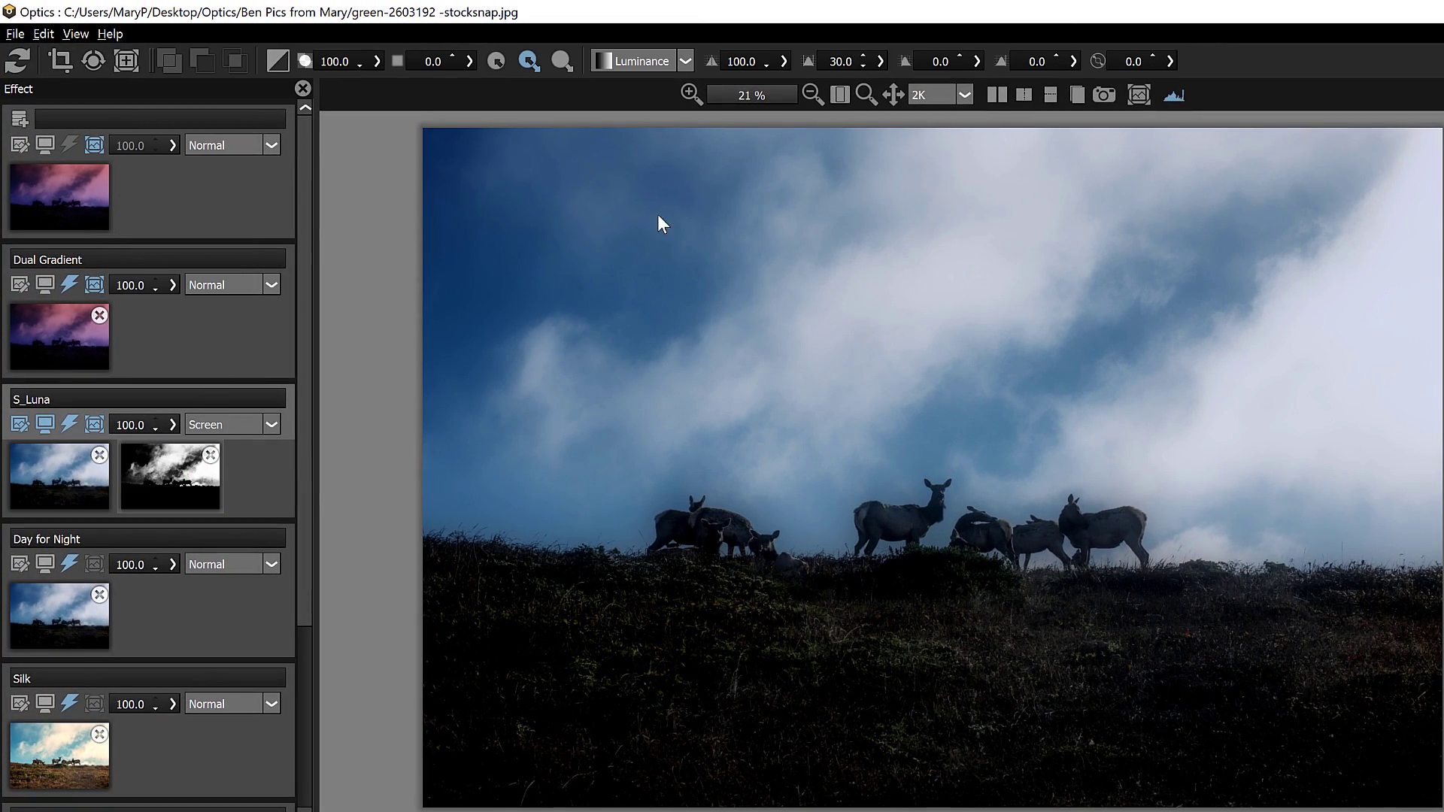
pyautogui.click(910, 319)
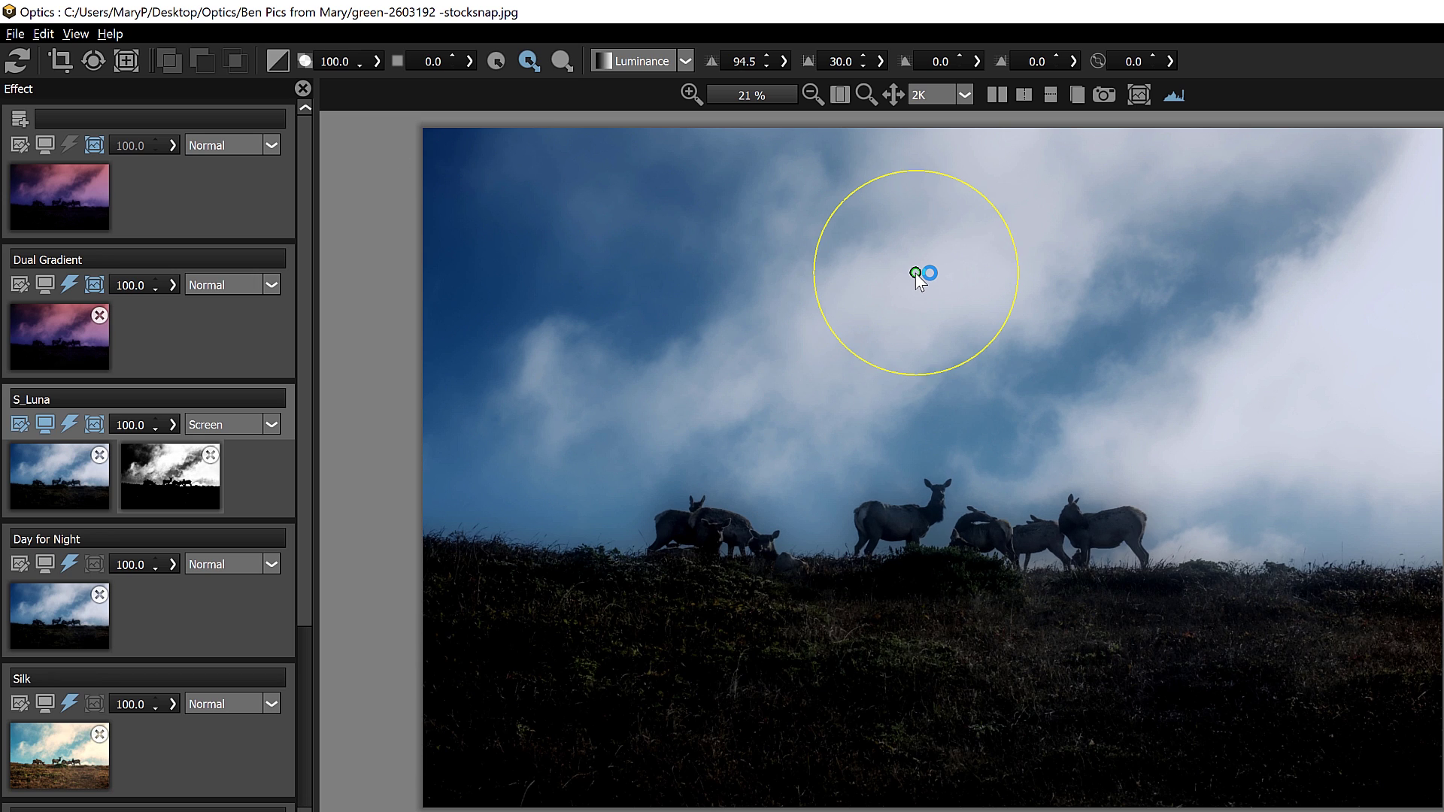
pyautogui.click(625, 55)
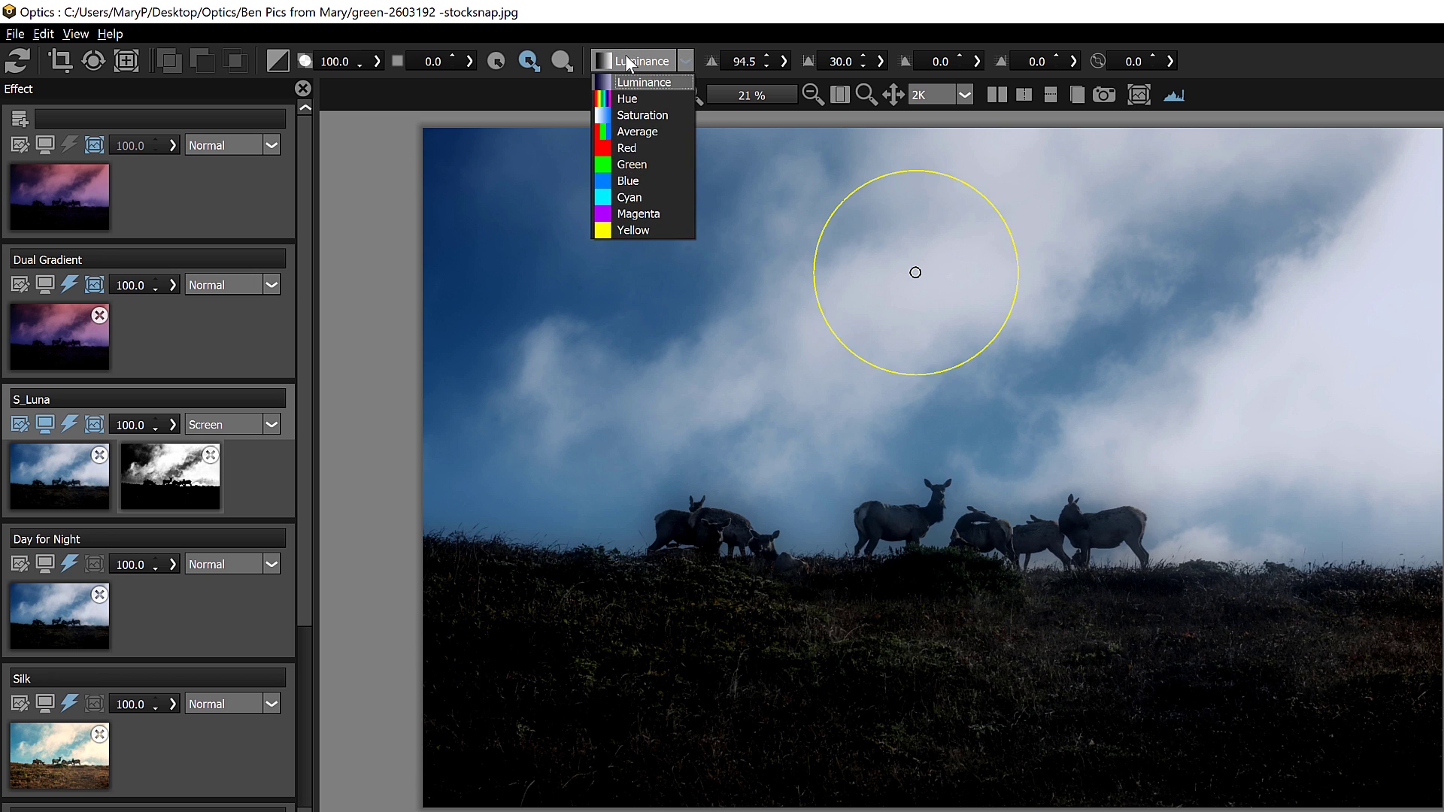
pyautogui.click(617, 112)
pyautogui.click(625, 60)
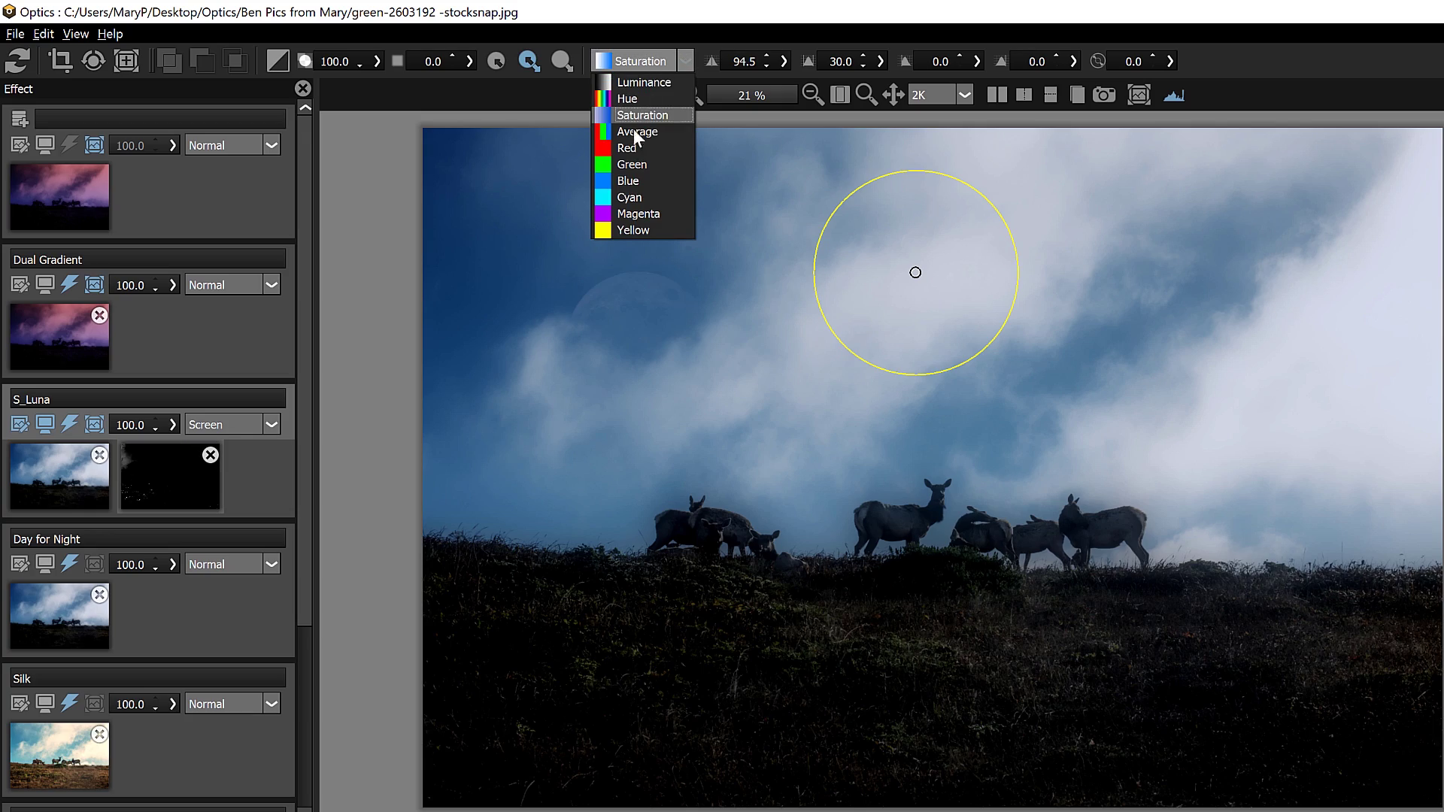
pyautogui.click(632, 131)
pyautogui.click(932, 264)
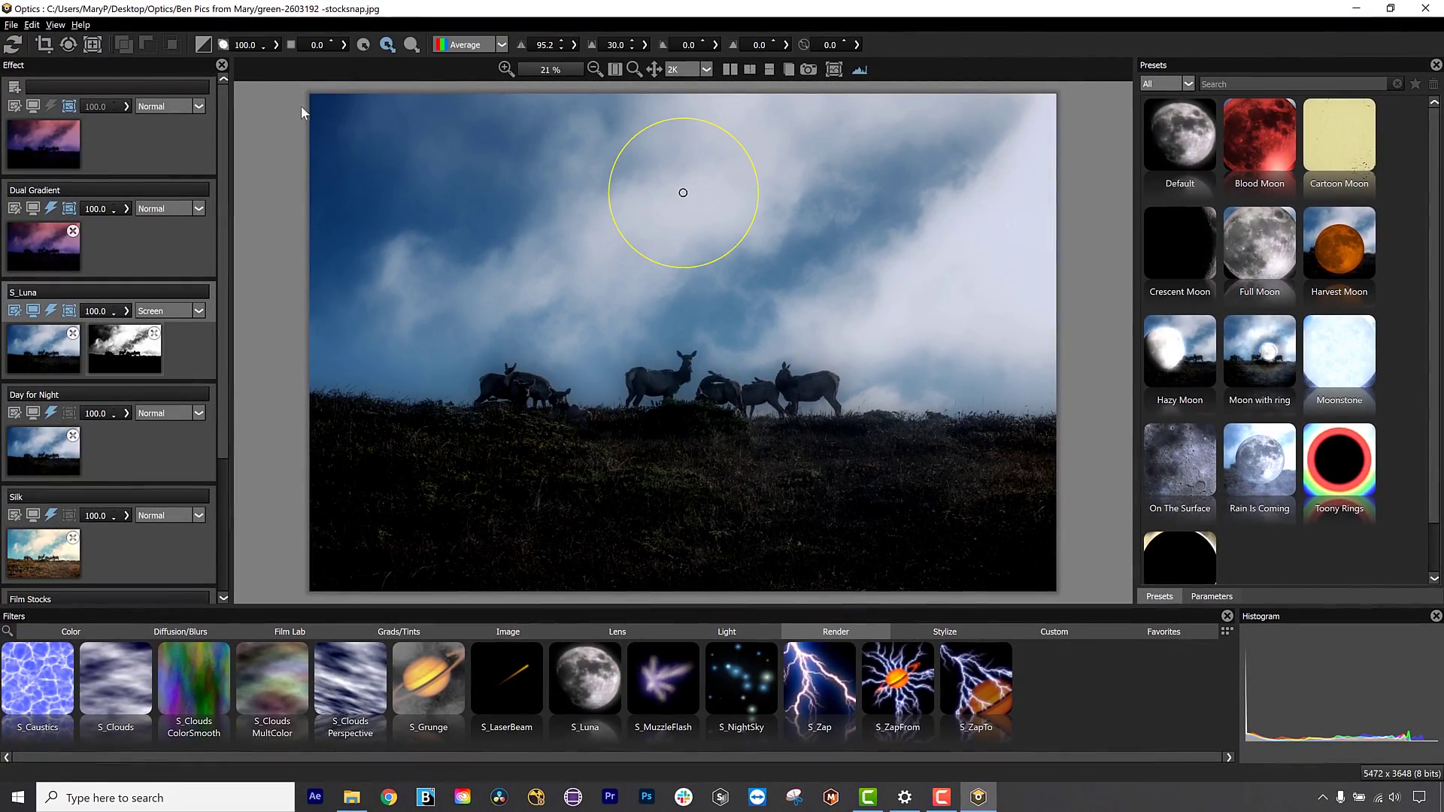
pyautogui.click(204, 45)
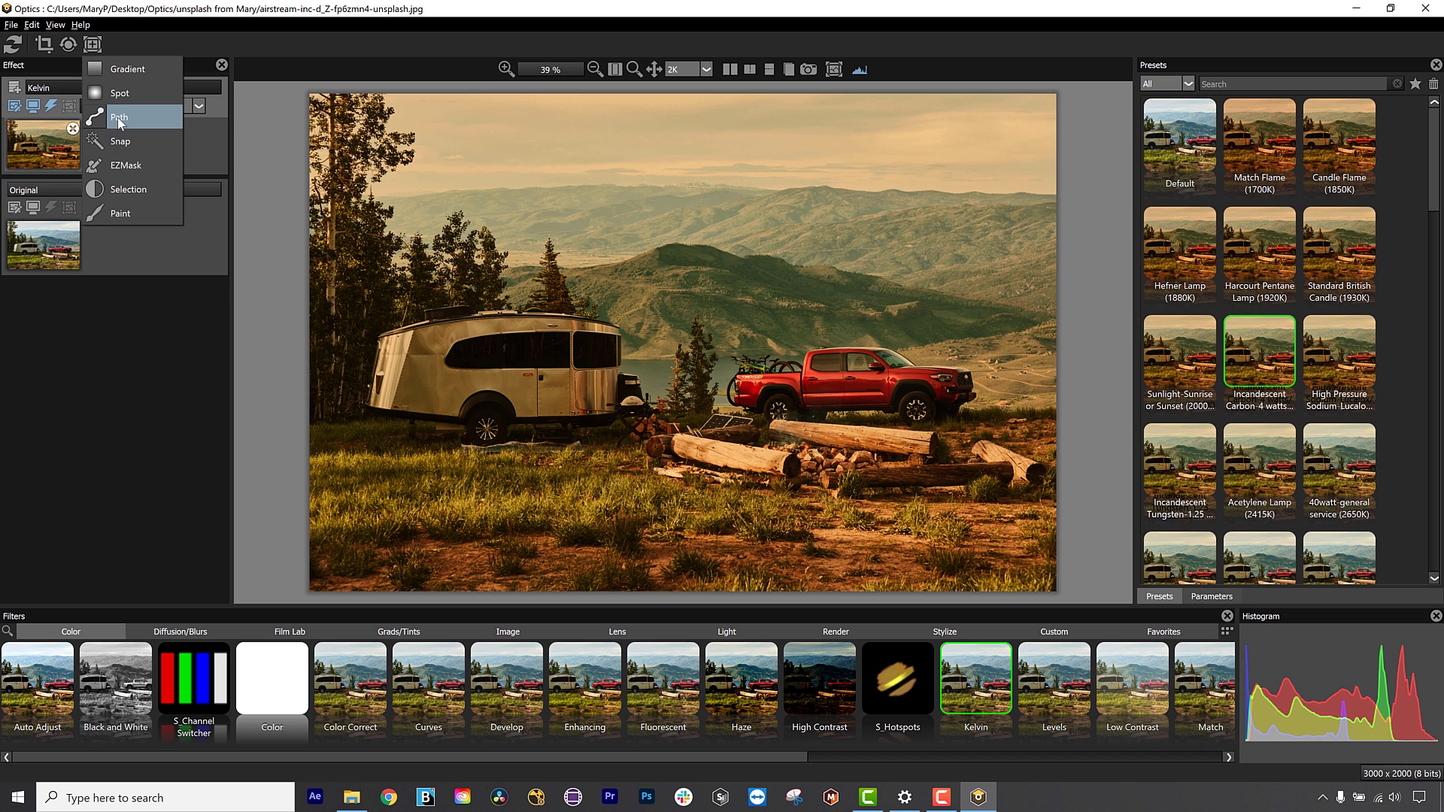
# Trace a closed Path mask around the red truck on the Kelvin layer.
pyautogui.click(119, 120)
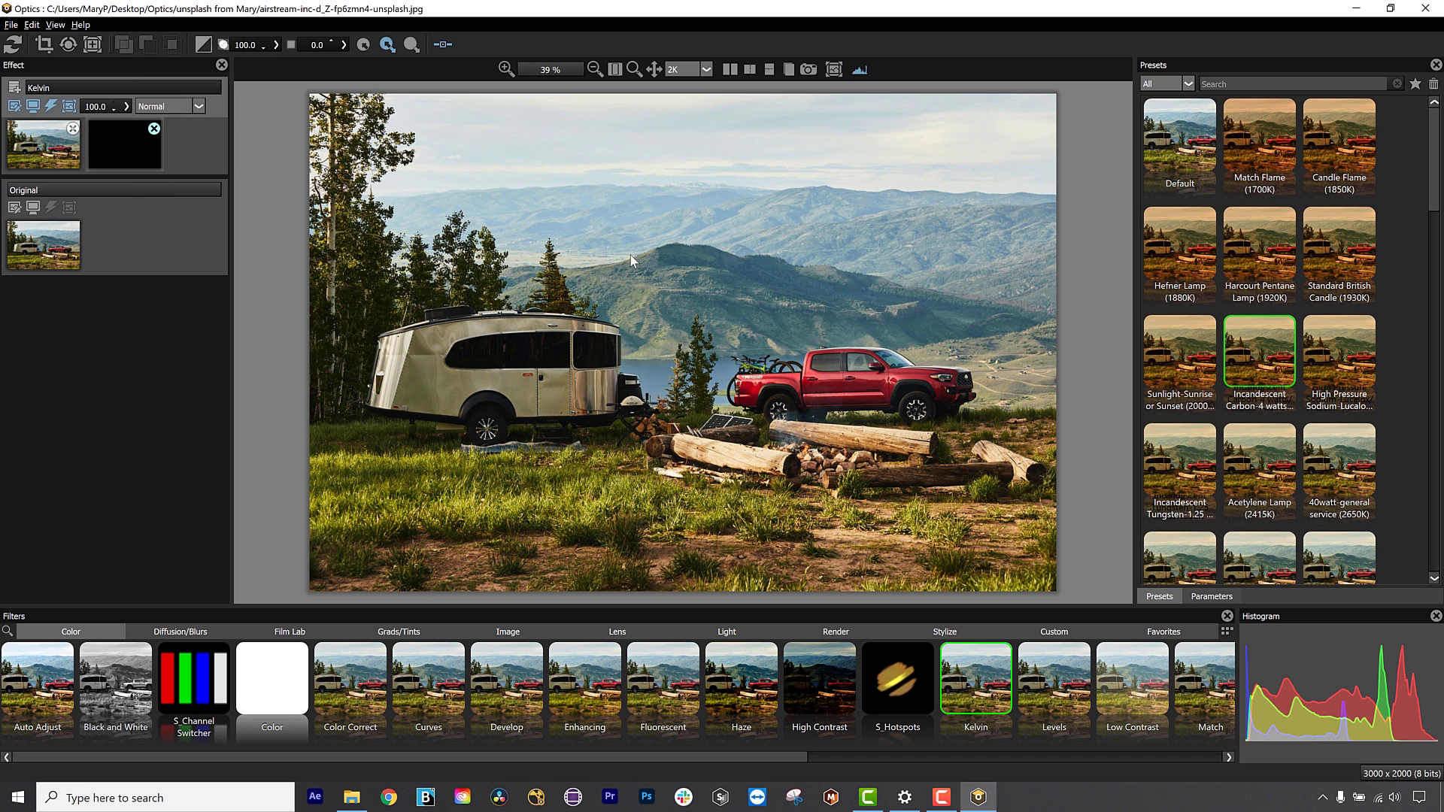
pyautogui.click(808, 351)
pyautogui.click(884, 346)
pyautogui.click(914, 362)
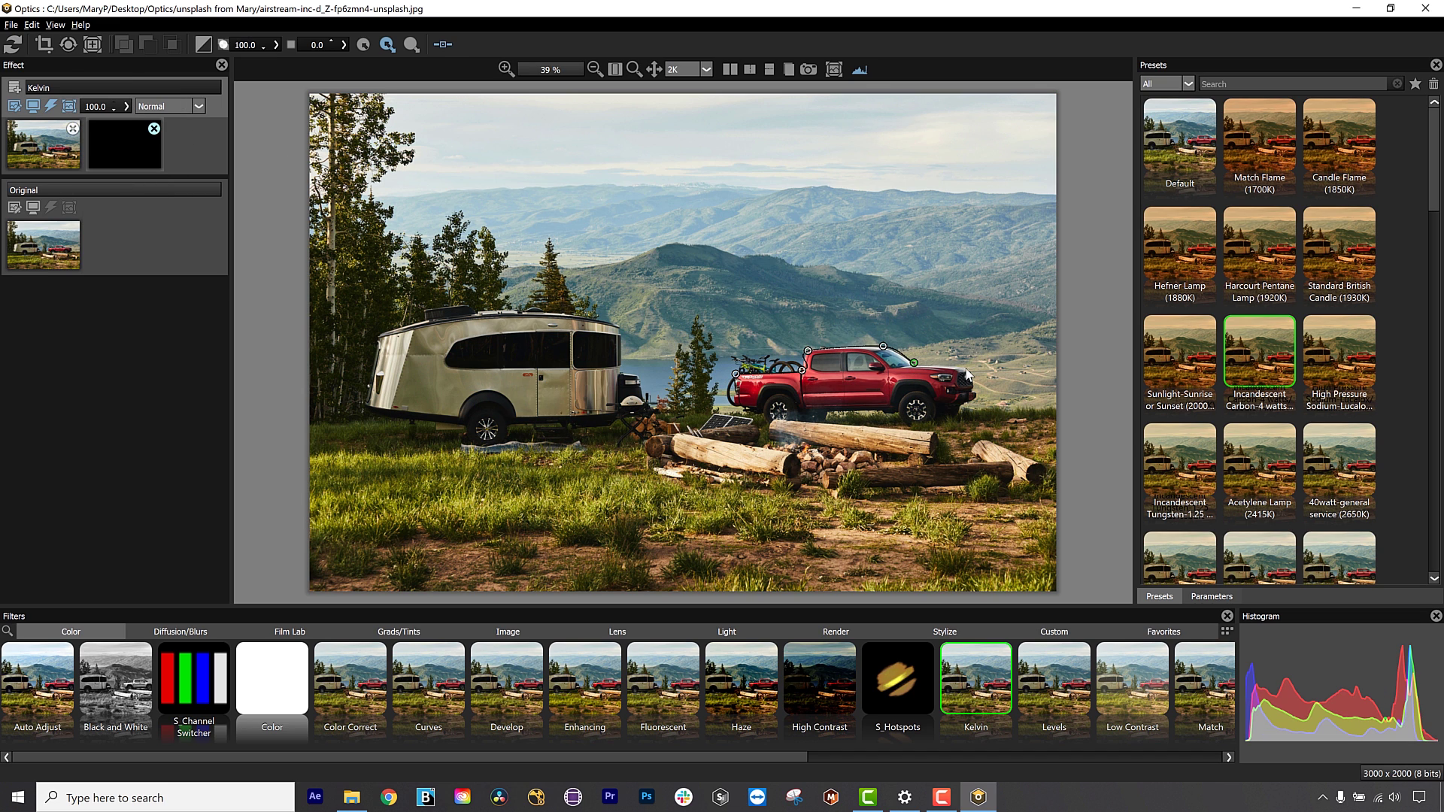
pyautogui.click(967, 367)
pyautogui.click(975, 397)
pyautogui.click(954, 414)
pyautogui.click(899, 421)
pyautogui.click(891, 412)
pyautogui.click(814, 409)
pyautogui.click(734, 404)
pyautogui.click(734, 373)
pyautogui.moveTo(954, 414); pyautogui.dragTo(967, 367)
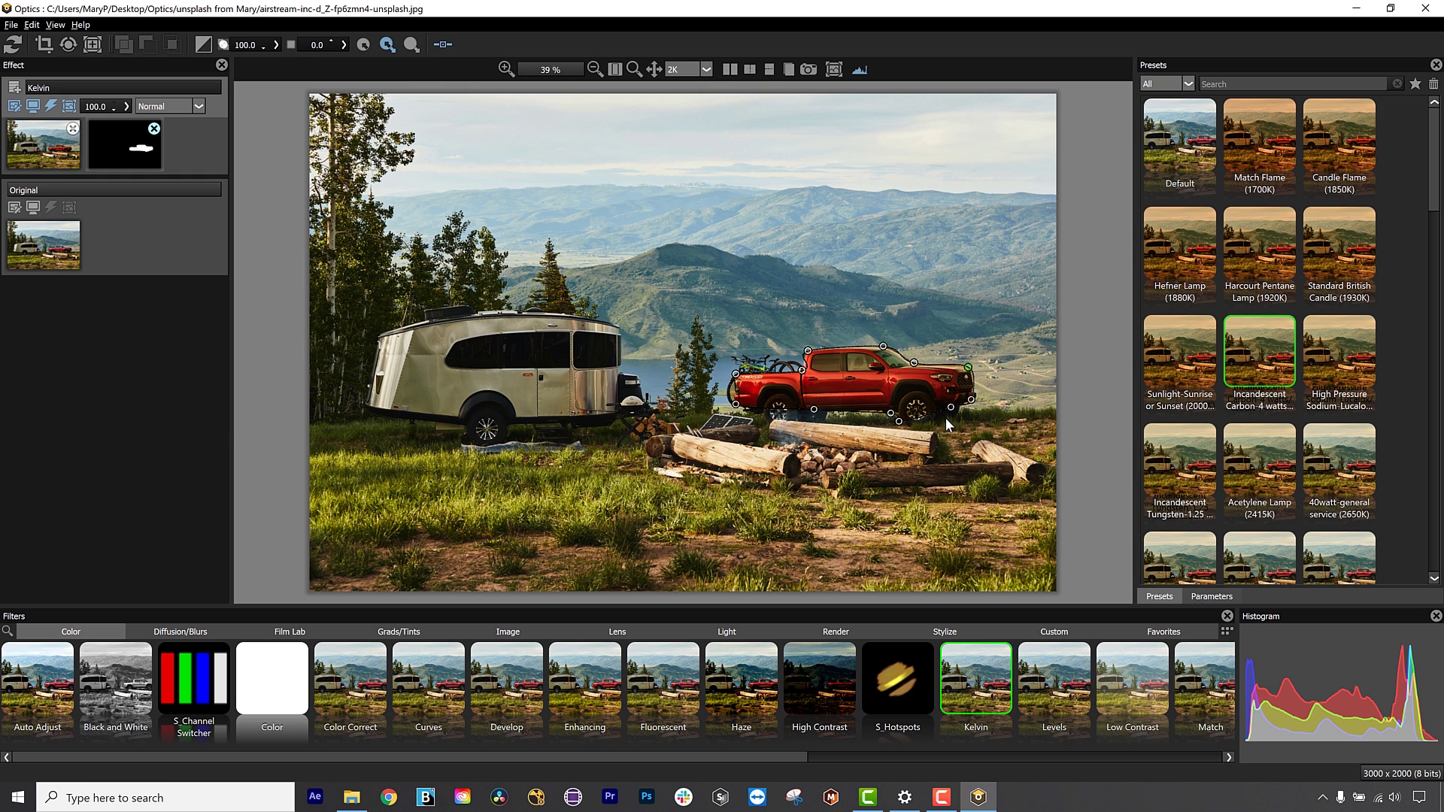
# Add a Paint mask to Kelvin and brush the warming over the trailer.
pyautogui.click(92, 44)
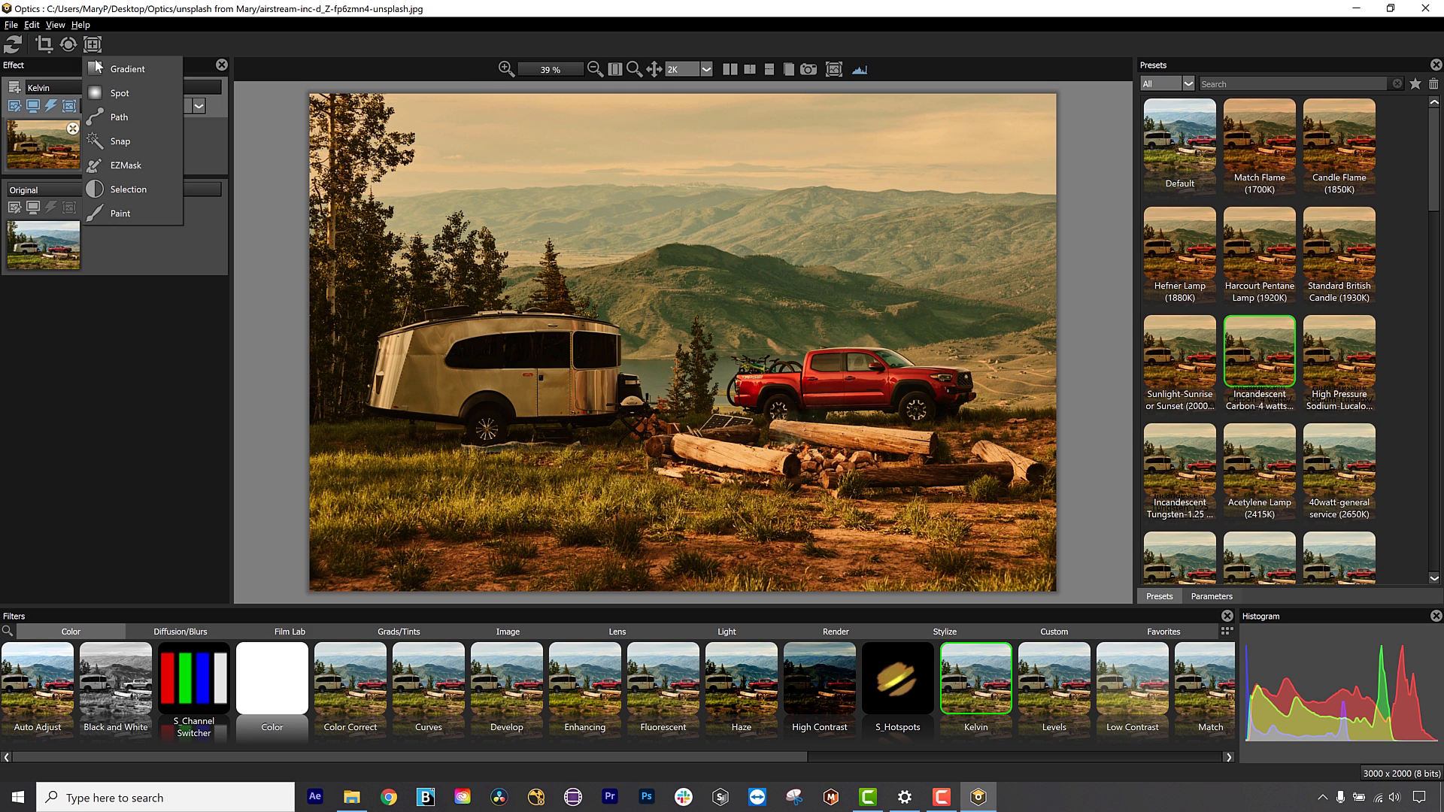
pyautogui.click(109, 214)
pyautogui.moveTo(508, 363)
pyautogui.mouseDown()
pyautogui.moveTo(421, 367)
pyautogui.moveTo(602, 376)
pyautogui.mouseUp()
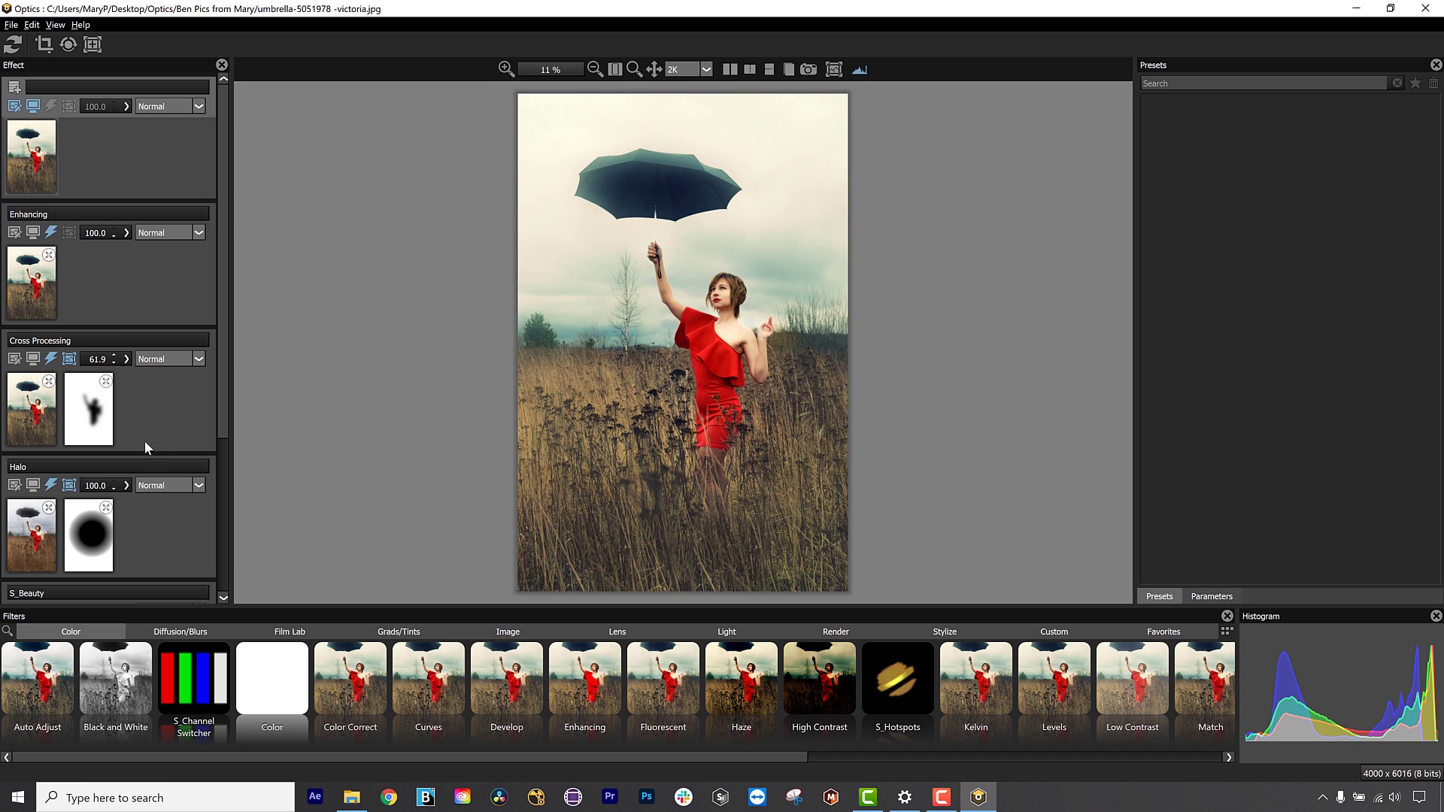
# Copy the Cross Processing mask onto the Enhancing layer, then delete the Enhancing filter.
pyautogui.click(170, 361)
pyautogui.click(170, 361)
pyautogui.moveTo(95, 421); pyautogui.dragTo(106, 290)
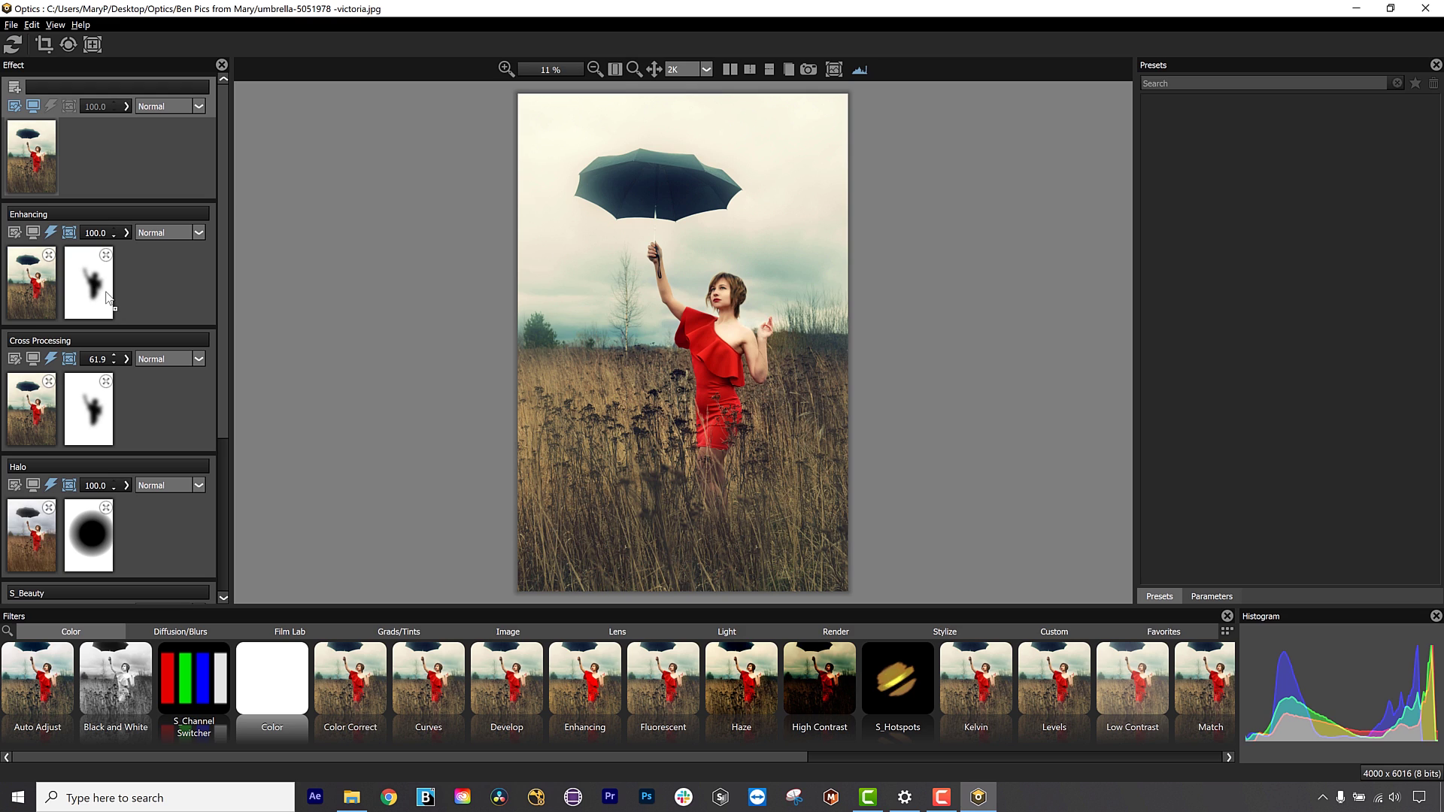
pyautogui.press('Delete')
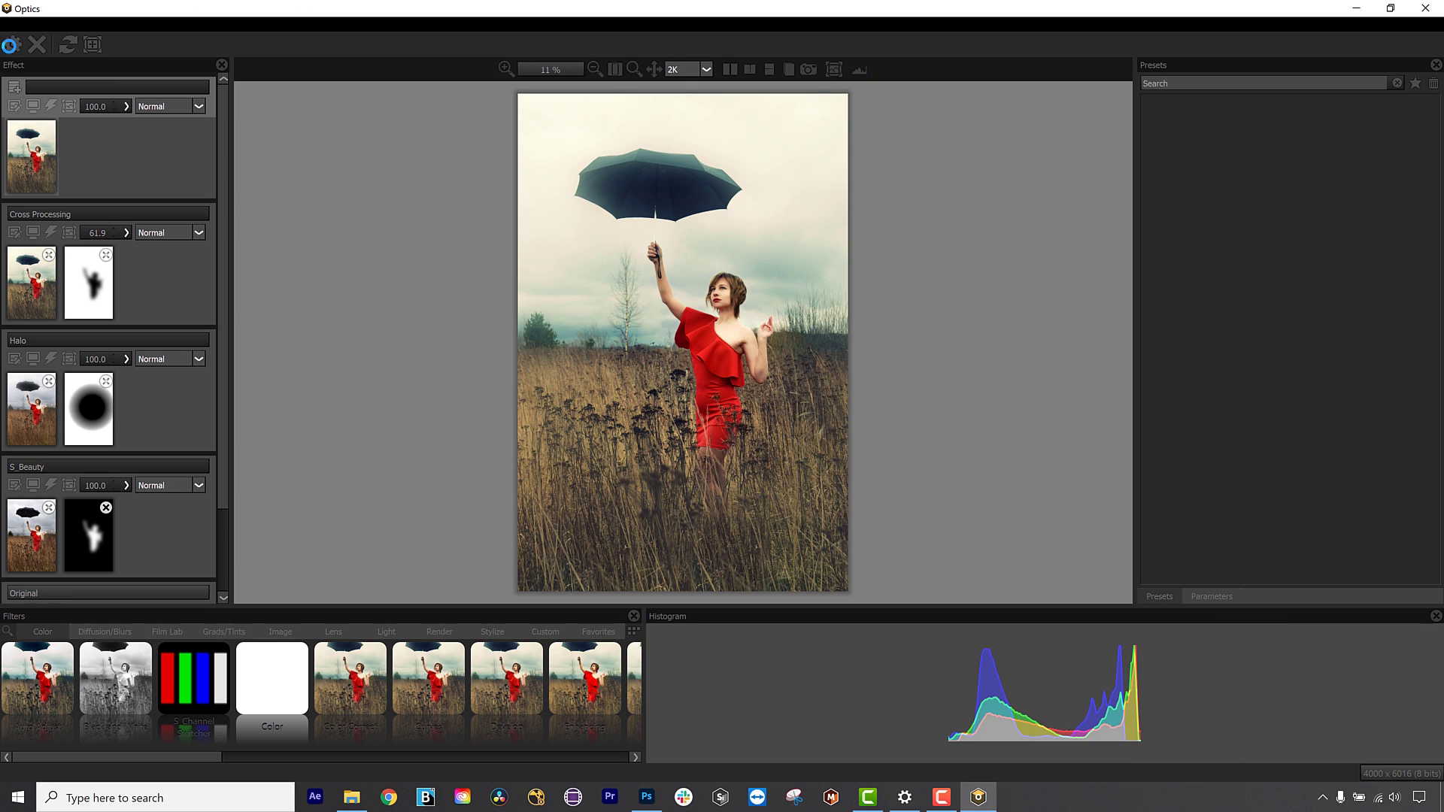